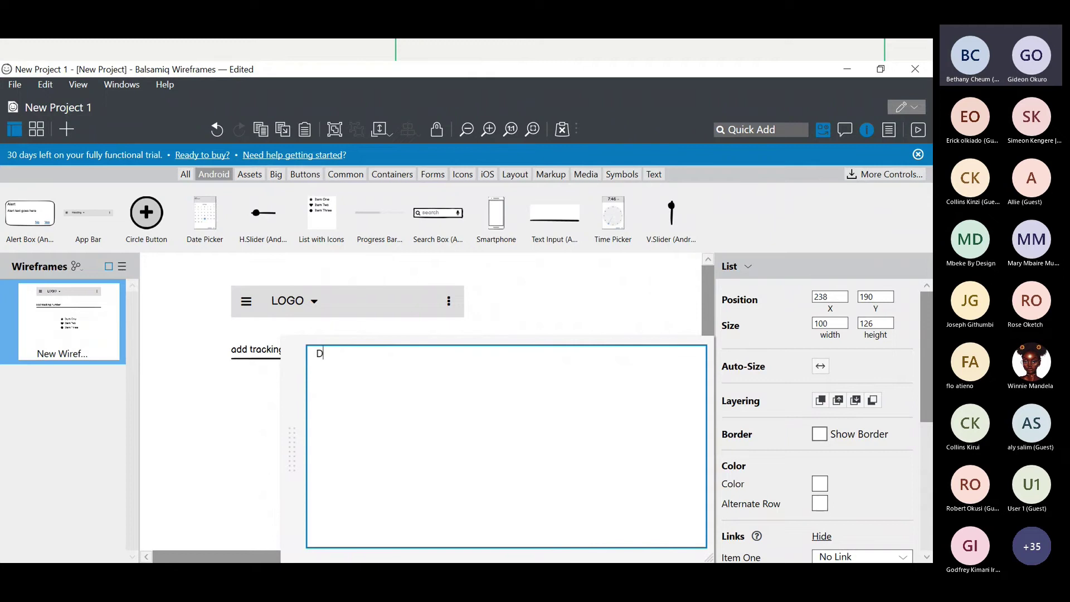
- Change the icon list's items to 'Dept dat:' and 'Arrival dat:' on separate lines
text(ept dat)
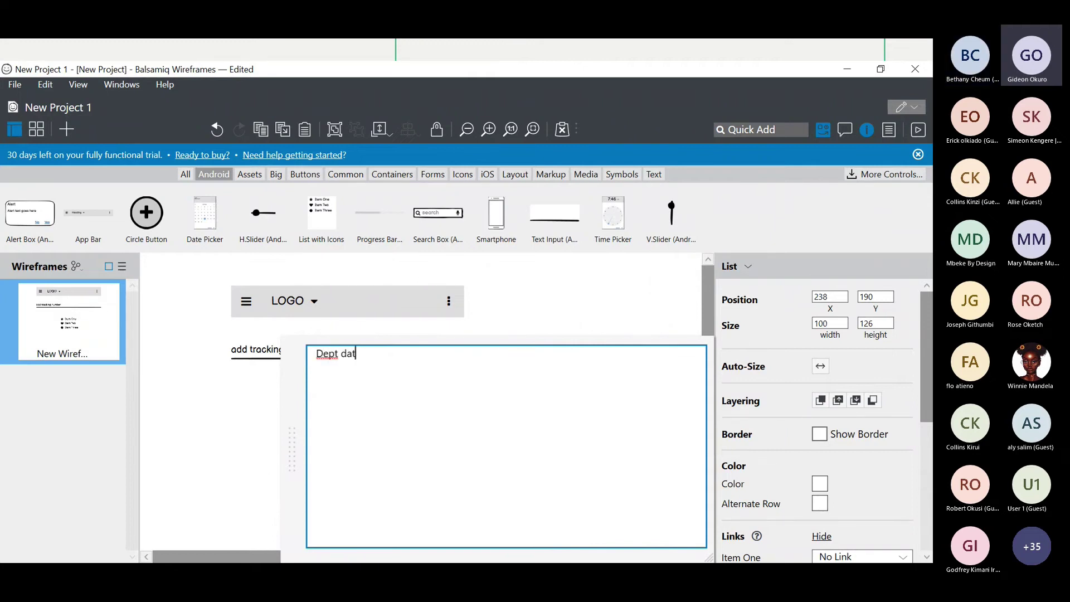
text(:)
key(Return)
text(Arriv)
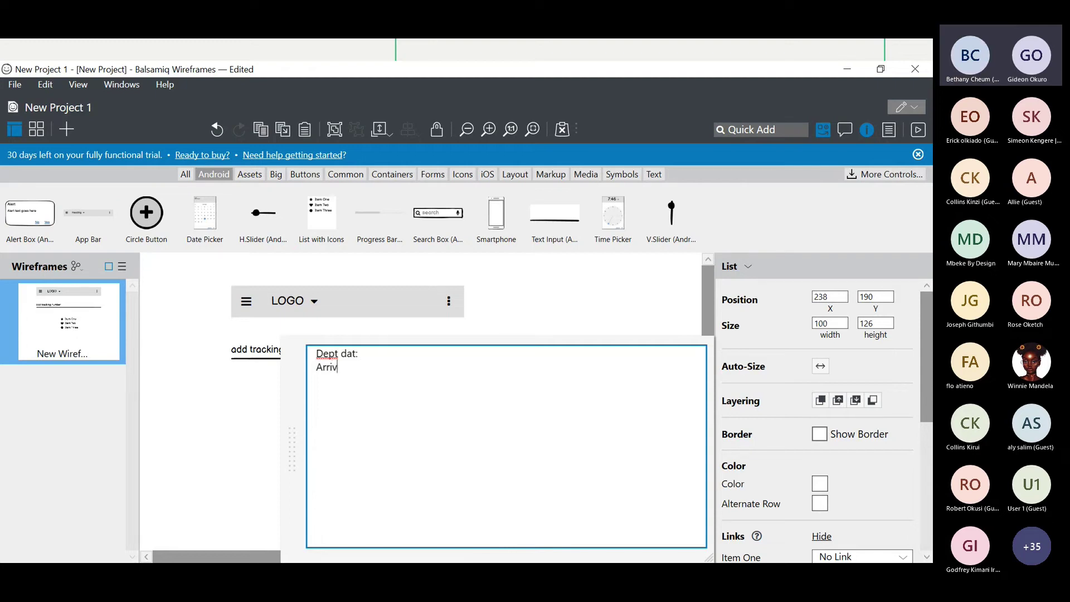
text(al dat:)
key(Return)
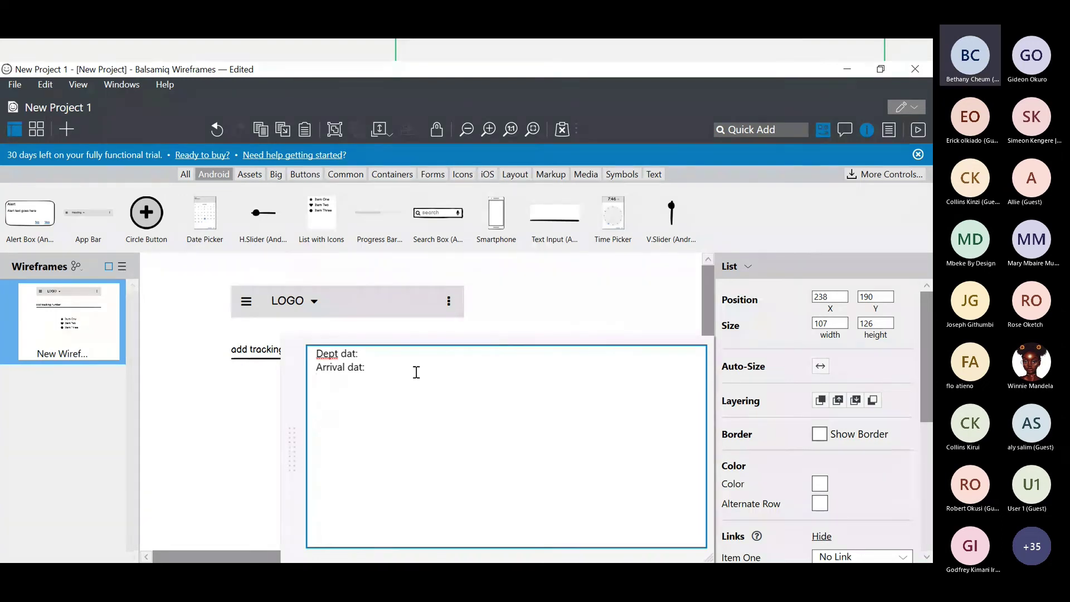
click(515, 333)
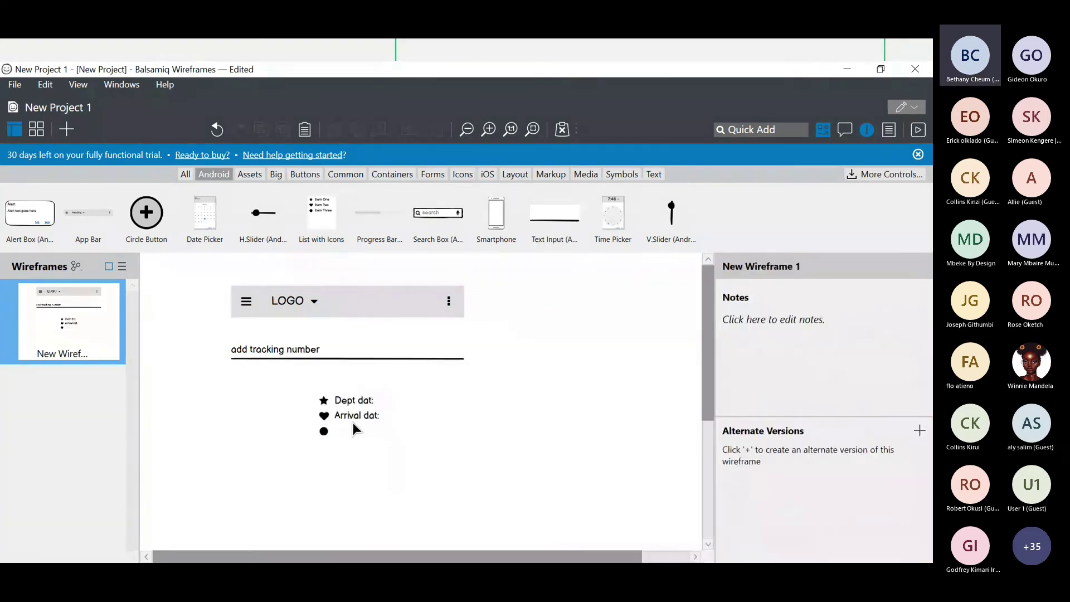
click(350, 427)
double_click(350, 429)
click(358, 402)
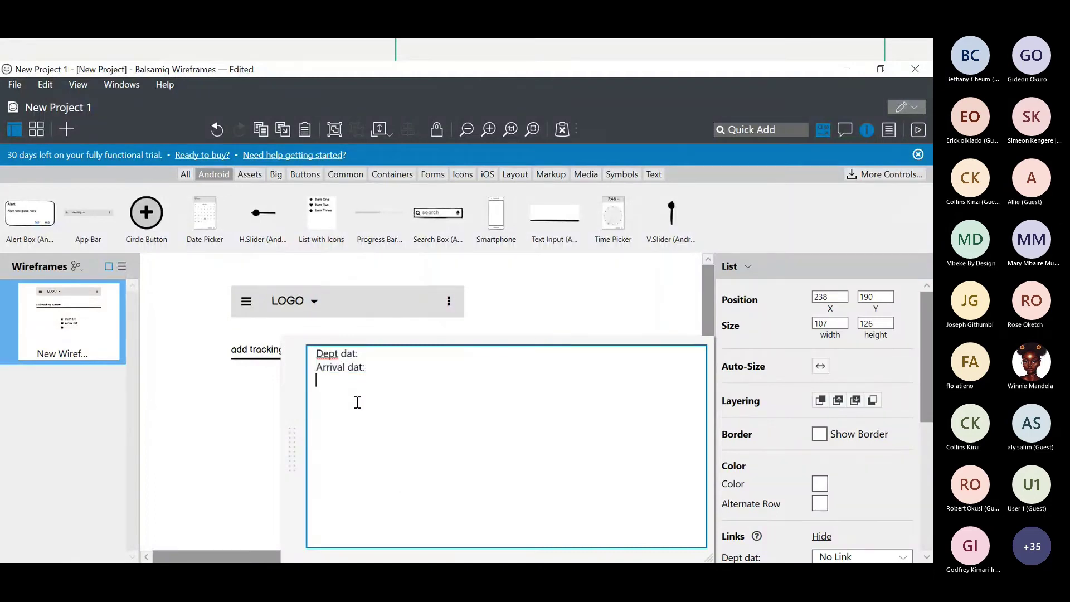
click(451, 336)
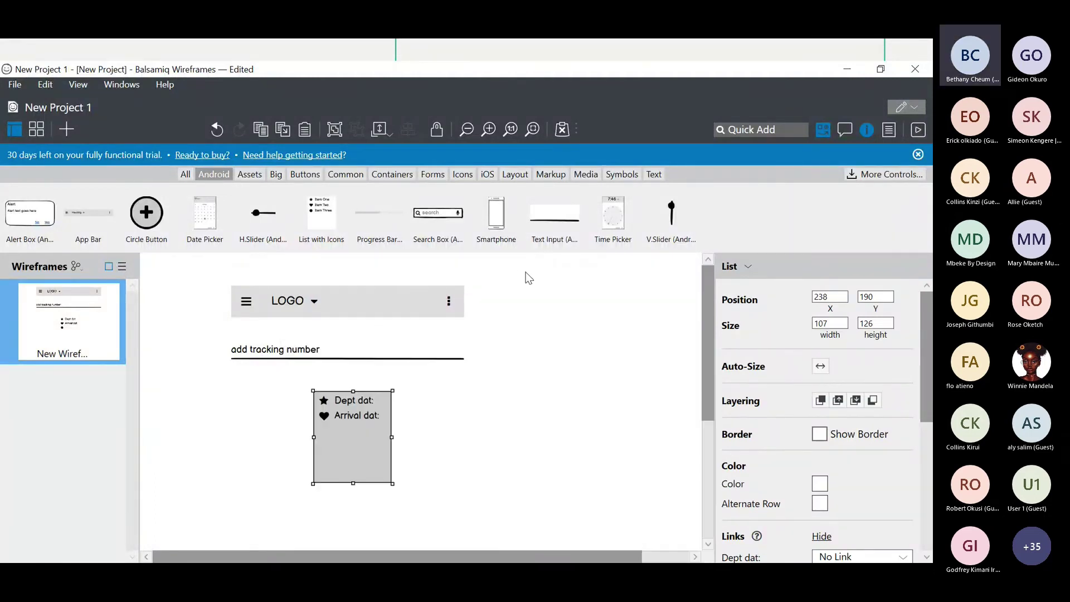
- Move the date list left under the tracking field and shrink it to 74 high
click(447, 332)
click(342, 406)
drag(339, 403, 257, 394)
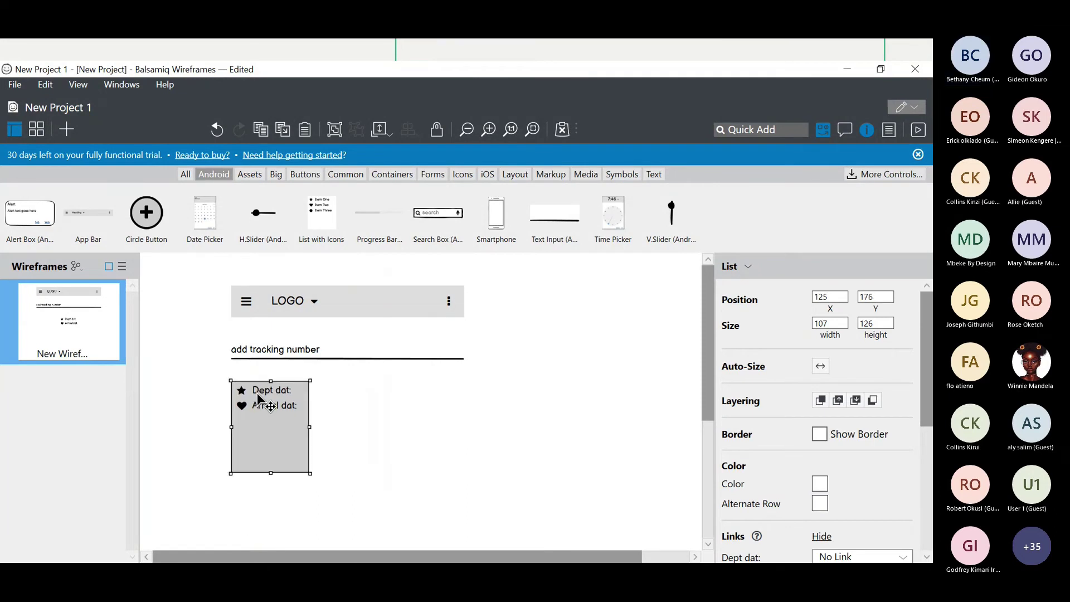
drag(271, 473, 276, 419)
click(339, 455)
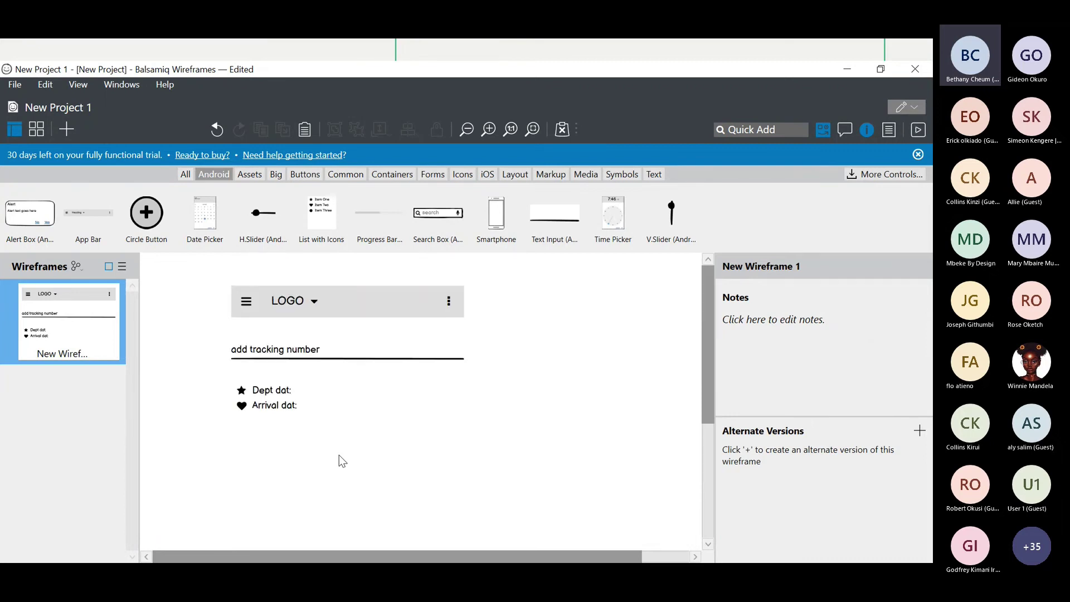
- Place an image placeholder from the All library below the dates, labelled 'Content'
click(249, 176)
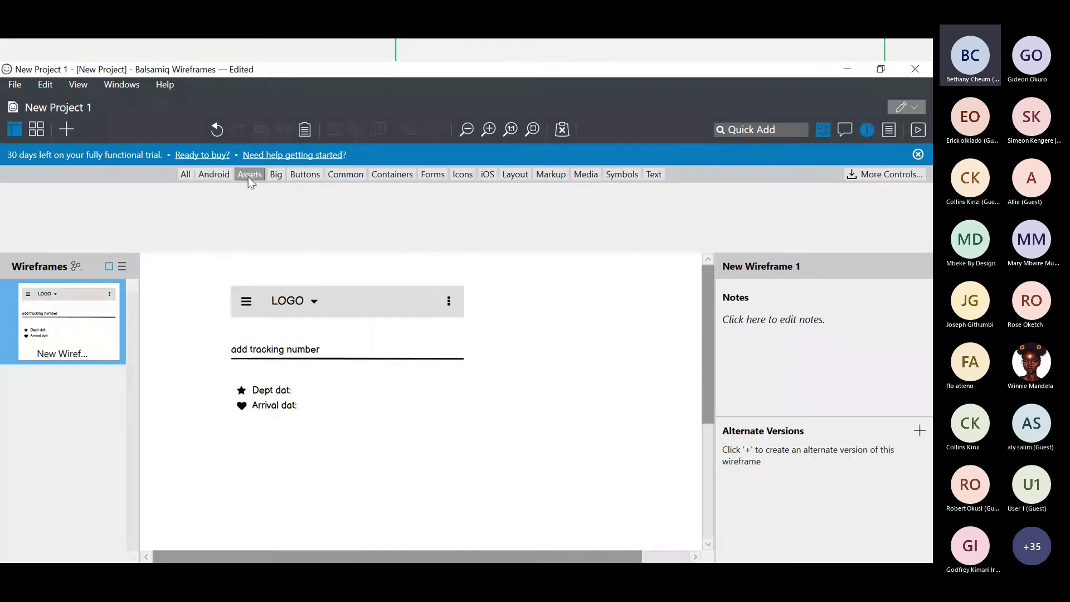
click(186, 174)
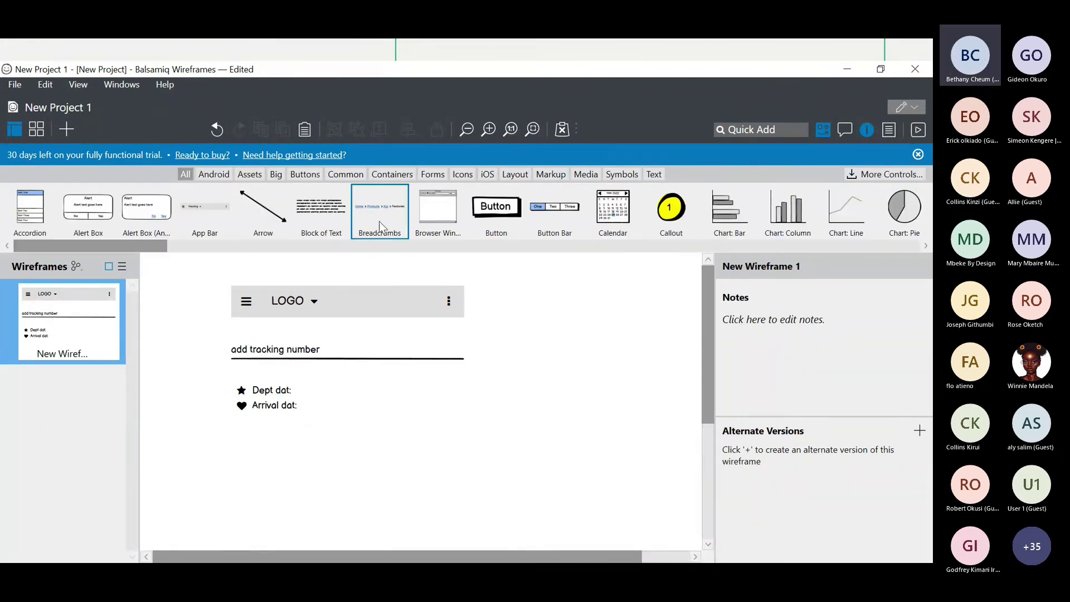
scroll(379, 222, right, 5)
scroll(497, 202, right, 10)
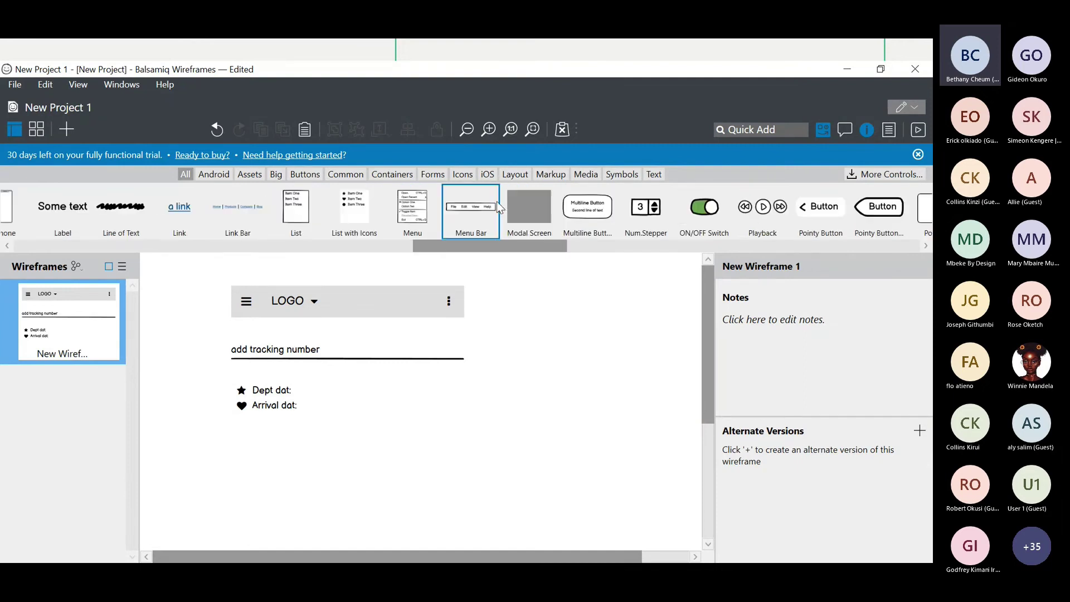
scroll(444, 209, left, 5)
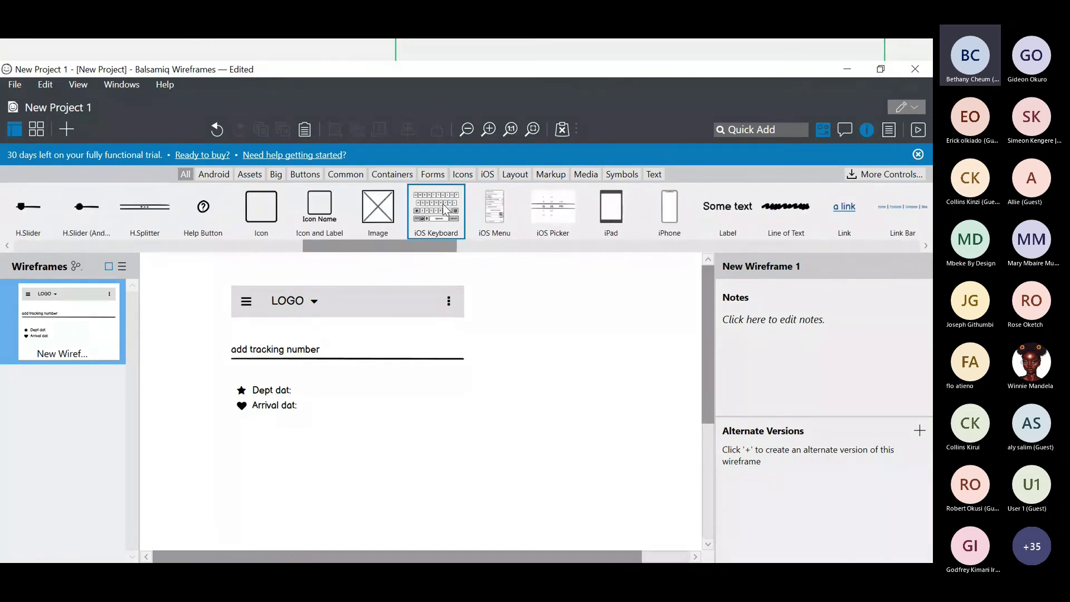
drag(378, 207, 277, 463)
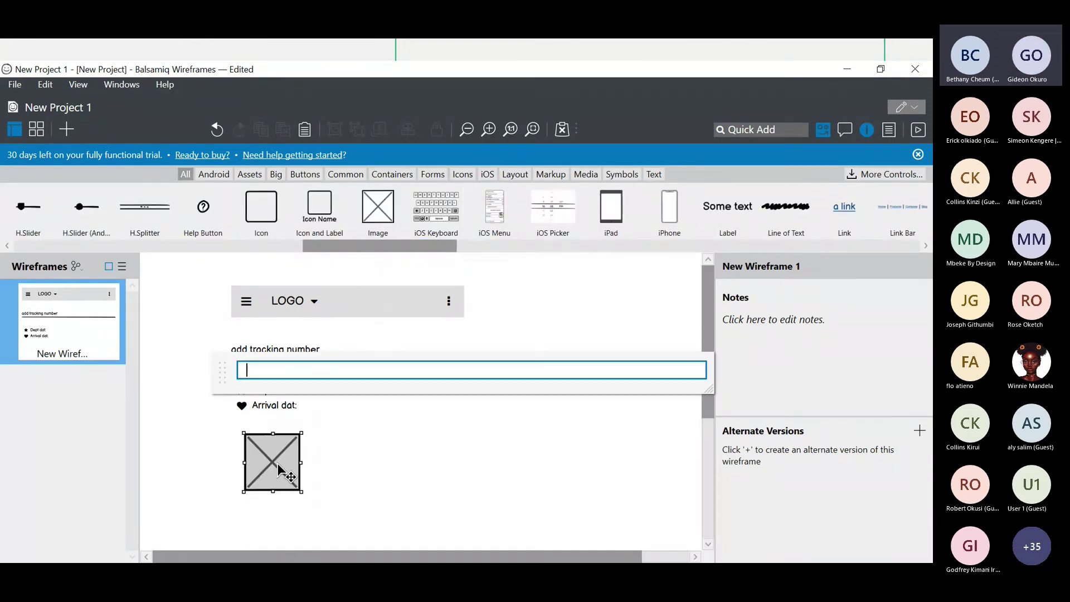
scroll(277, 463, down, 4)
text(Content)
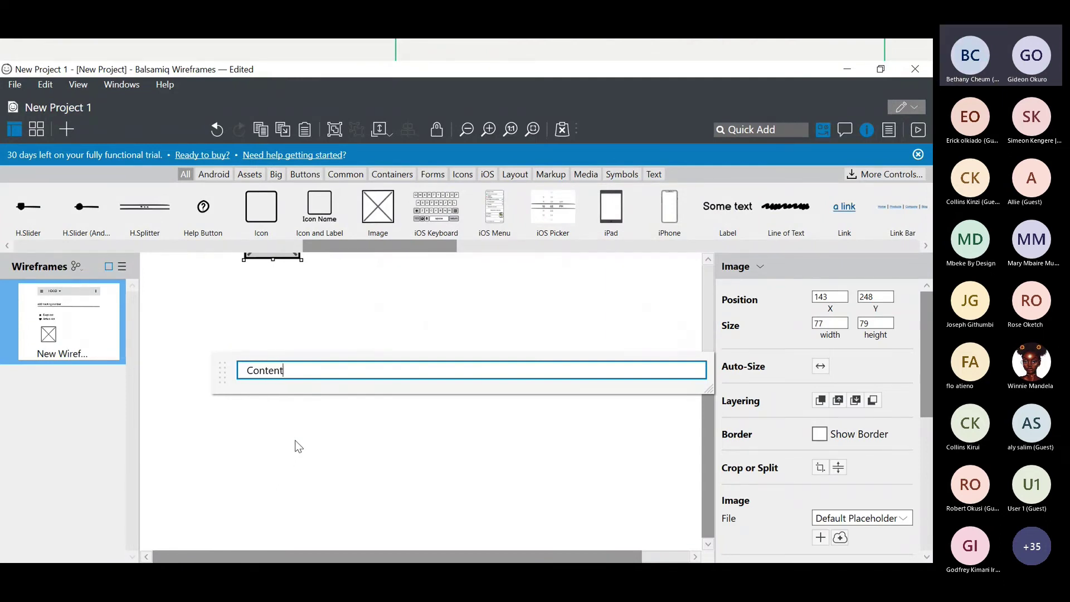
key(Return)
- Enlarge the Contents image to 123 by 91 and align it to the left edge
scroll(295, 446, up, 4)
scroll(304, 449, down, 1)
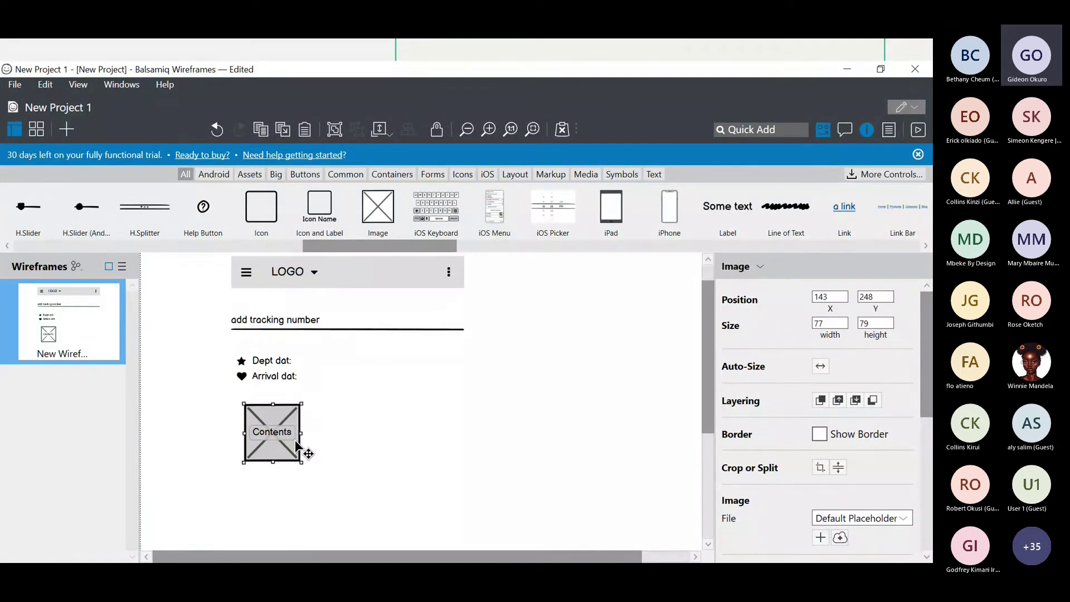
scroll(310, 452, up, 1)
scroll(308, 449, down, 4)
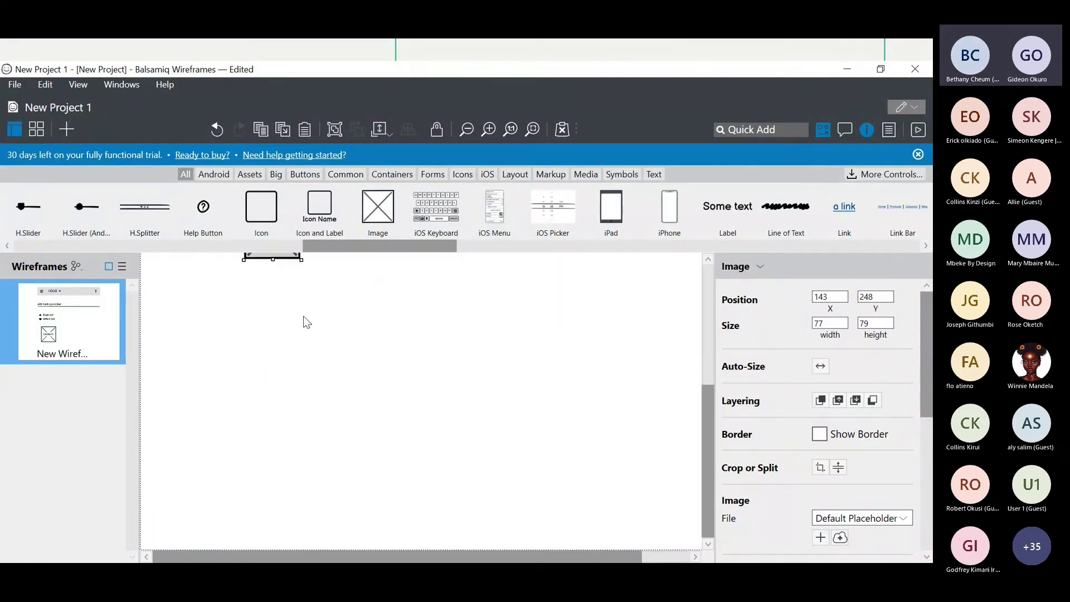
scroll(301, 312, up, 4)
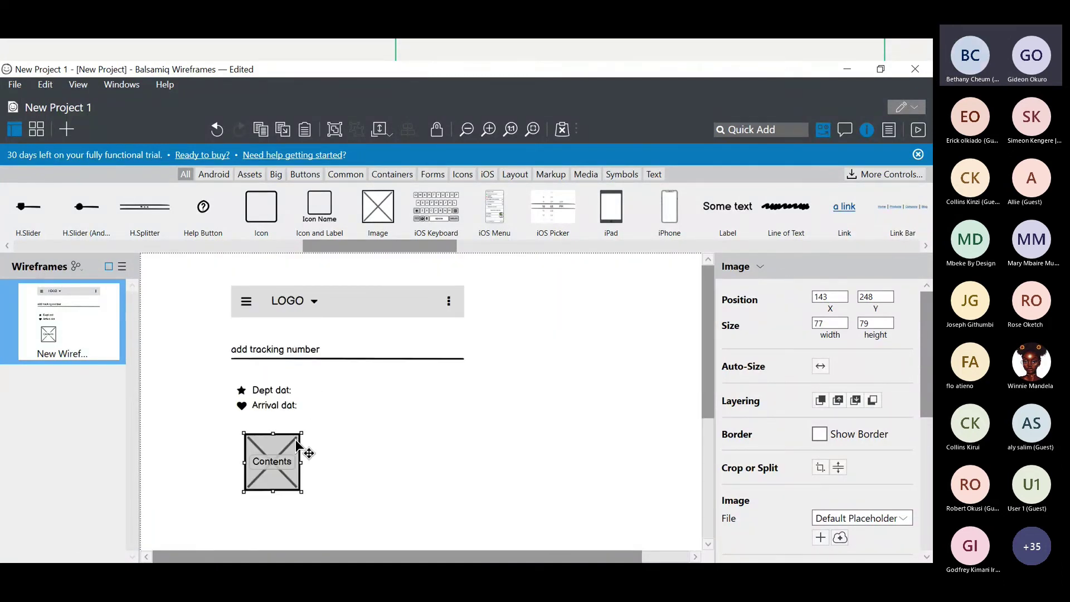
drag(302, 433, 336, 424)
scroll(334, 429, down, 4)
scroll(334, 430, up, 4)
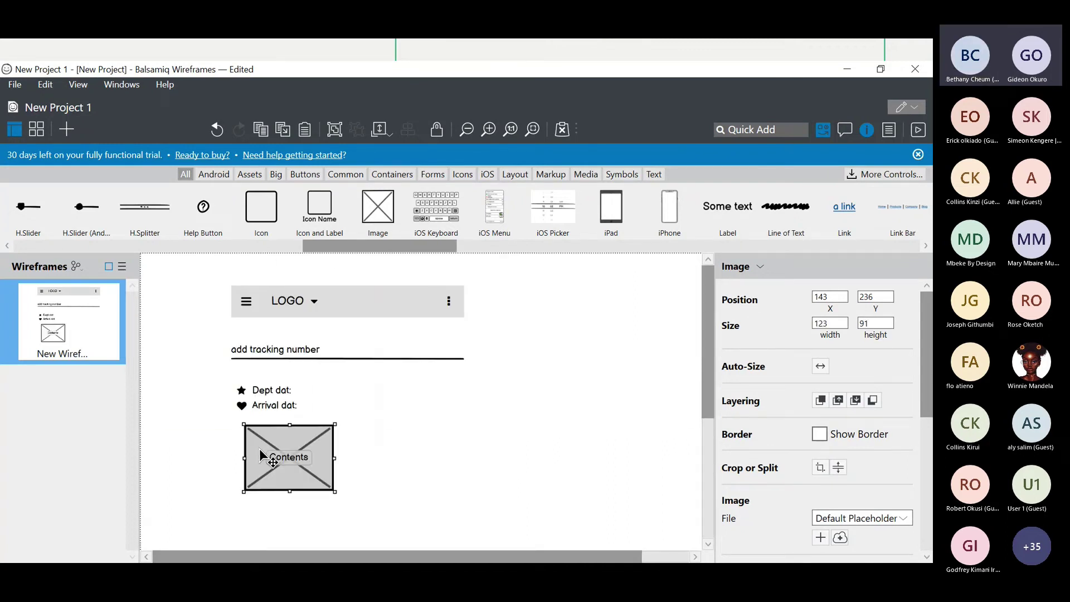
drag(259, 449, 246, 454)
scroll(336, 445, down, 1)
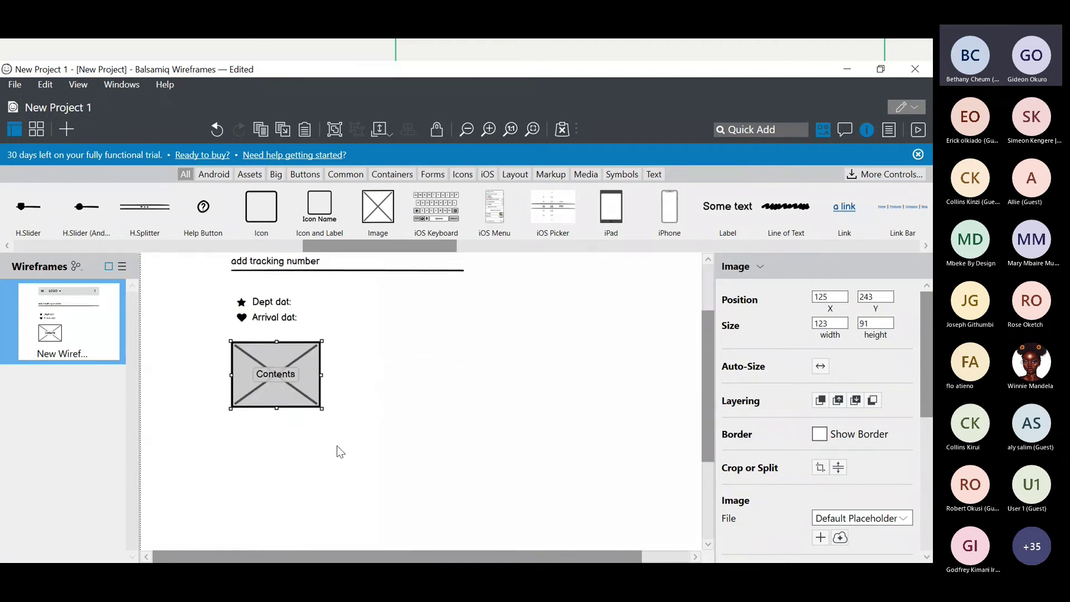
click(405, 420)
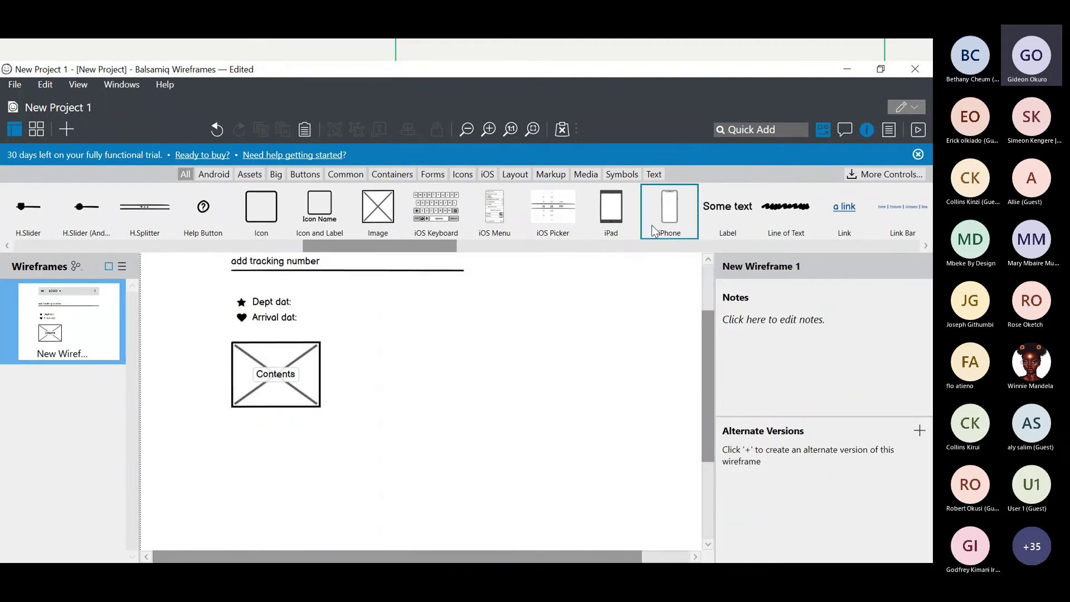
- Add an Android icon list (Item One, Item Two, Item Three) right of the image
scroll(653, 229, right, 5)
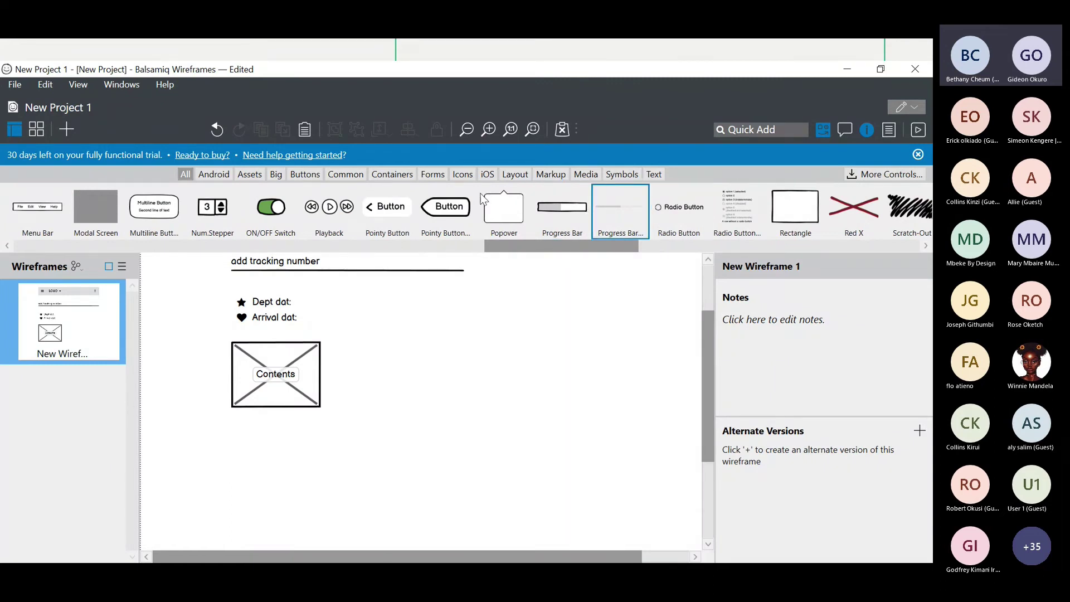
click(214, 175)
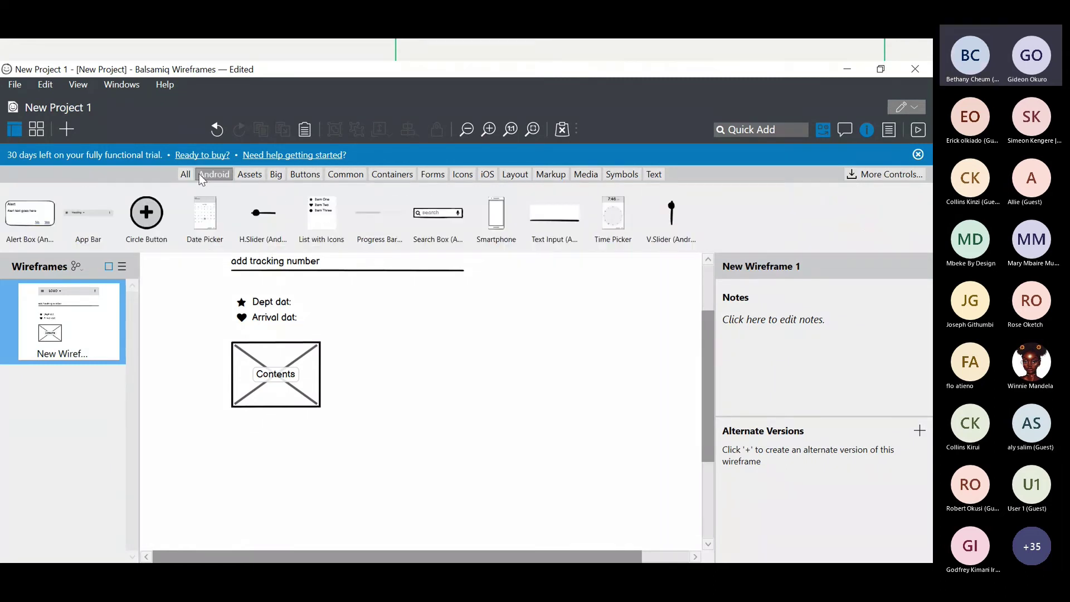
drag(321, 215, 360, 339)
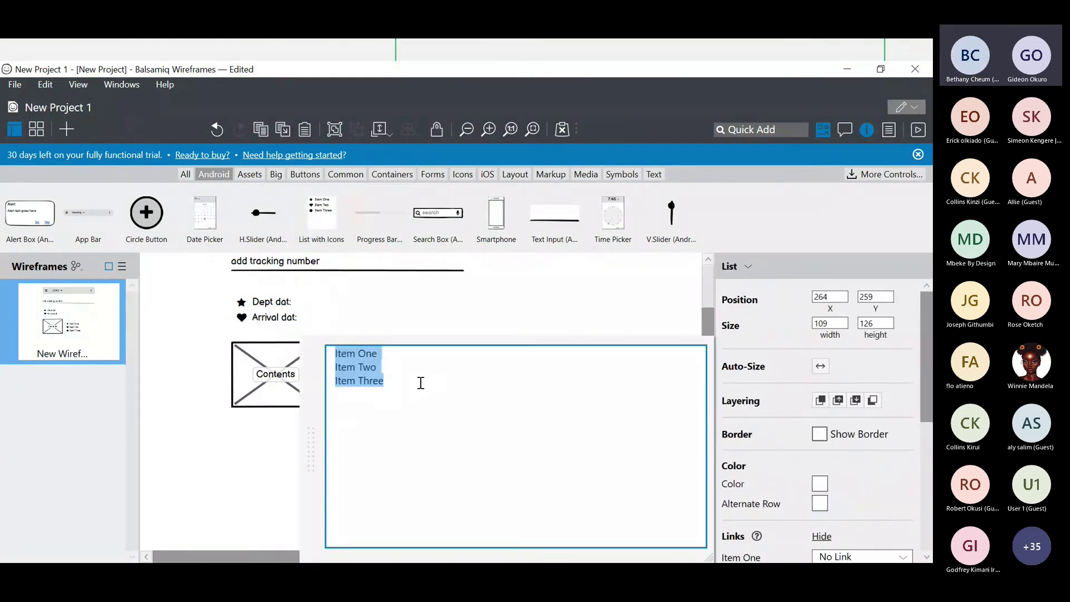
click(421, 383)
click(429, 326)
click(410, 341)
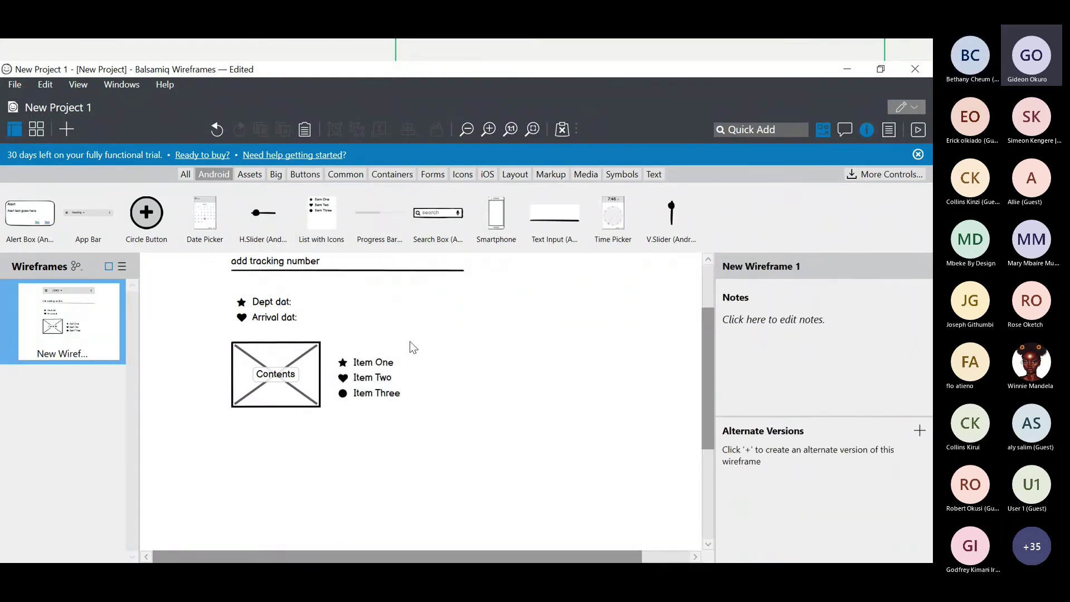
mouse_move(395, 393)
mouse_down()
mouse_move(379, 382)
mouse_move(379, 439)
mouse_move(369, 368)
mouse_move(369, 379)
mouse_move(406, 379)
mouse_up()
- Widen the Contents image placeholder to 173 by 91
click(319, 374)
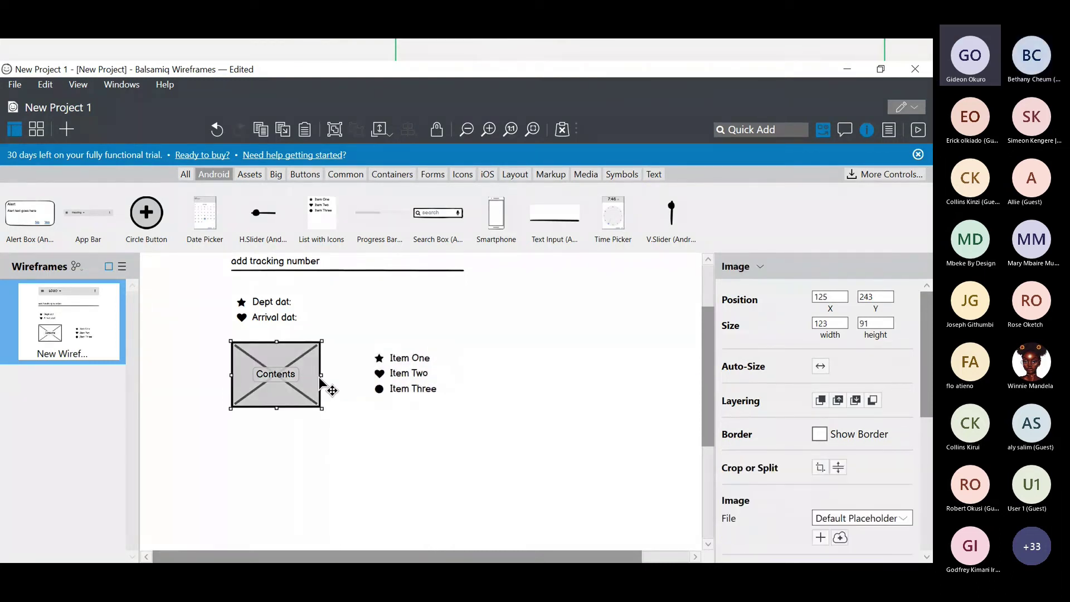
drag(323, 375, 360, 383)
click(402, 420)
scroll(402, 420, up, 2)
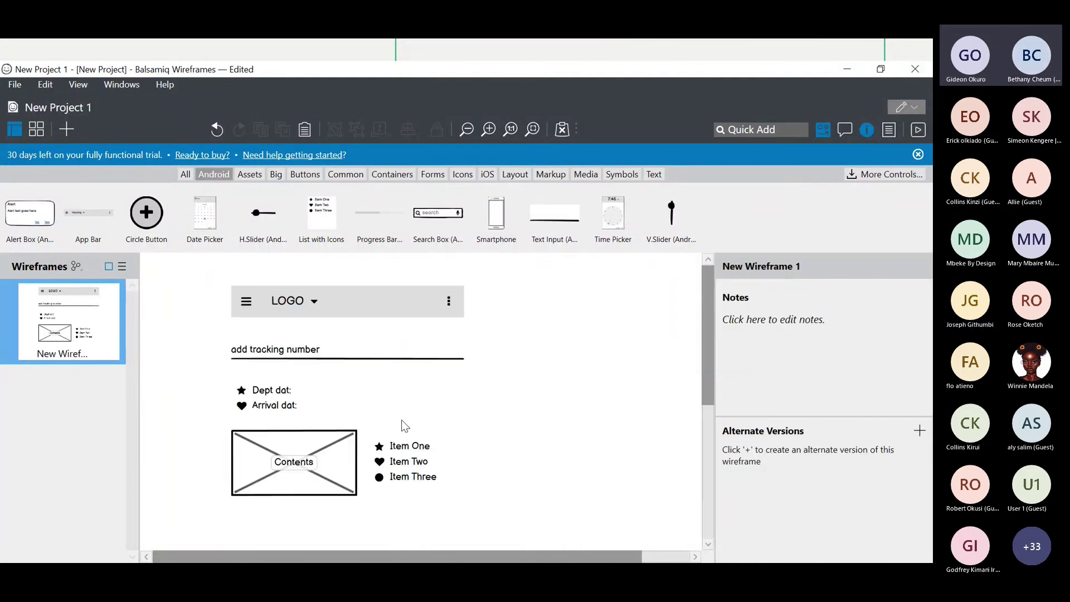
scroll(401, 420, down, 2)
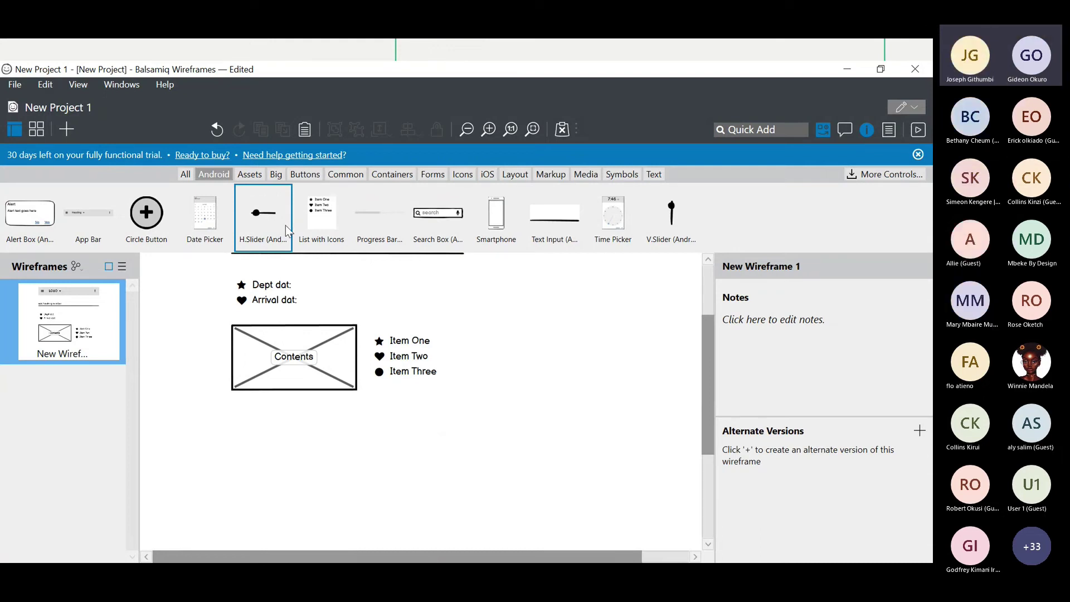
click(249, 175)
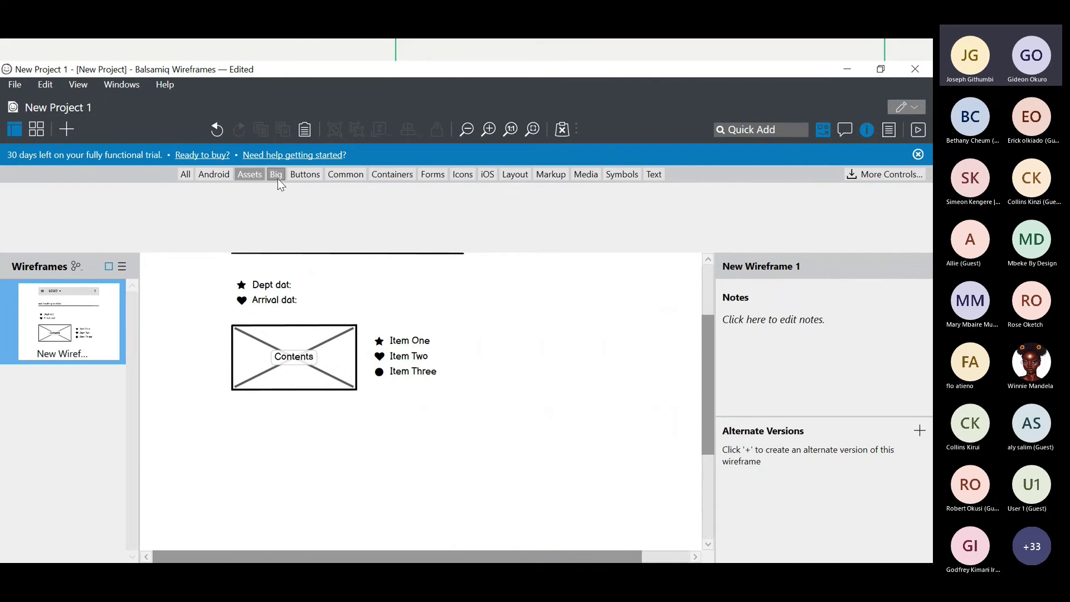
click(278, 179)
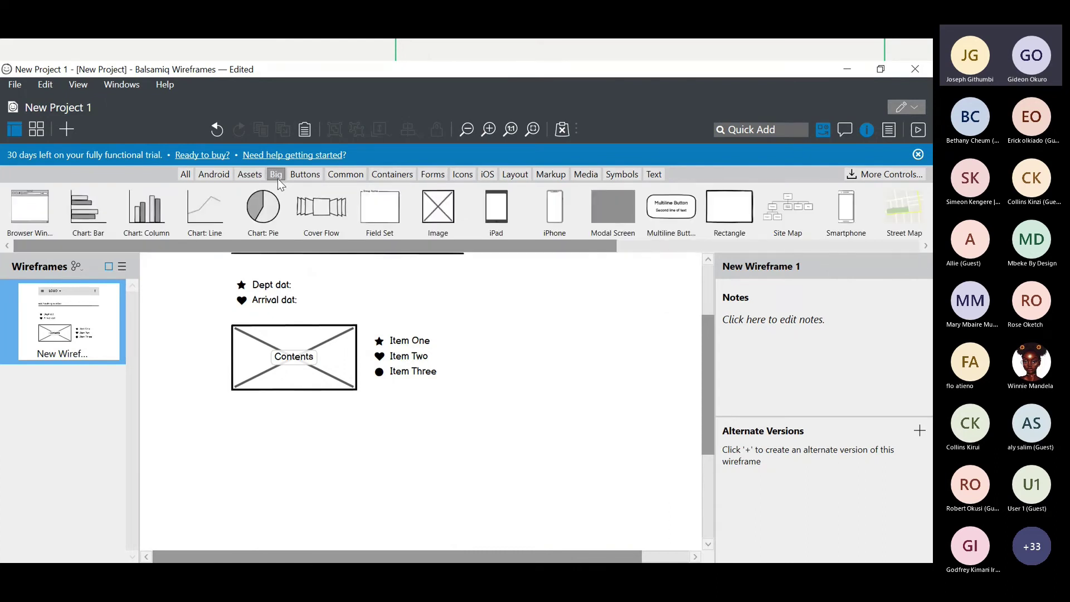
scroll(425, 357, up, 2)
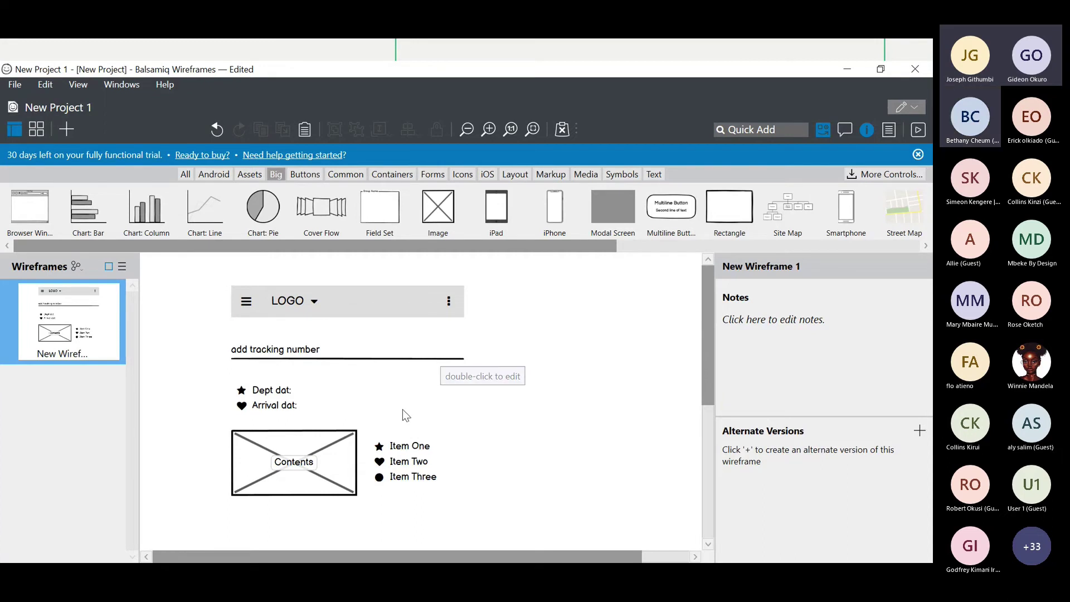
scroll(440, 418, down, 2)
scroll(441, 421, up, 2)
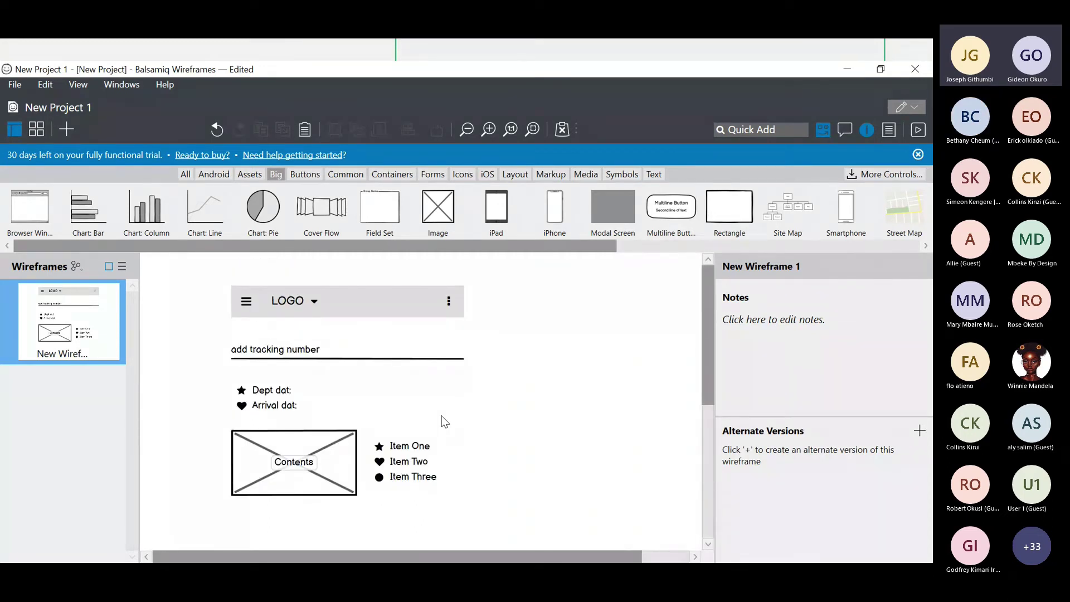
scroll(444, 420, down, 1)
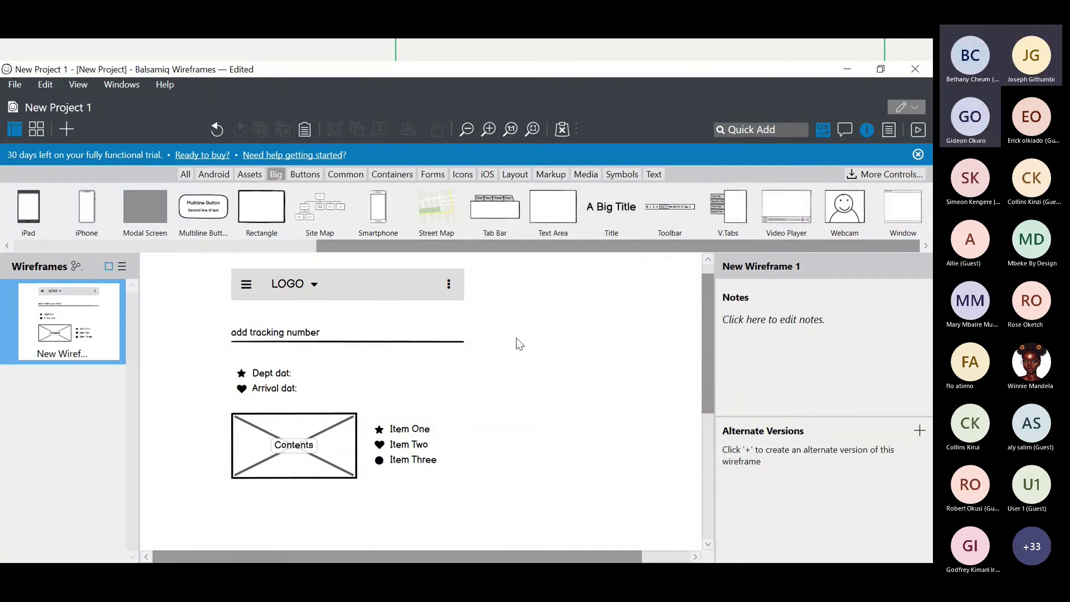
scroll(505, 383, down, 3)
scroll(509, 384, up, 3)
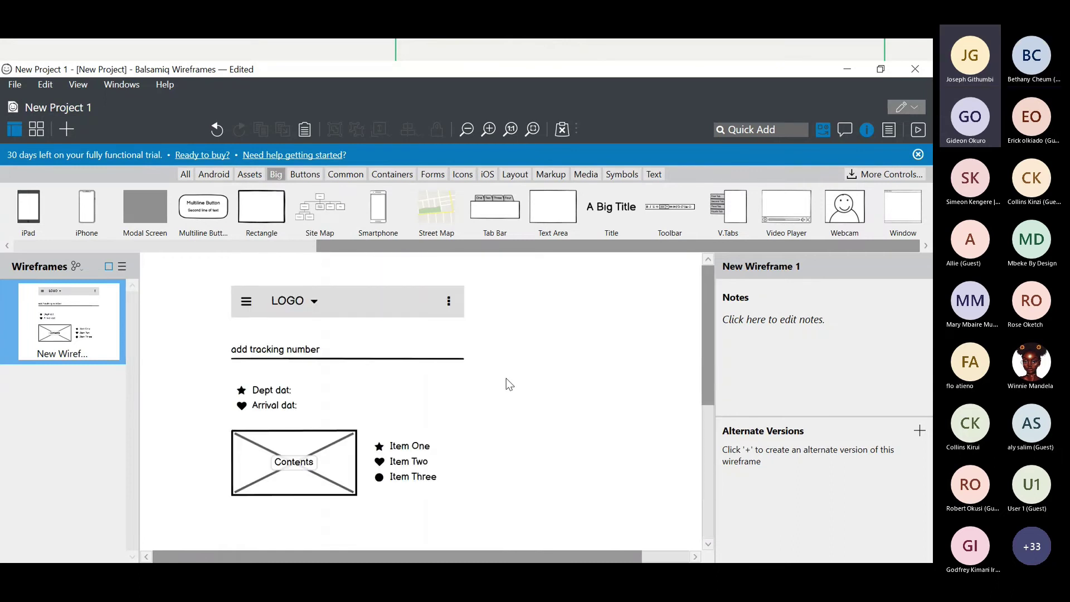
scroll(507, 384, down, 1)
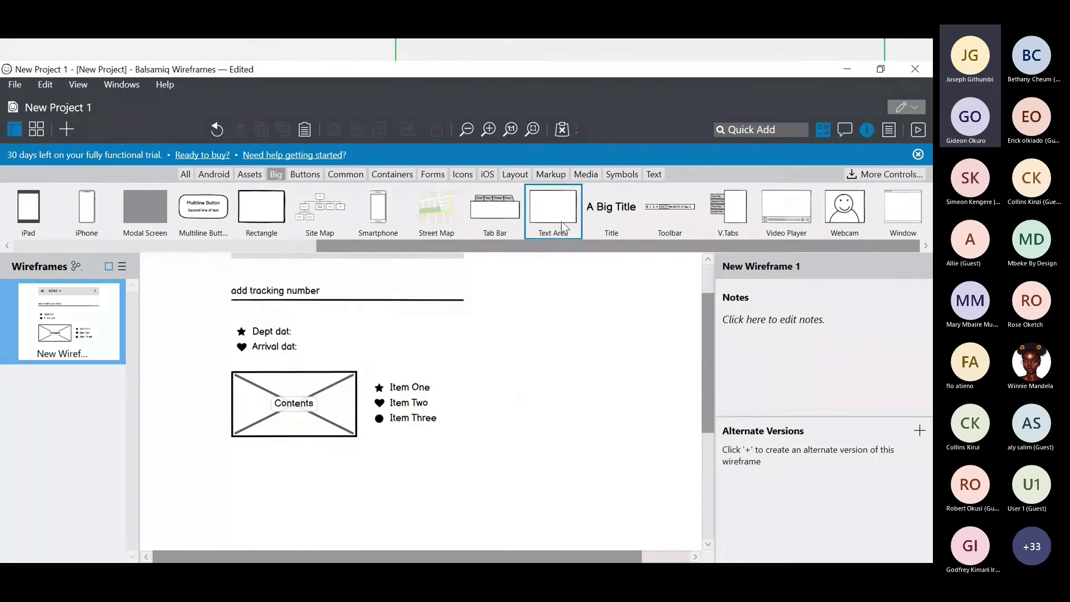
- Add an empty Text Area from the Big library below the image and item list
drag(561, 219, 361, 551)
double_click(330, 545)
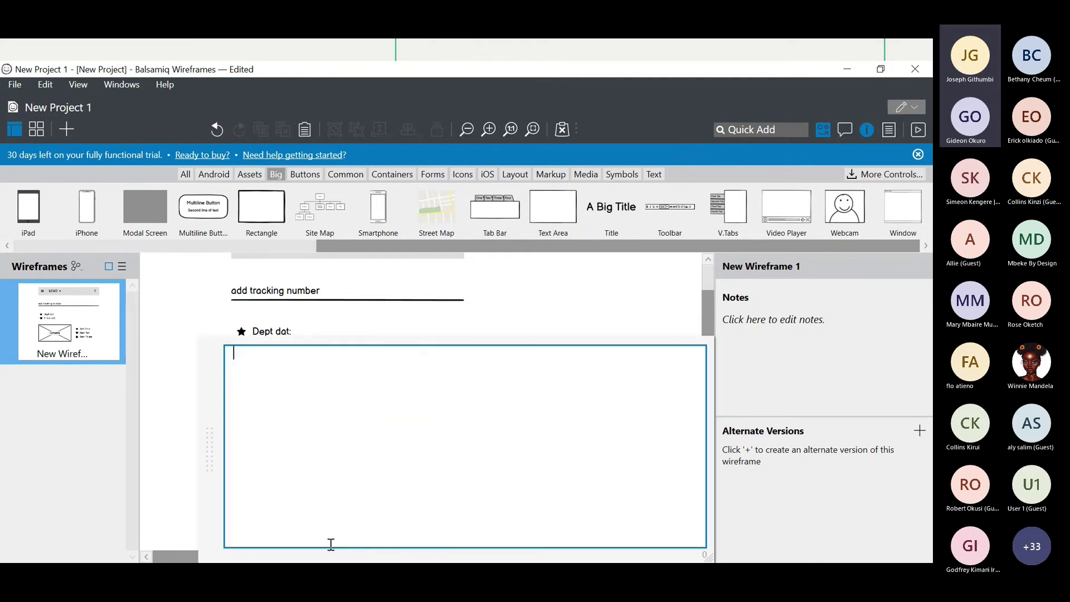
key(Return)
key(Escape)
click(479, 375)
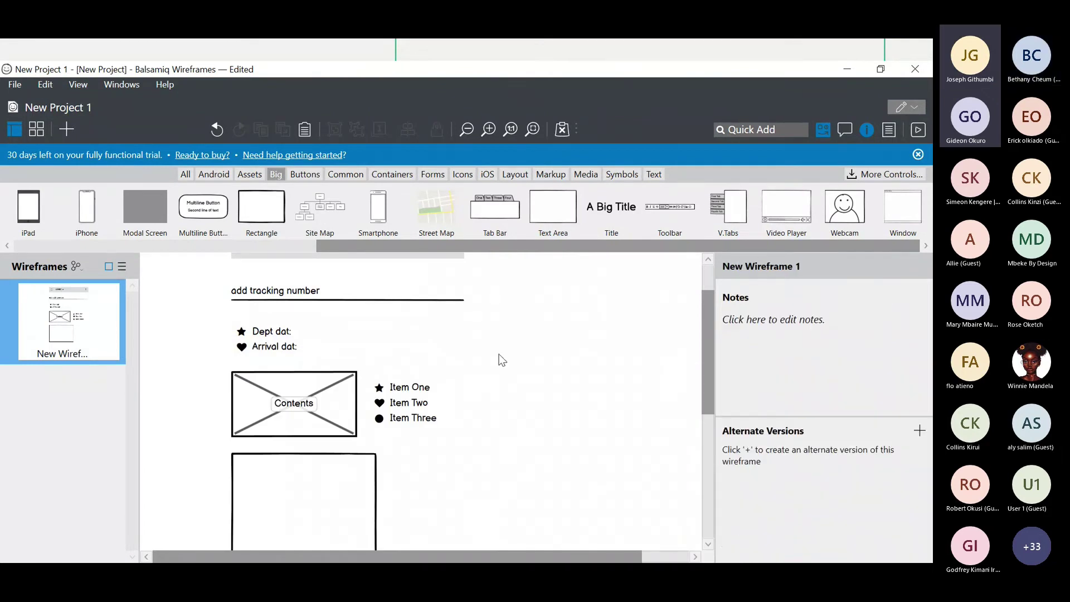
scroll(478, 375, up, 5)
scroll(479, 375, down, 6)
scroll(476, 373, up, 6)
scroll(475, 372, down, 3)
- Resize the text box to 285 wide by 51 high
click(373, 392)
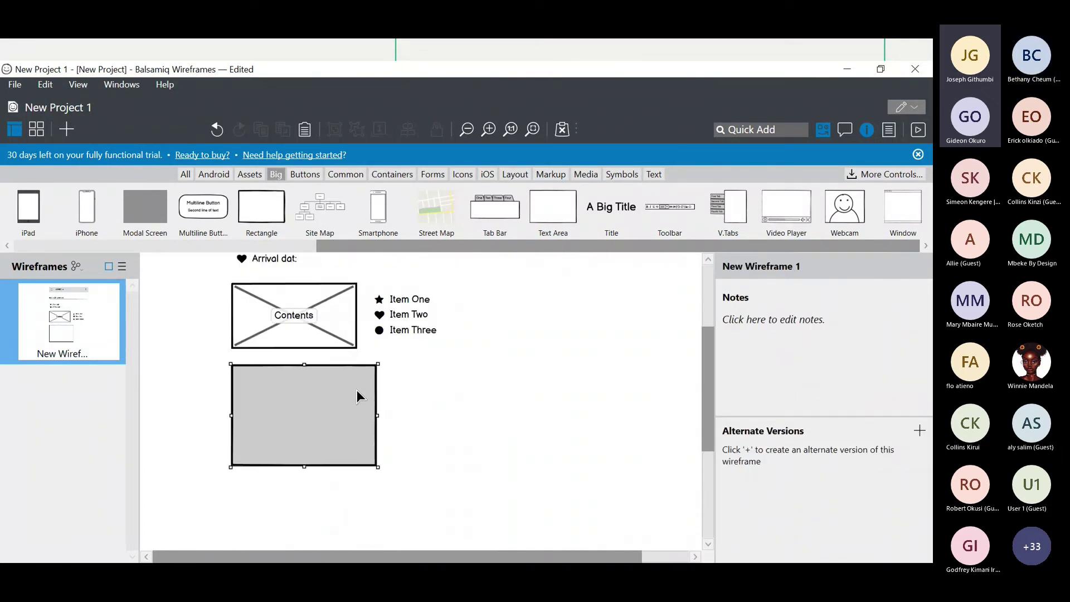
drag(378, 417, 438, 415)
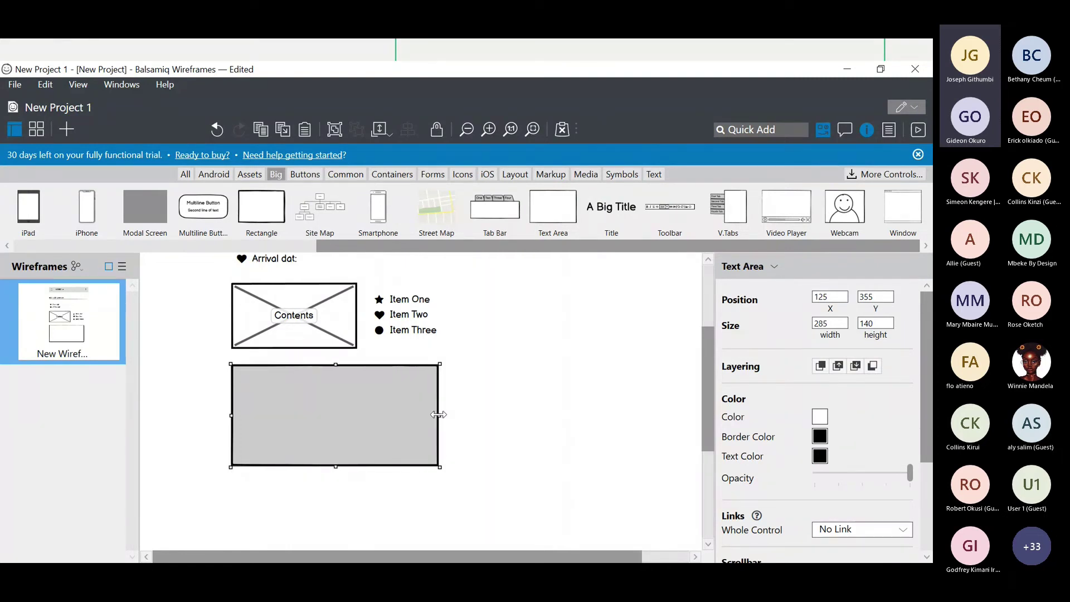
drag(335, 466, 338, 402)
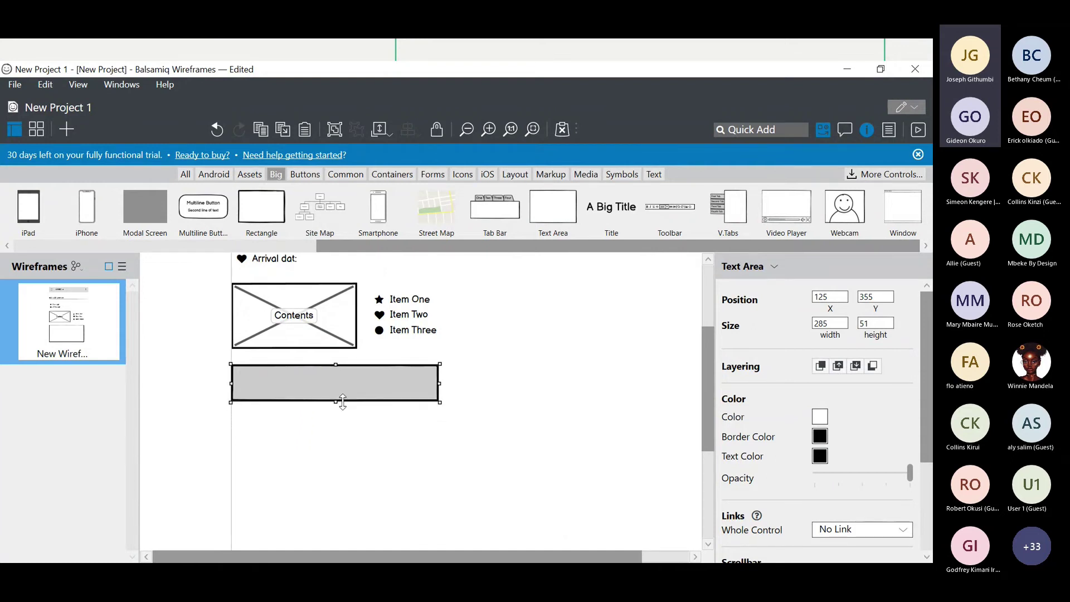
click(349, 430)
scroll(349, 430, up, 5)
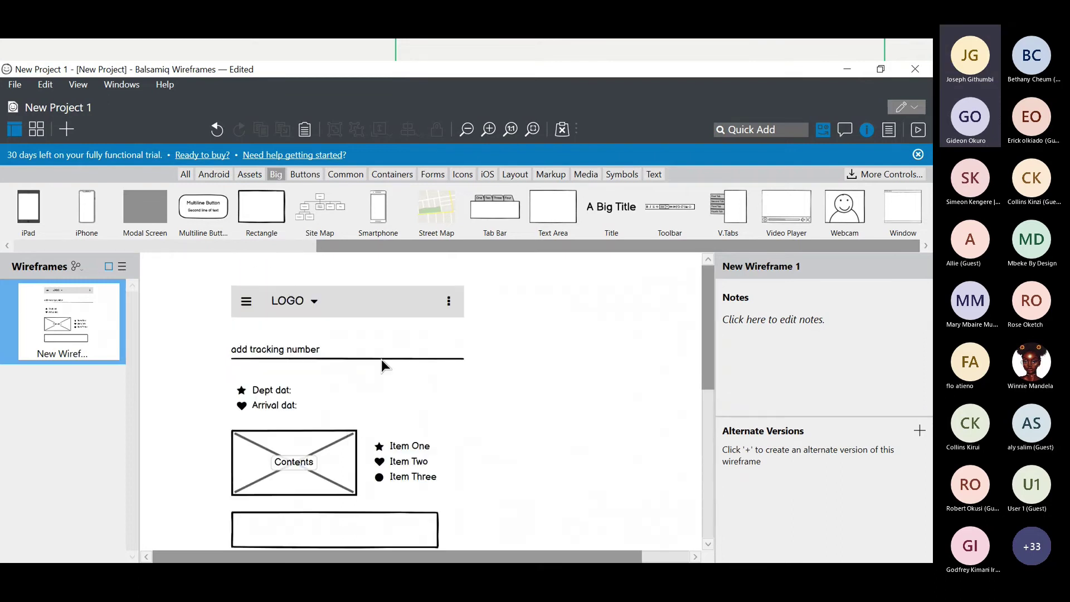
scroll(381, 360, down, 3)
scroll(258, 306, up, 3)
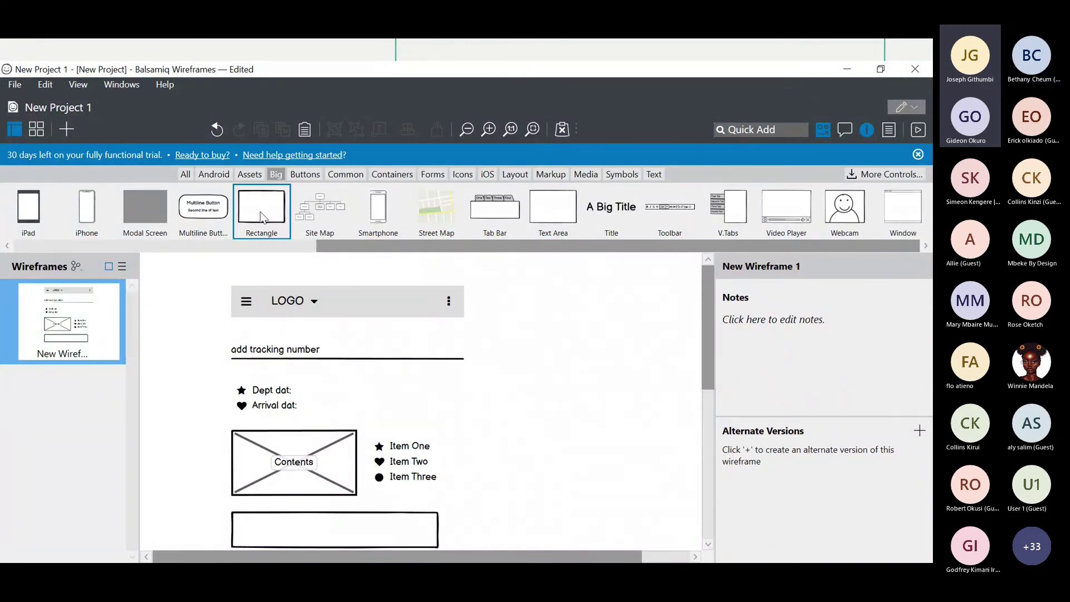
- Add a rectangle at the top and resize it to 320 by 402 over the whole screen
drag(261, 218, 269, 317)
scroll(270, 316, down, 4)
scroll(269, 317, up, 2)
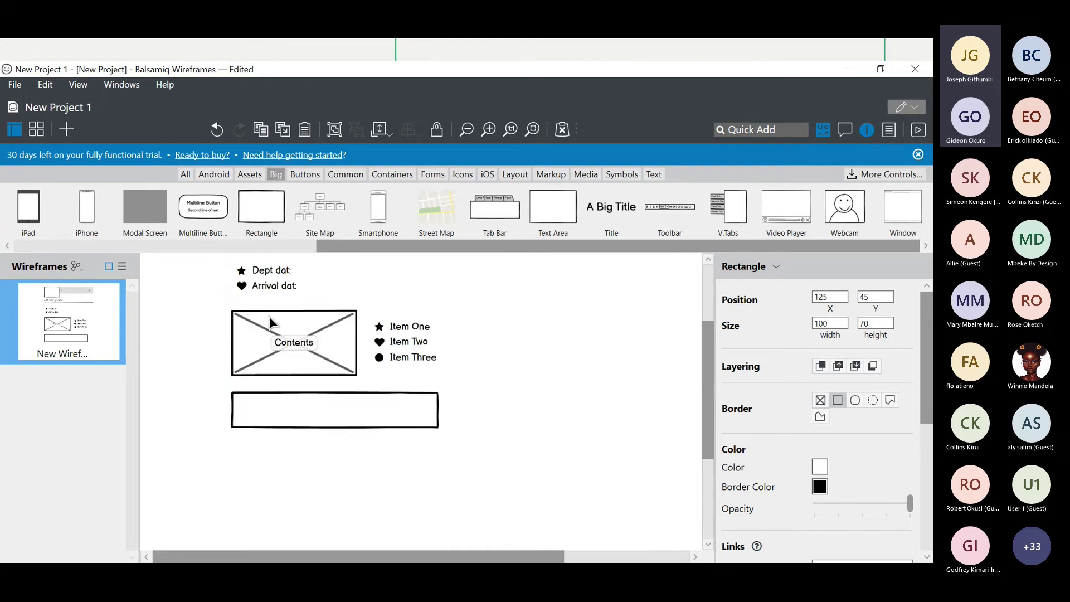
scroll(269, 316, up, 2)
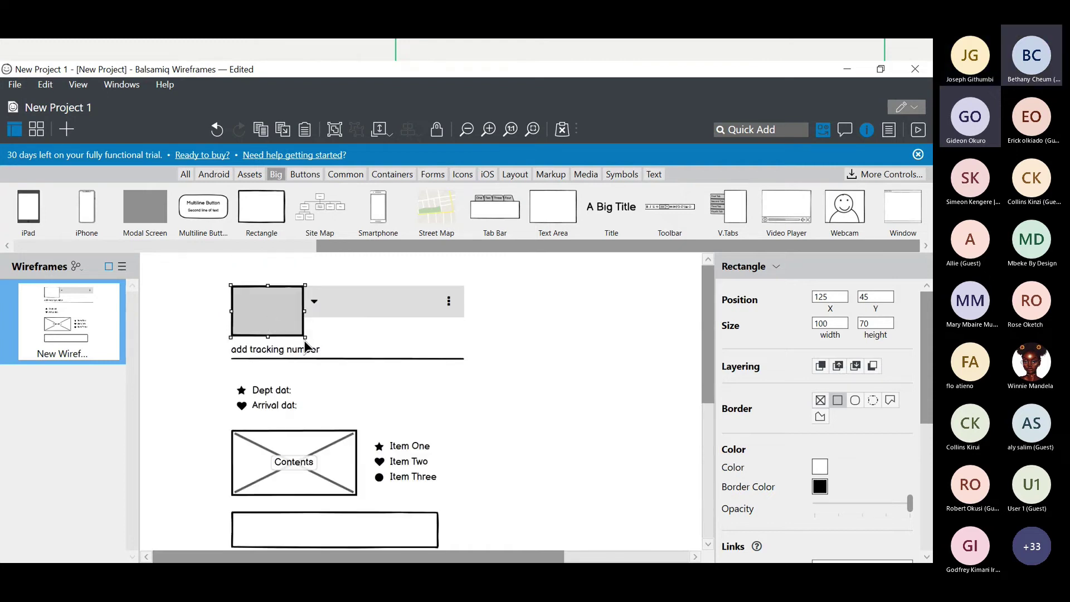
drag(305, 338, 460, 540)
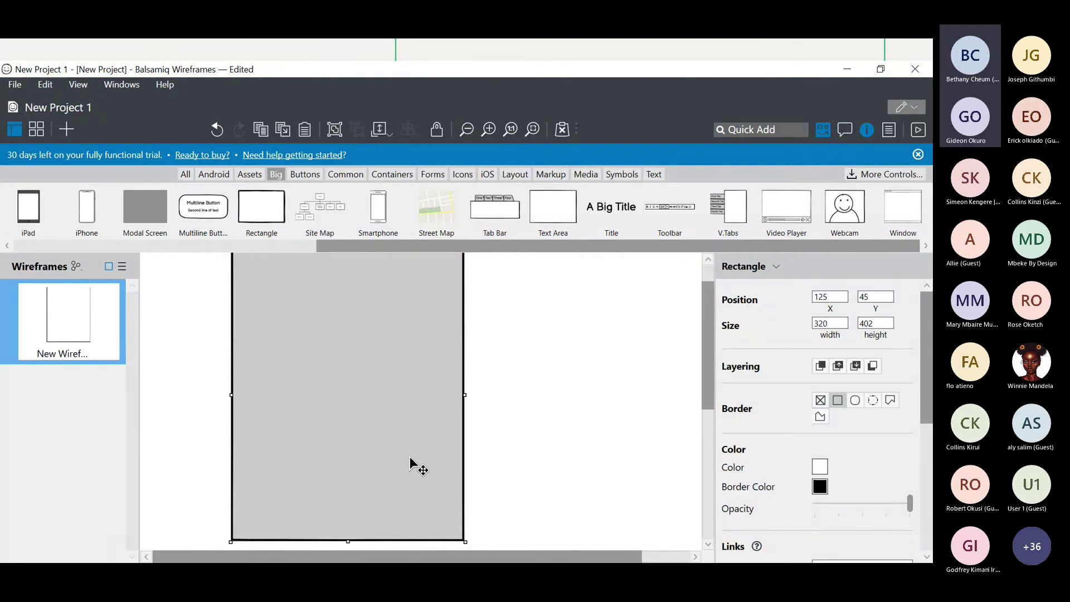
- Send the frame rectangle backward behind the content and nudge it into place
right_click(419, 397)
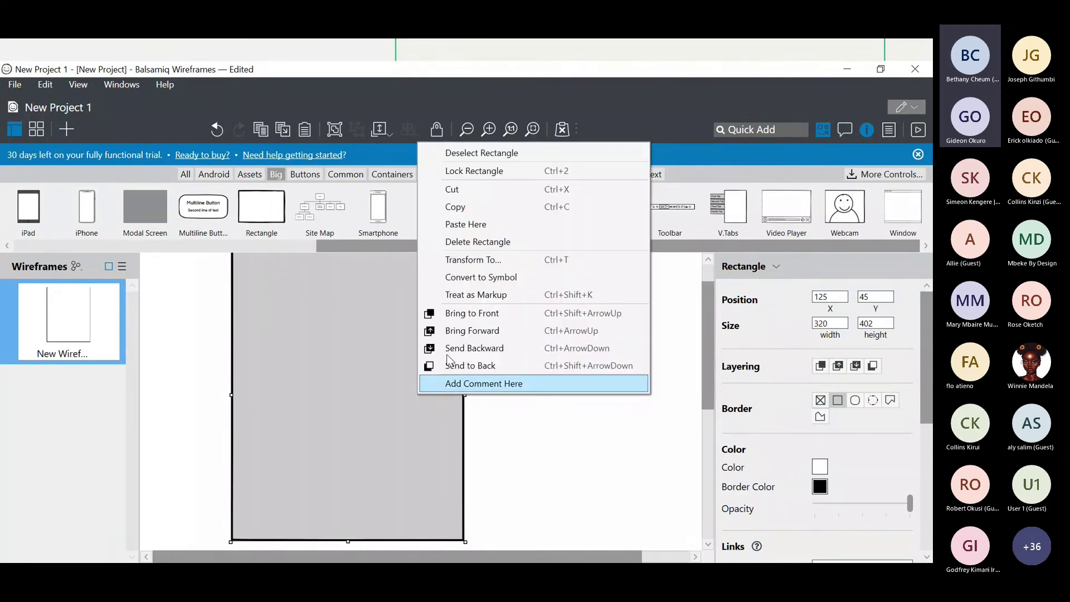
click(482, 349)
scroll(481, 354, up, 1)
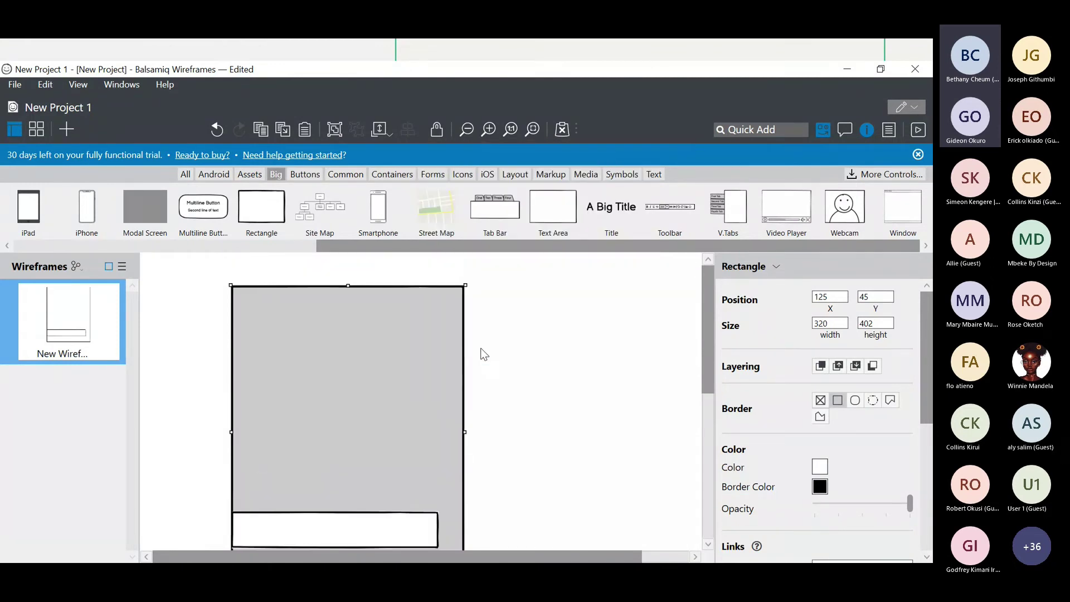
scroll(372, 368, down, 2)
scroll(372, 368, up, 2)
mouse_move(369, 364)
mouse_down()
mouse_move(360, 362)
mouse_move(370, 362)
mouse_up()
- Set the frame rectangle's opacity to zero
click(839, 501)
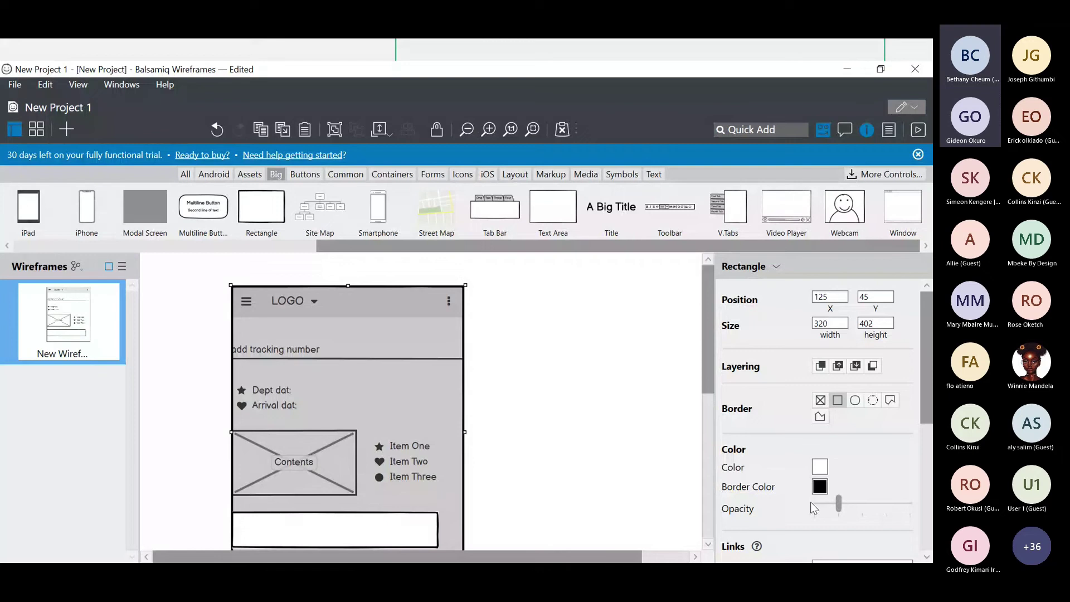
drag(838, 502, 799, 506)
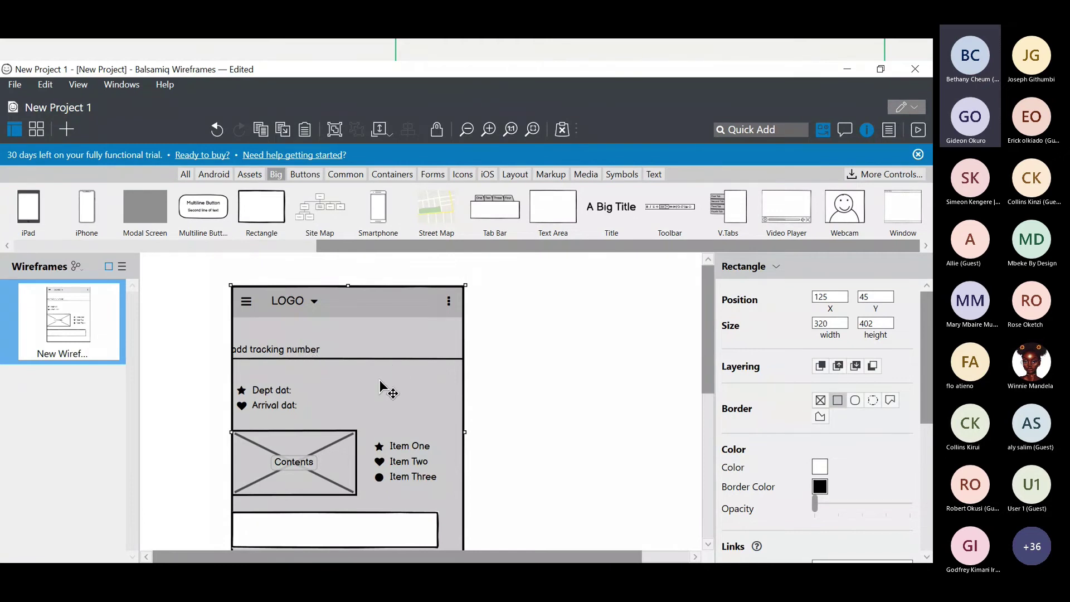
scroll(380, 380, down, 3)
click(524, 356)
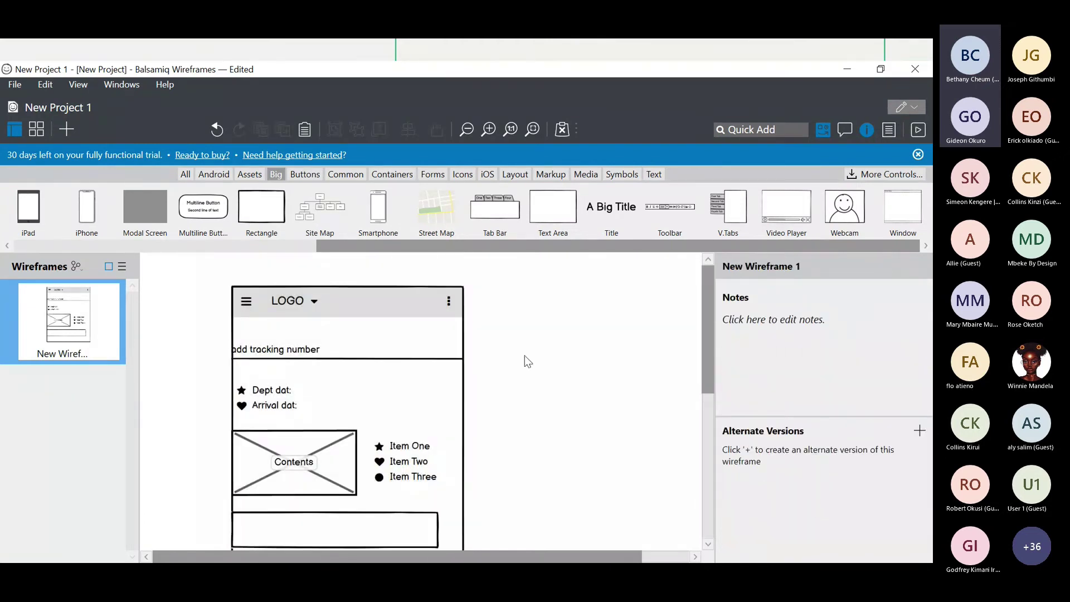
scroll(523, 356, down, 1)
- Centre the bottom text box inside the 320 by 402 frame
click(393, 489)
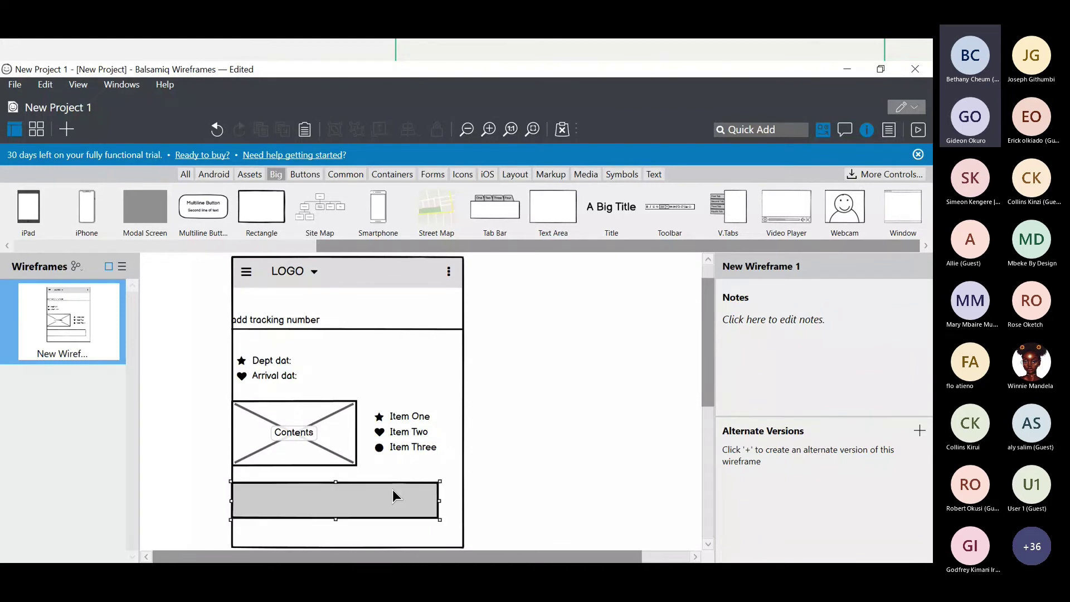
drag(392, 490, 406, 493)
click(316, 423)
drag(315, 423, 318, 424)
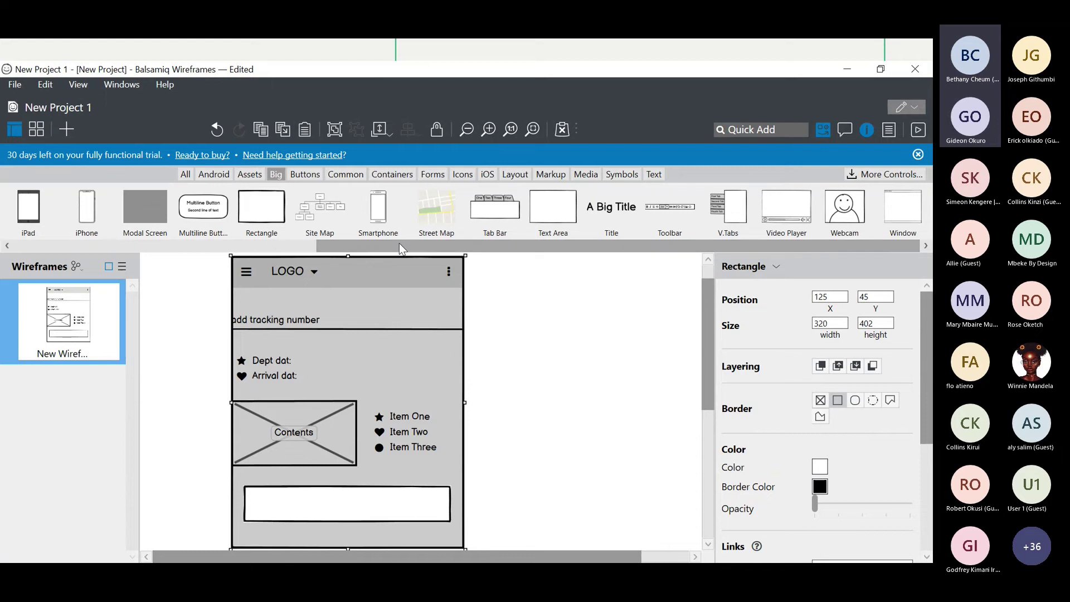
scroll(335, 337, down, 5)
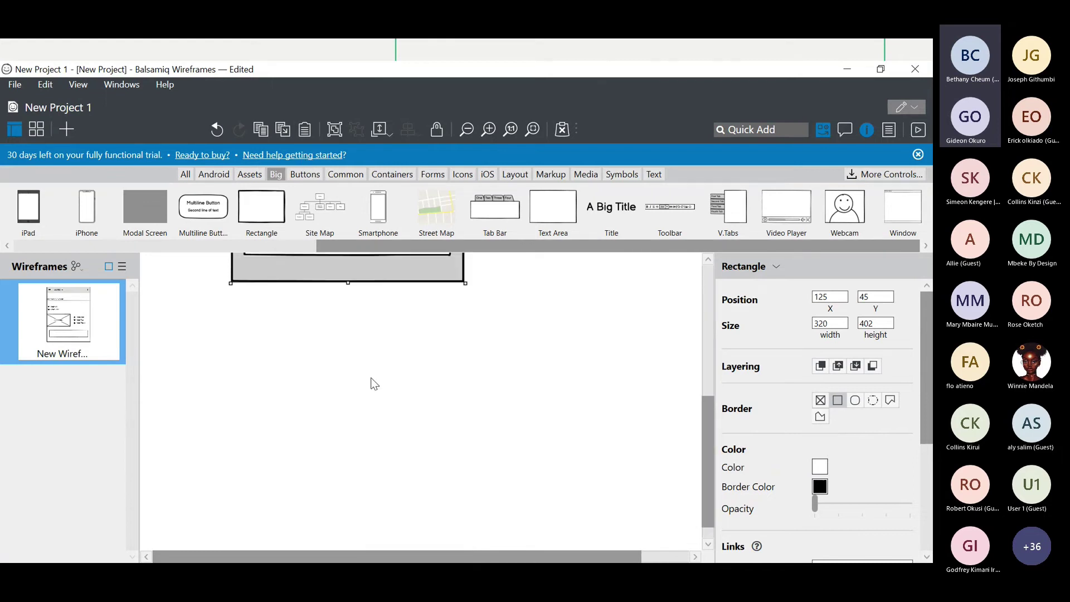
scroll(371, 382, up, 5)
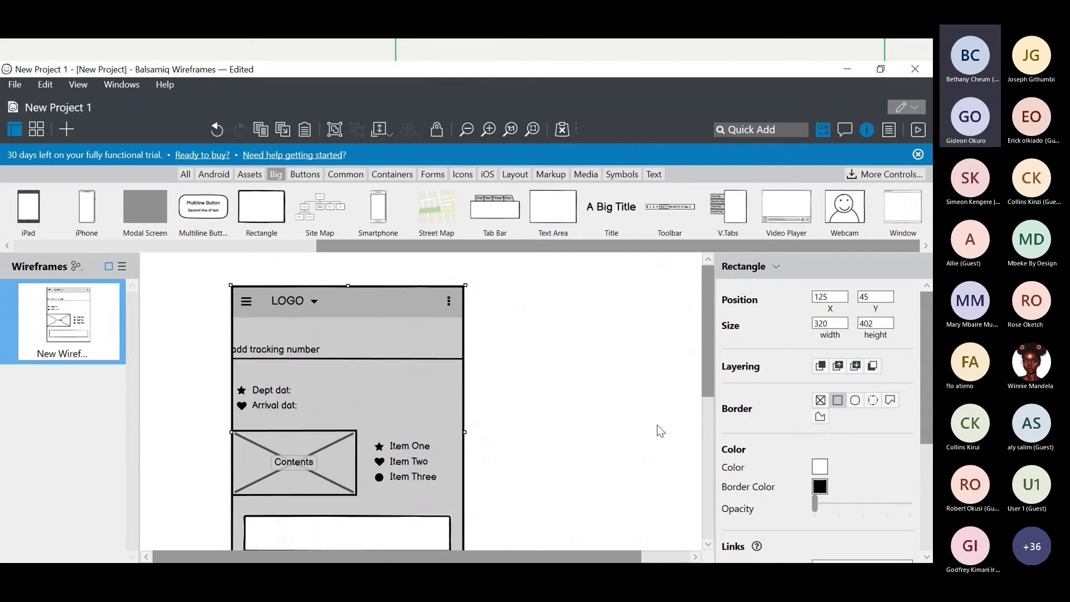
- Switch to the browser and go to draw.io
click(858, 75)
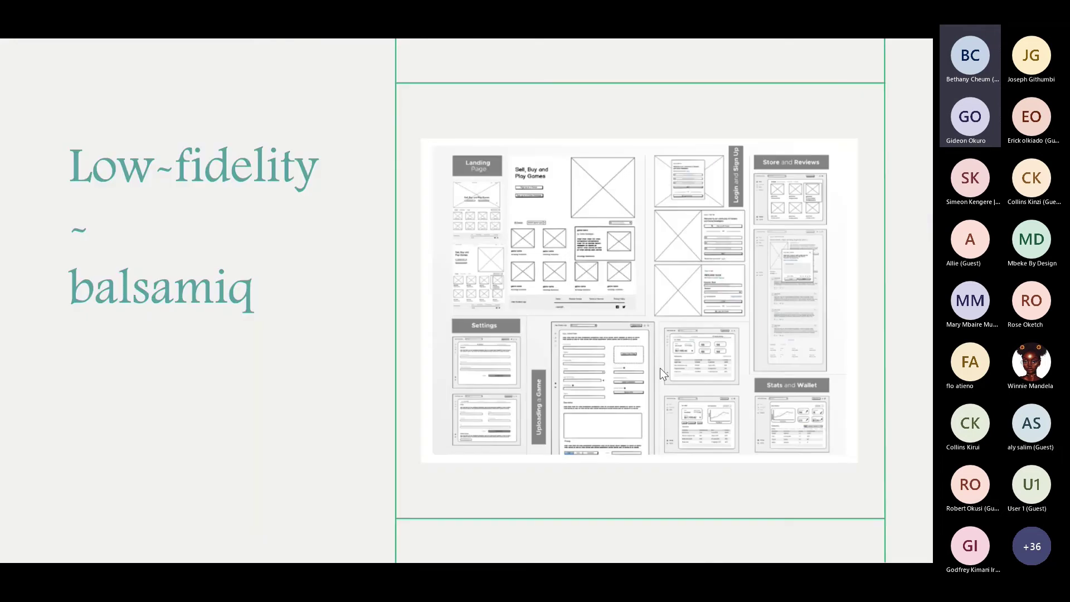
key(alt+Tab)
key(Tab)
key(Tab)
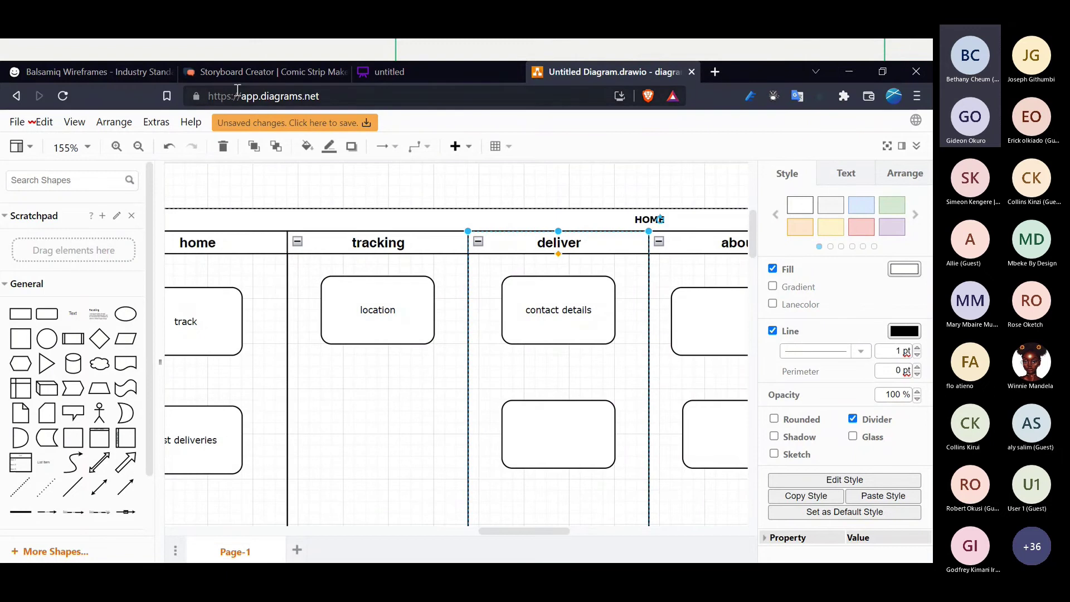
click(307, 103)
text(de)
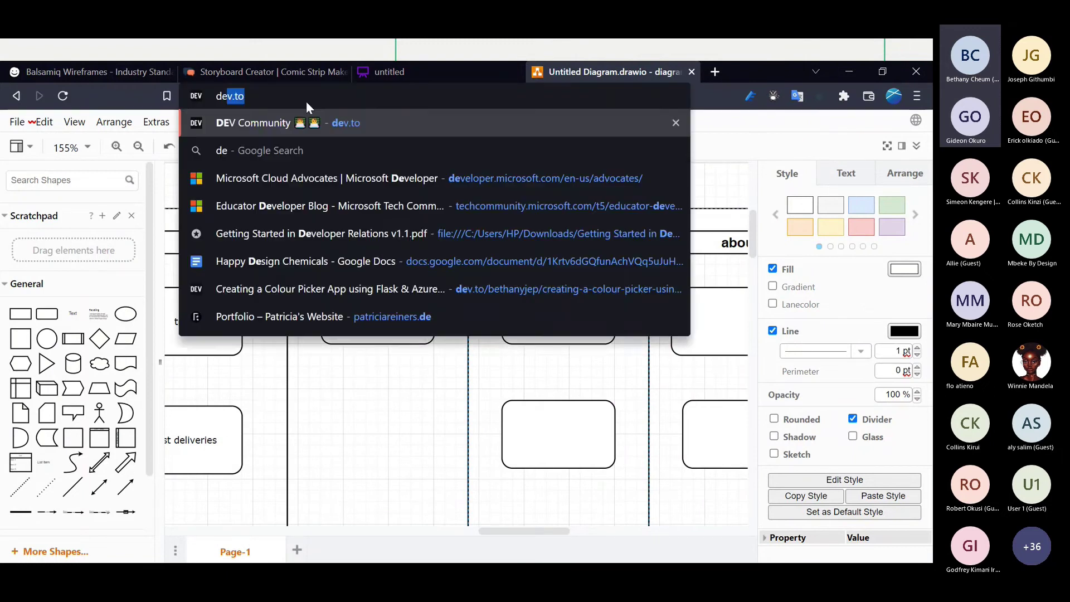
key(BackSpace)
text(raw.io)
key(Return)
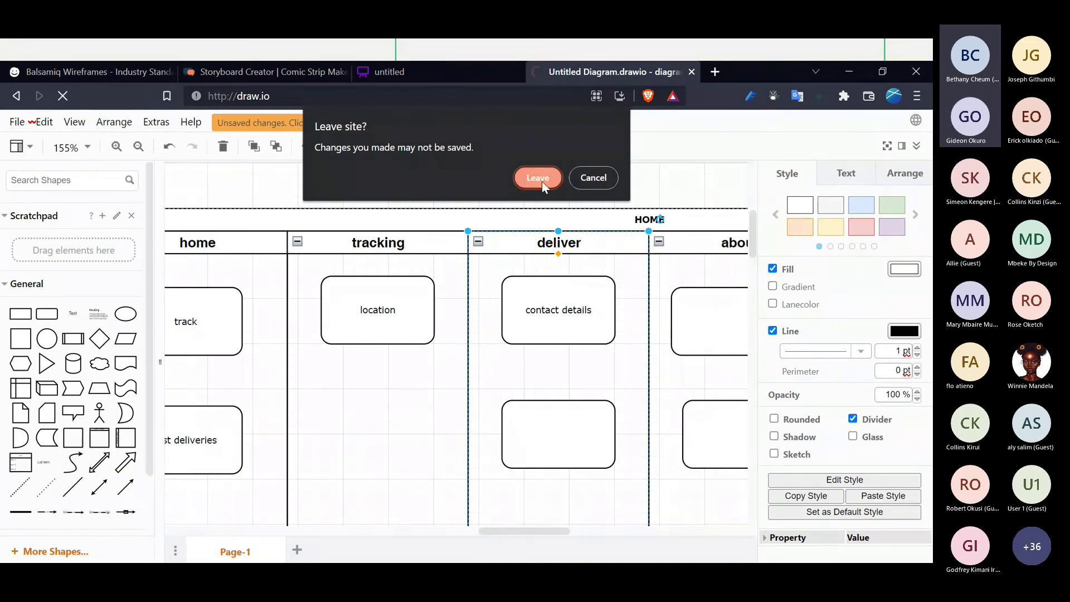
- Create a new diagram from the top-left Wireframes template showing a blog page
click(539, 179)
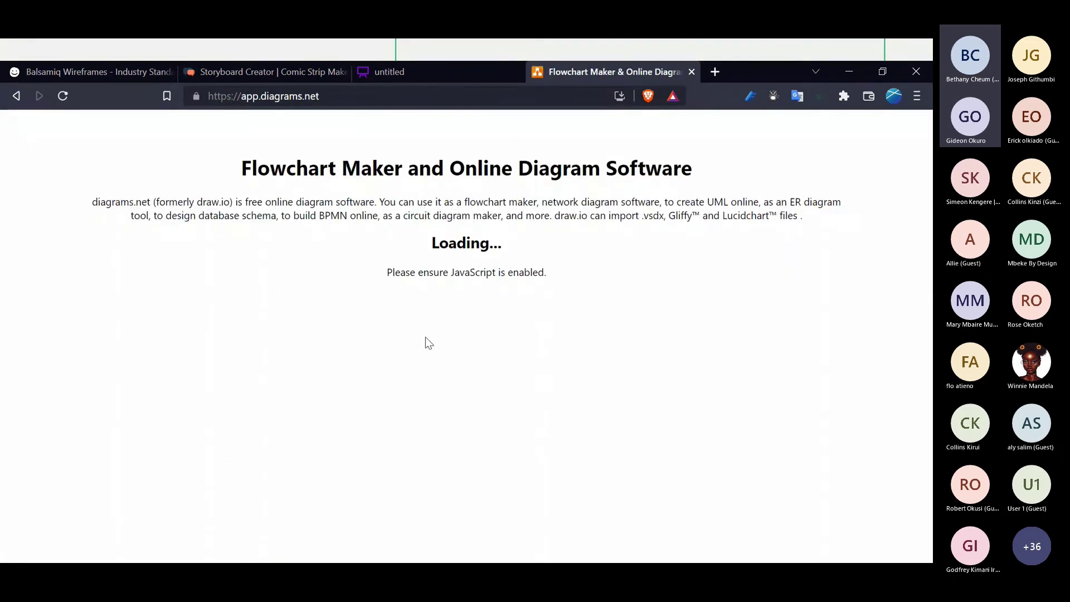
click(445, 304)
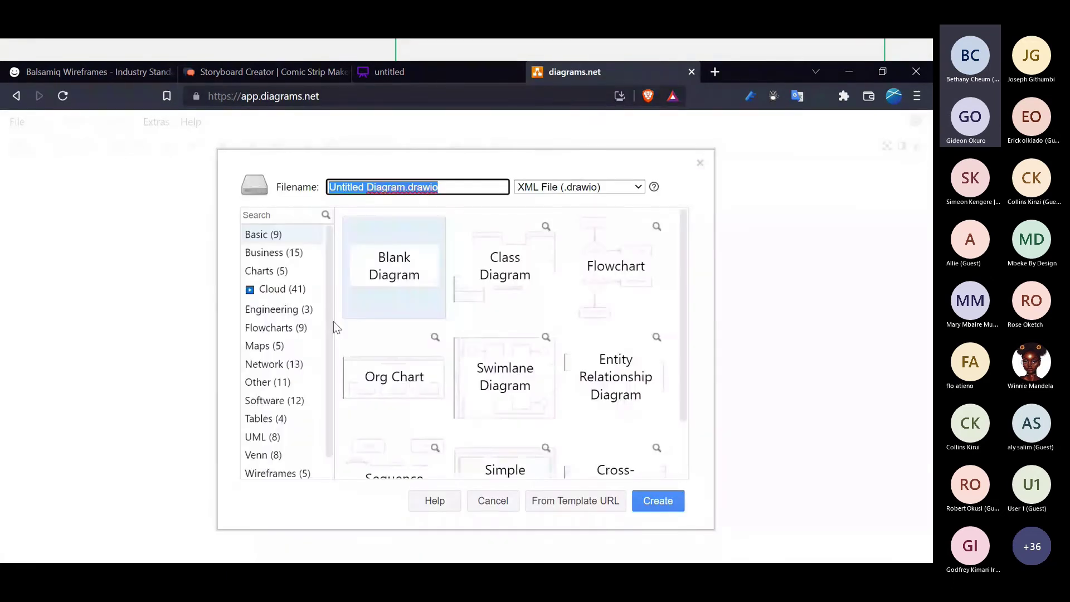
scroll(282, 382, down, 1)
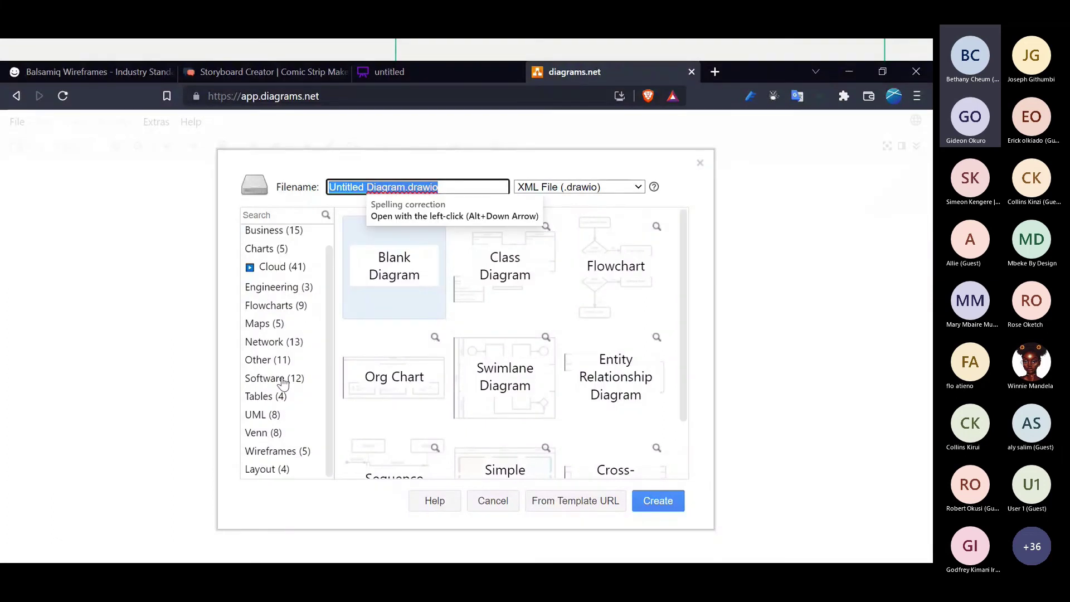
click(273, 452)
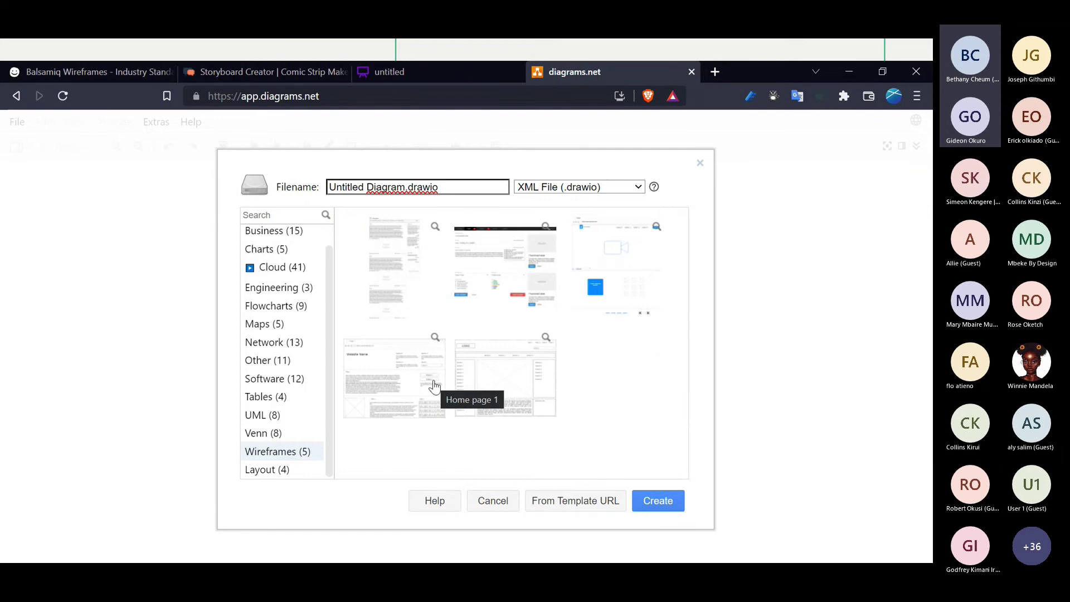
double_click(415, 263)
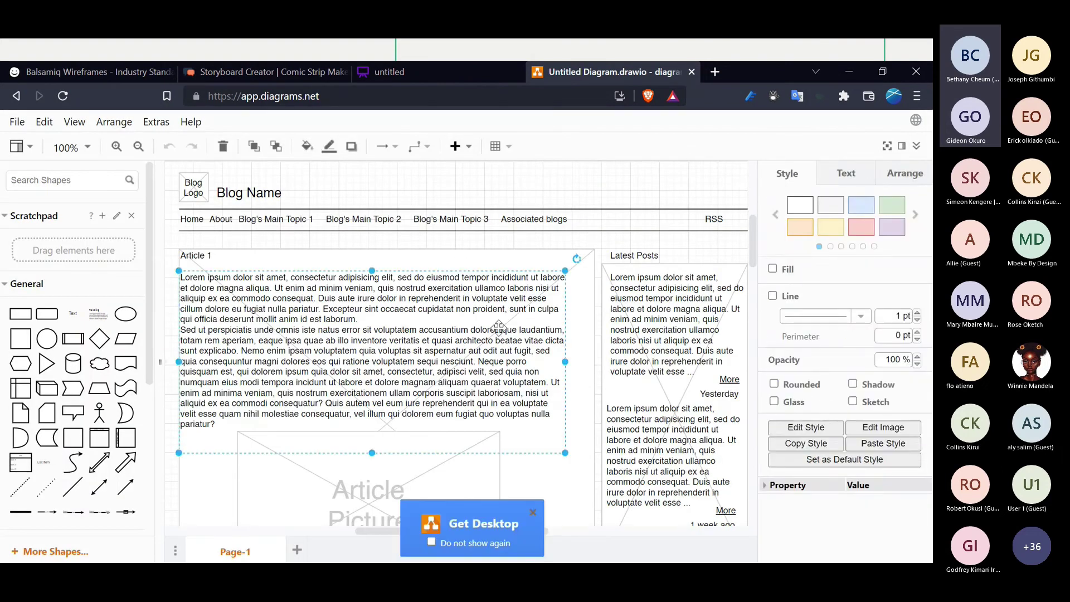
key(Delete)
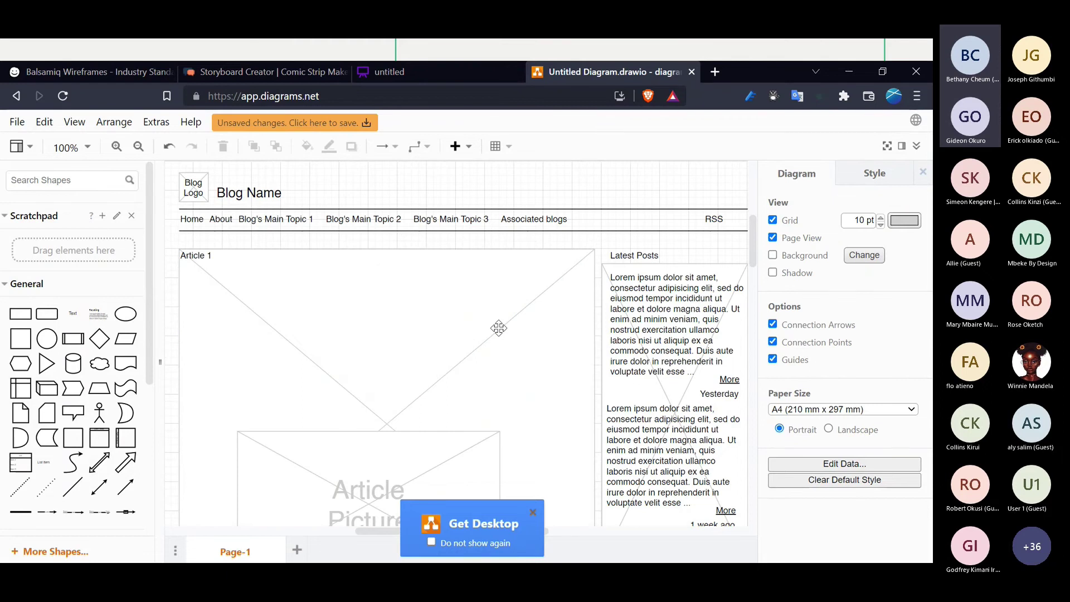
scroll(499, 328, up, 1)
scroll(498, 328, up, 1)
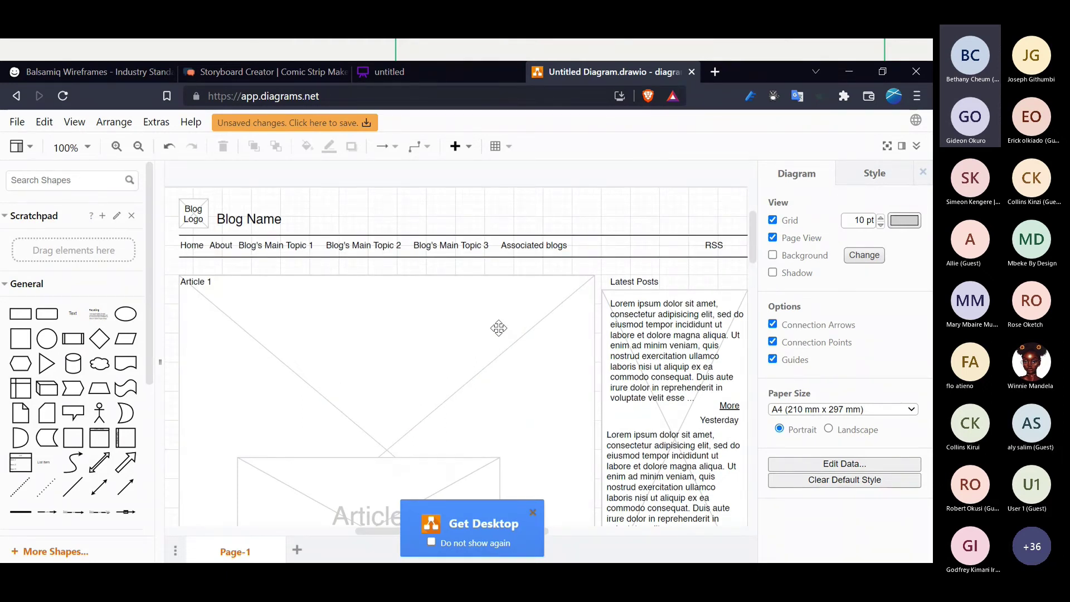
scroll(382, 333, down, 3)
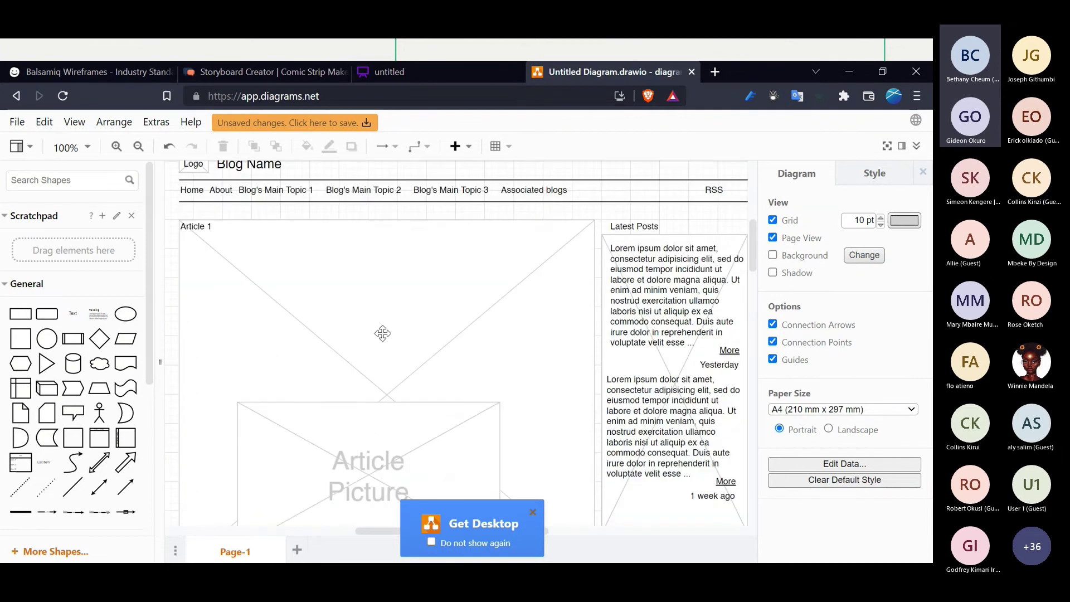
key(ctrl+v)
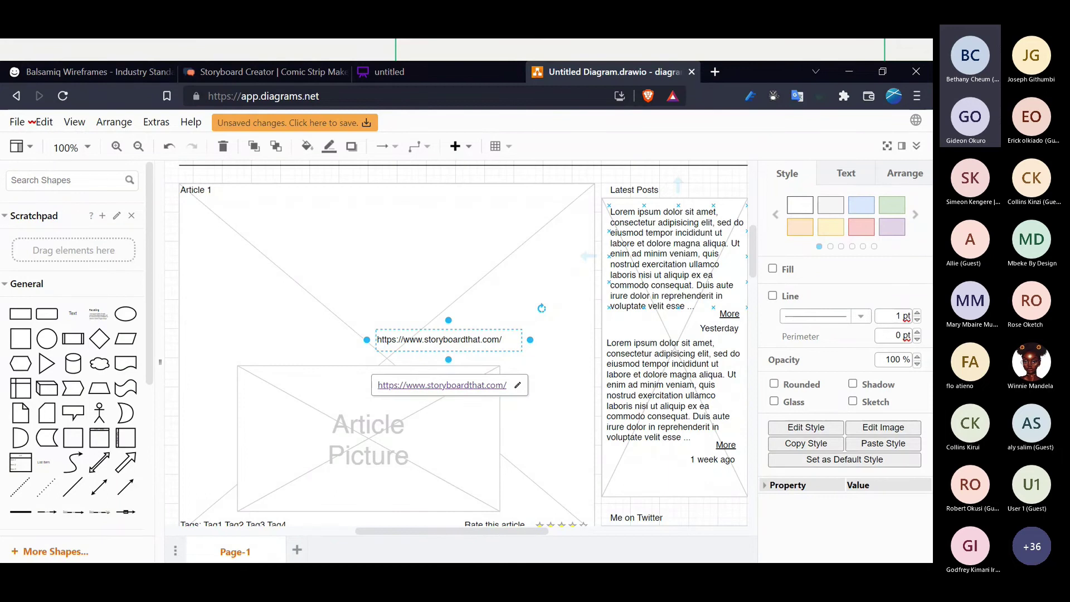
- Minimise the browser and advance the slides to the hi-fidelity phone-screens slide
click(842, 78)
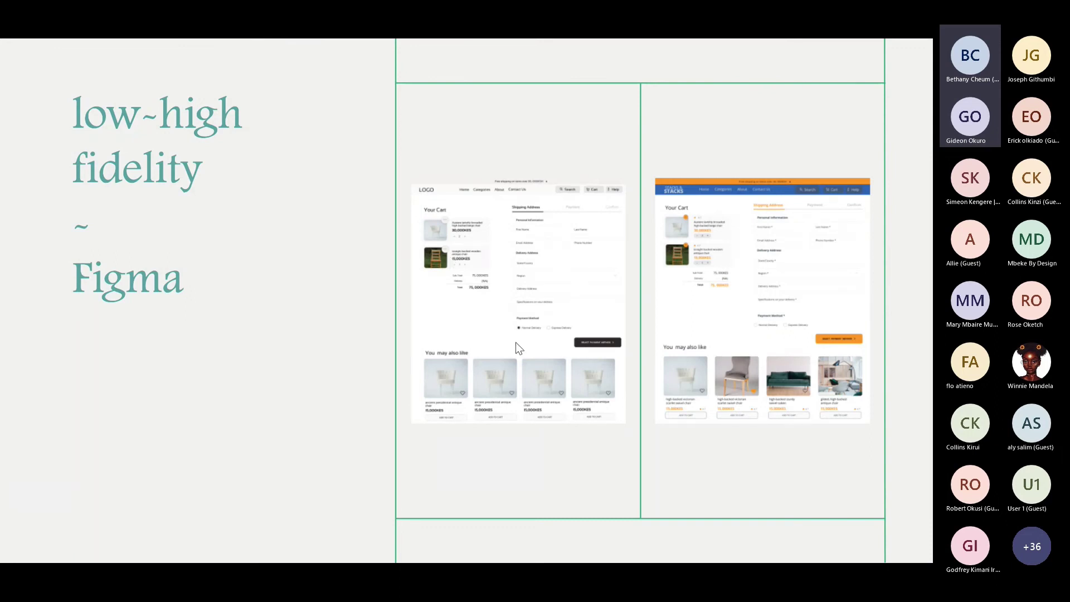
key(Right)
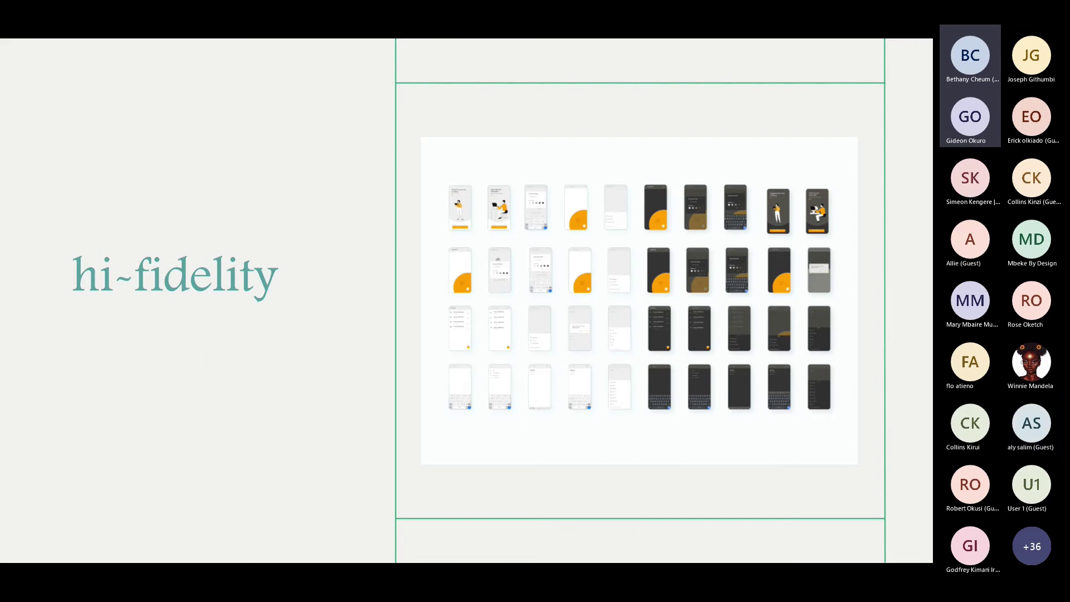
key(alt+Tab)
key(Tab)
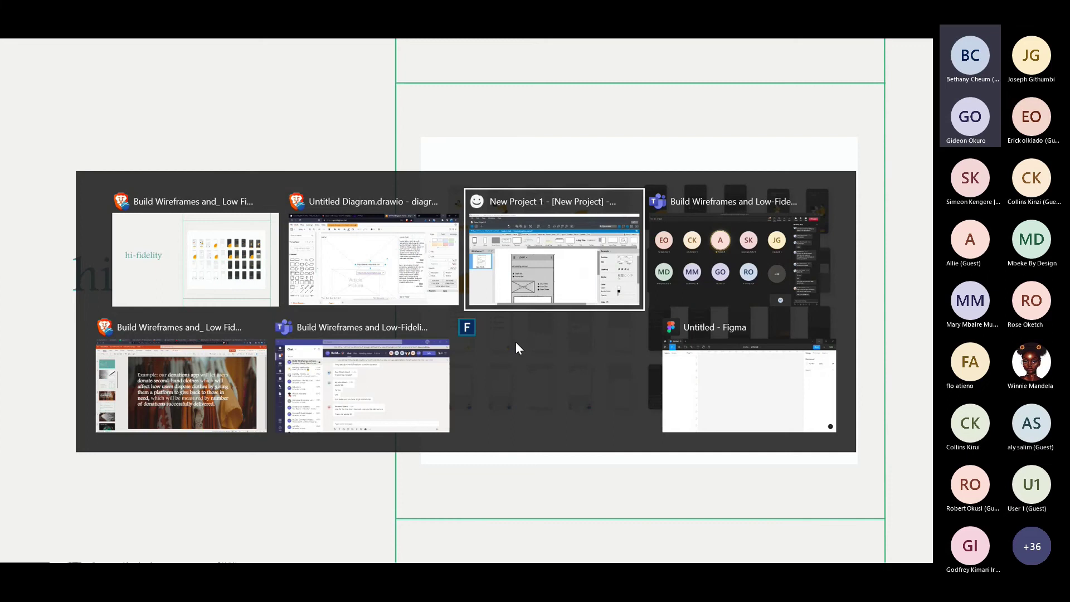
- Close the leftover blank window, switch to Figma, and close the blank Untitled file
mouse_move(516, 343)
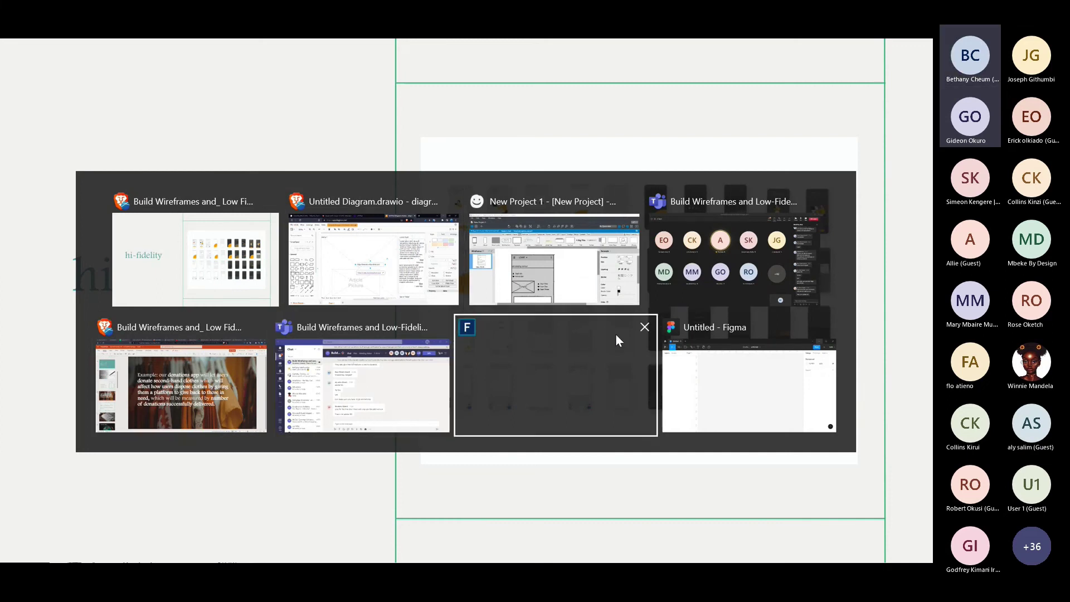
click(645, 327)
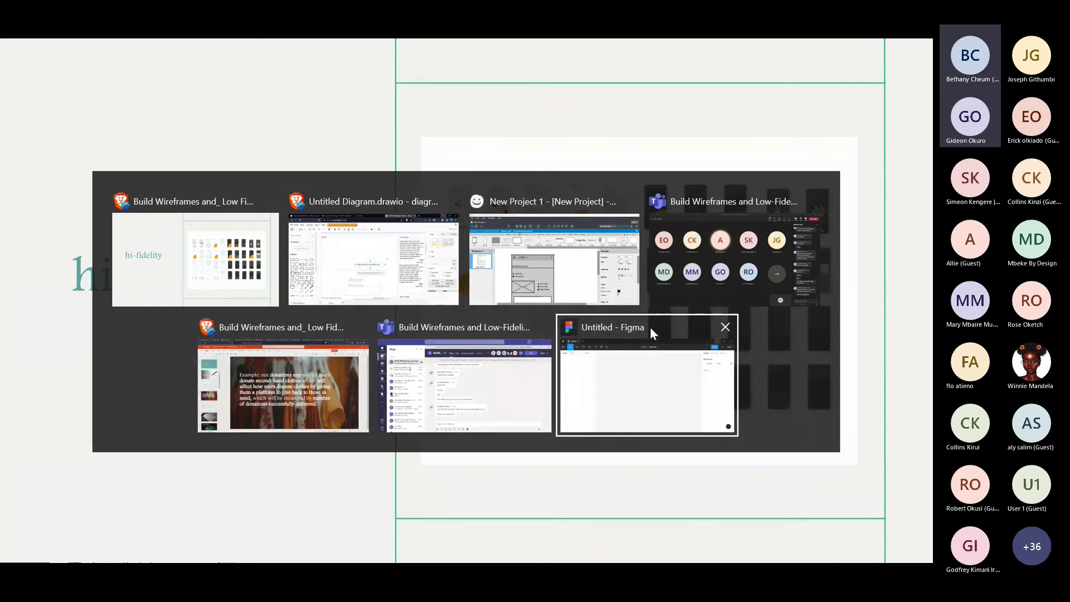
click(650, 329)
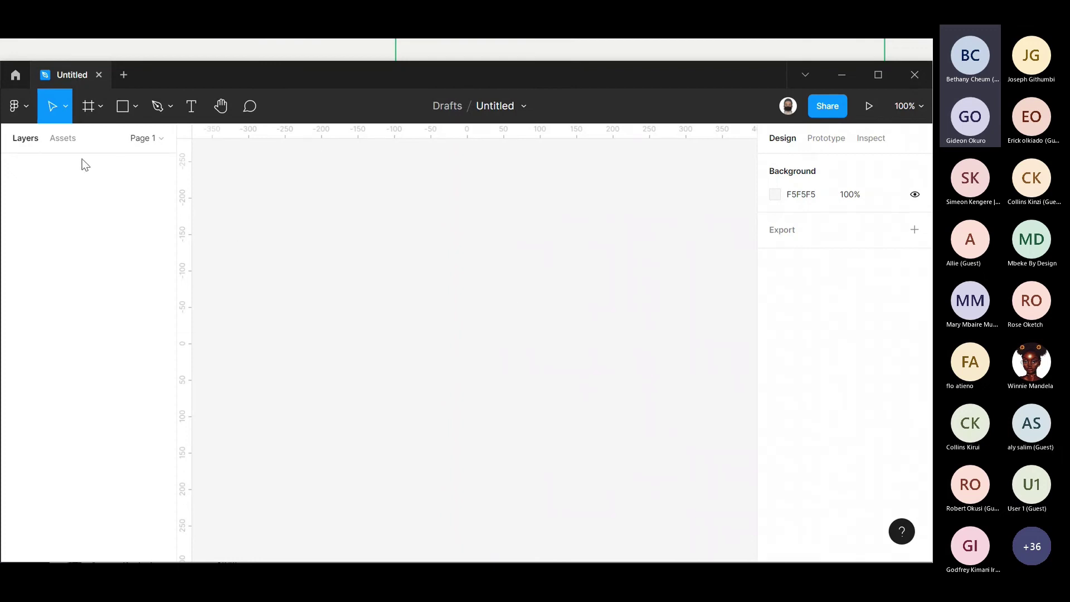
click(99, 75)
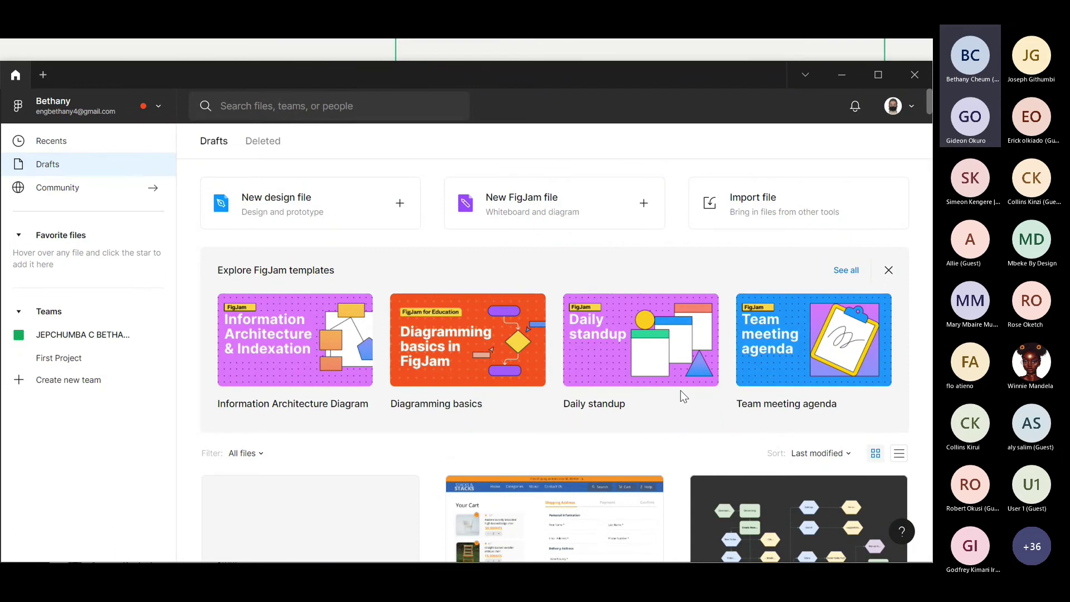
- Filter the full FigJam template gallery to Research & design and browse templates like Empathy map and KWL Chart
click(846, 271)
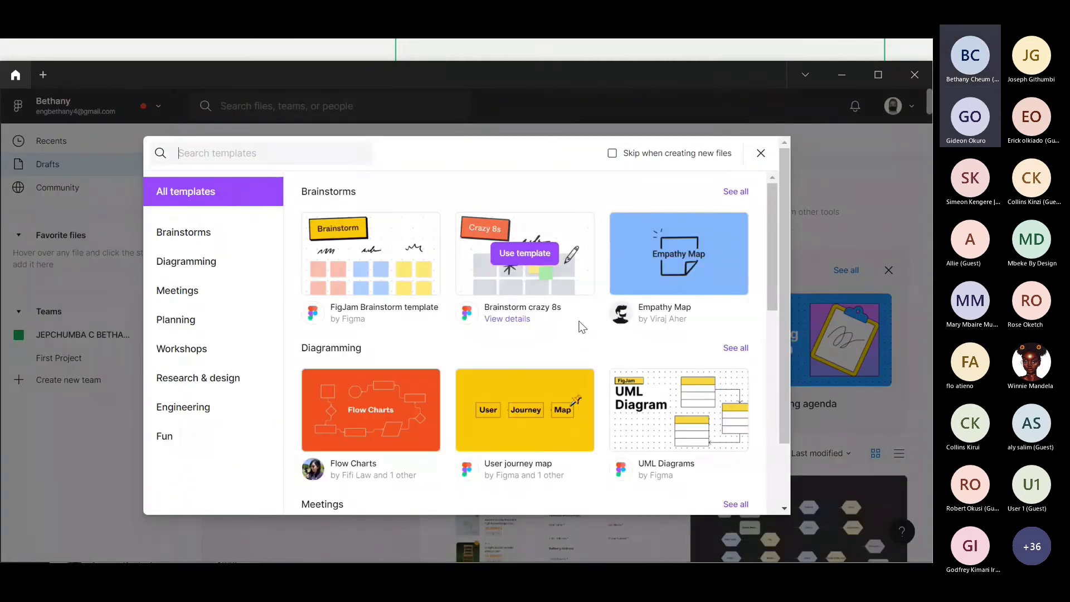
scroll(581, 327, down, 1)
scroll(578, 320, down, 5)
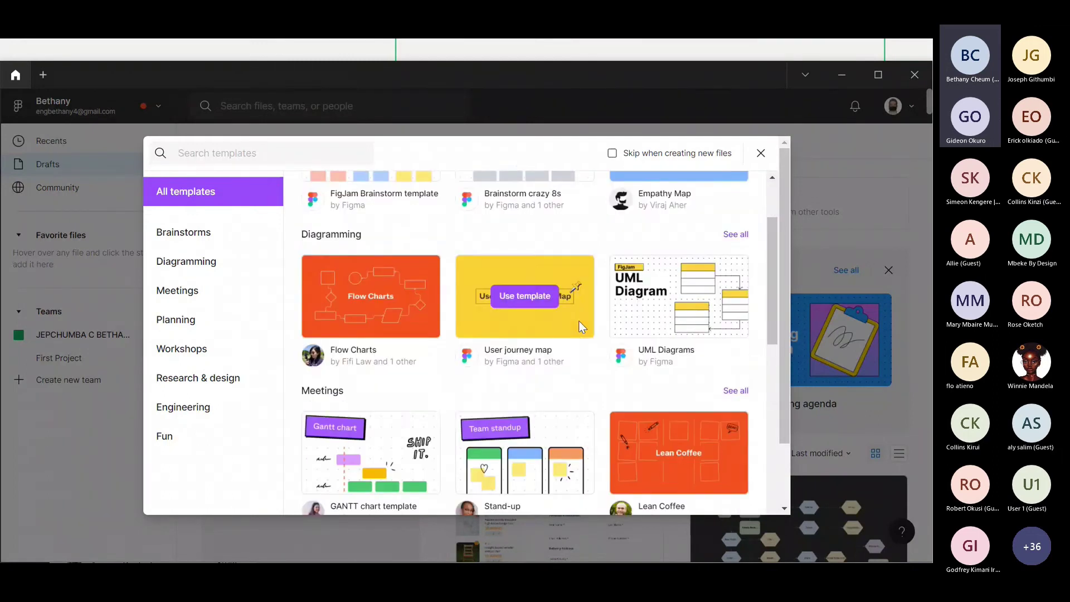
click(162, 378)
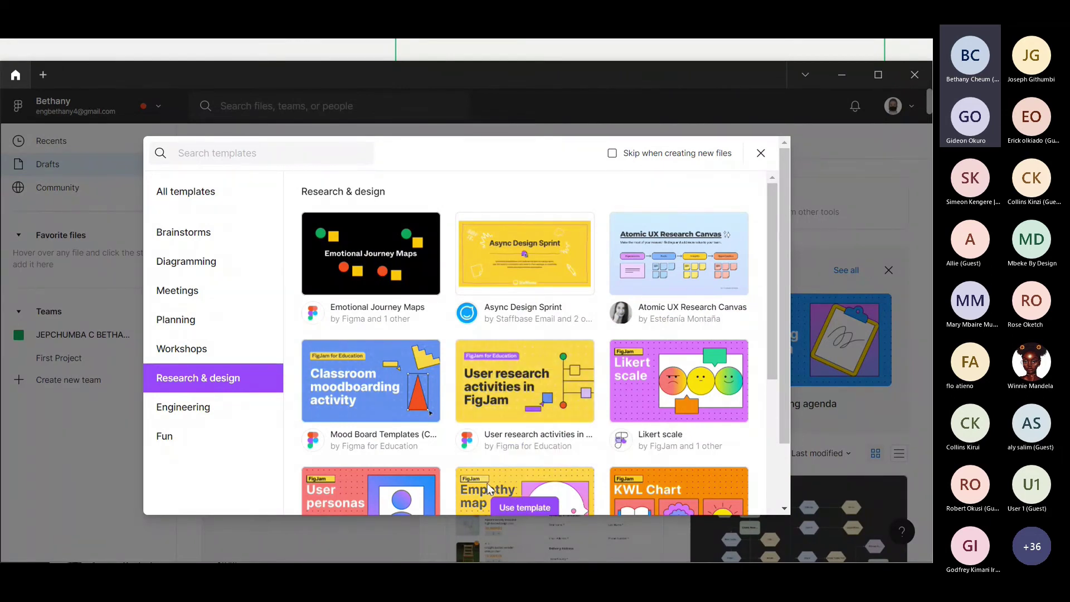
scroll(530, 406, down, 2)
scroll(530, 406, down, 2)
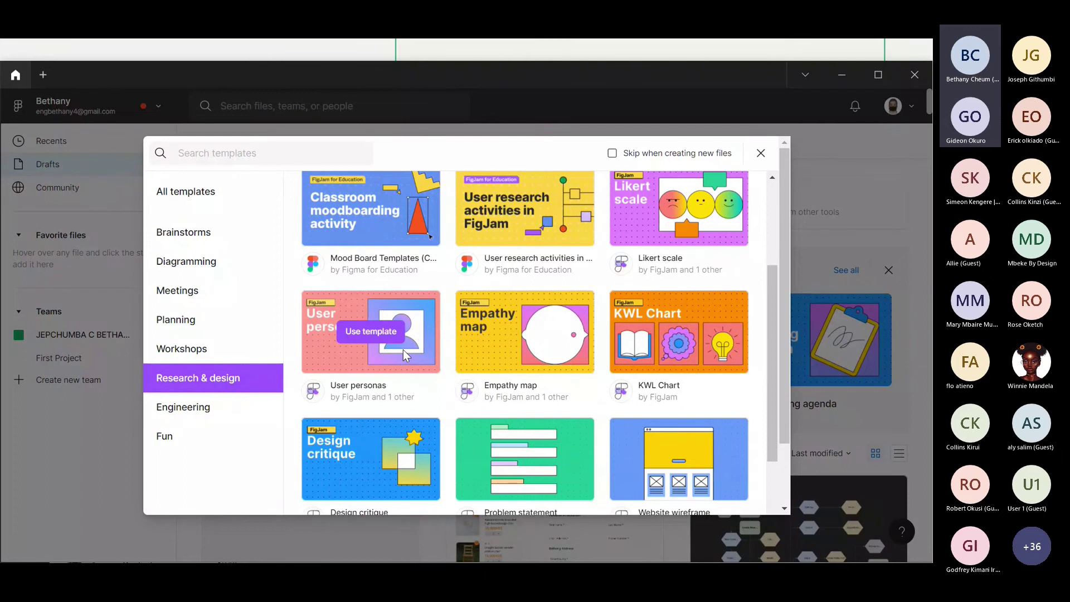
scroll(437, 346, down, 4)
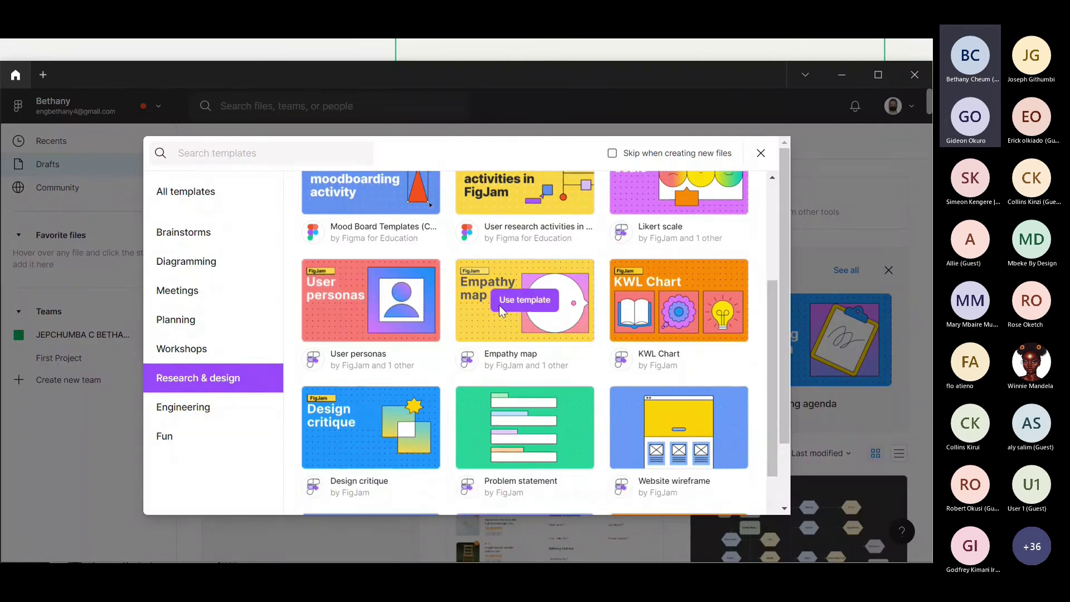
scroll(528, 400, down, 2)
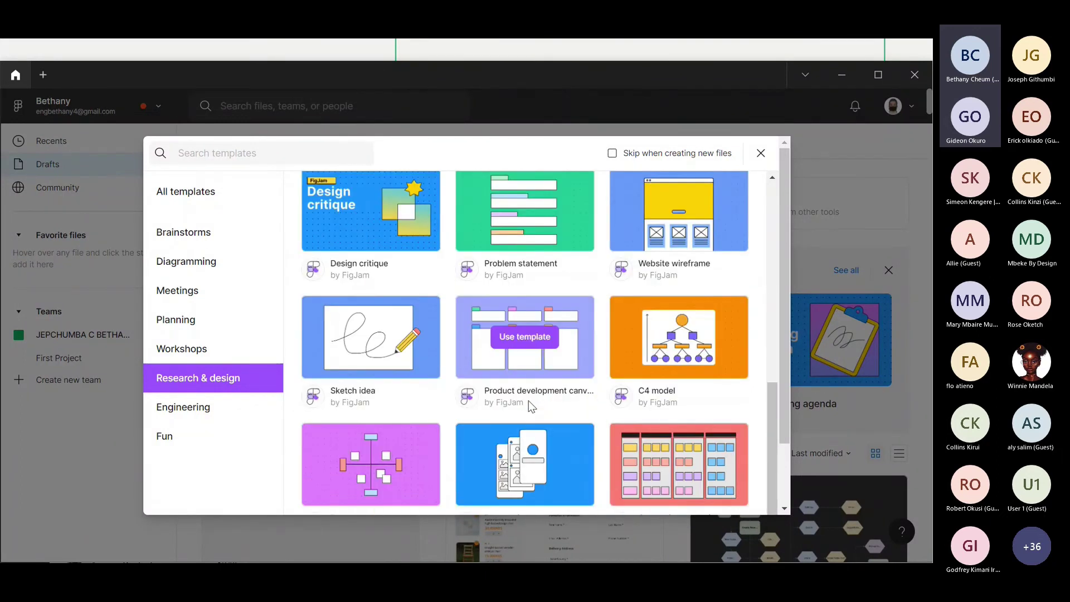
scroll(528, 400, down, 2)
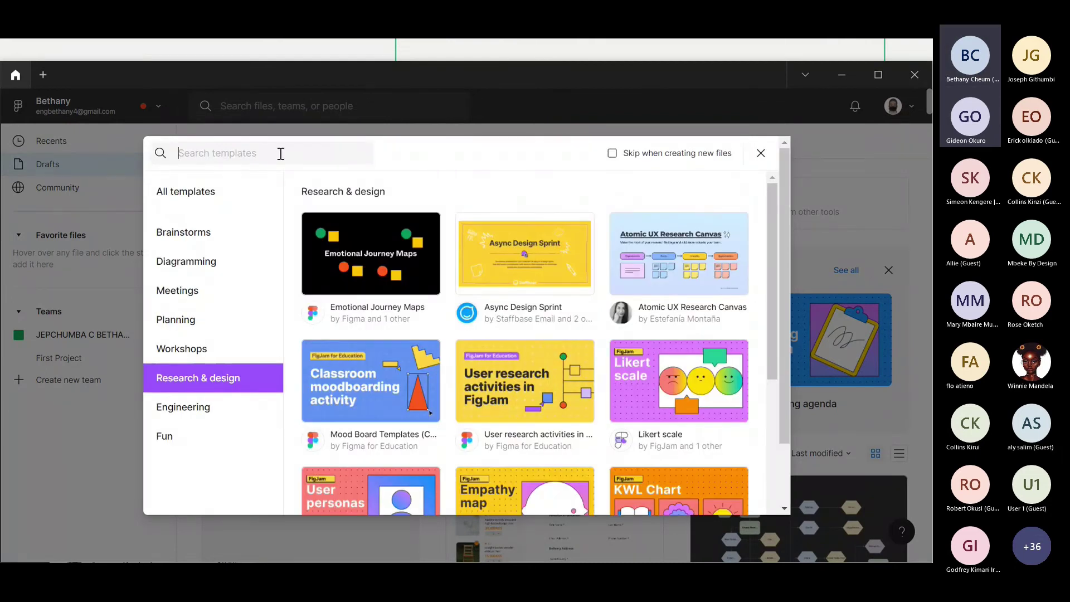
text(user flo)
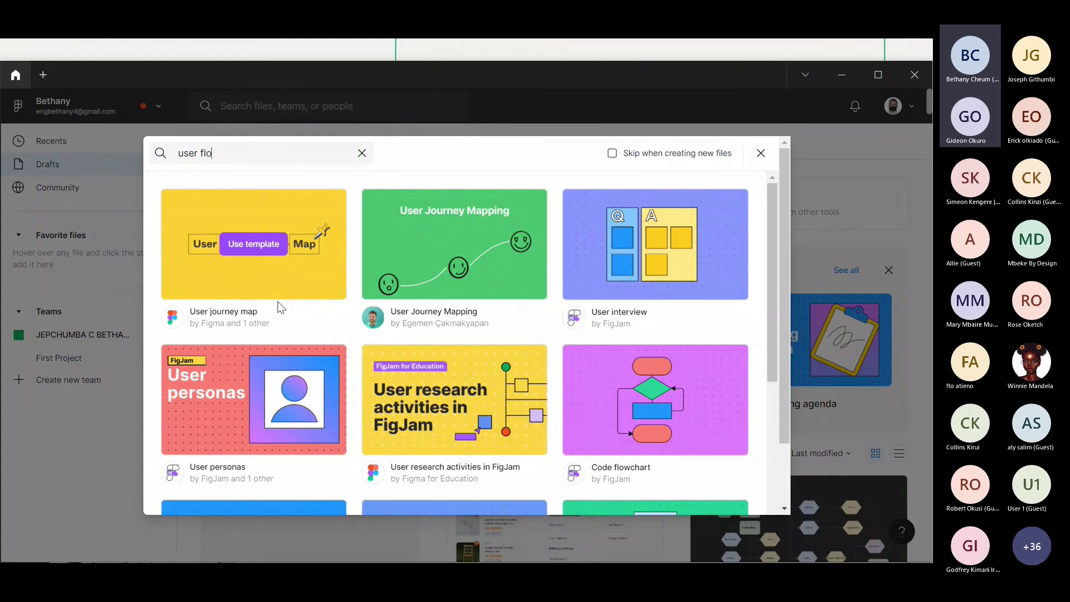
scroll(278, 302, down, 4)
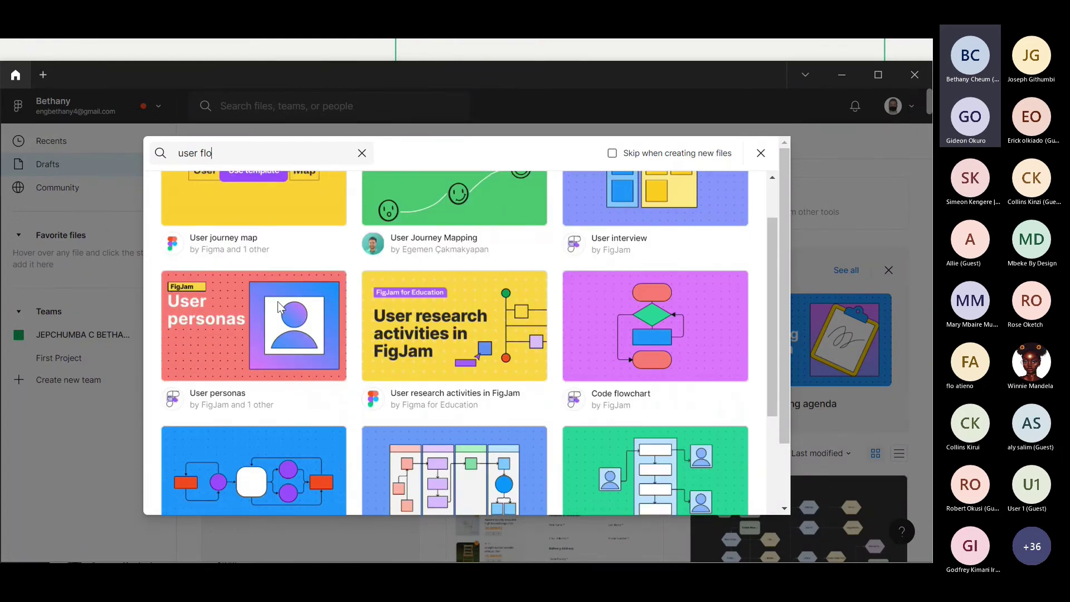
scroll(454, 360, down, 2)
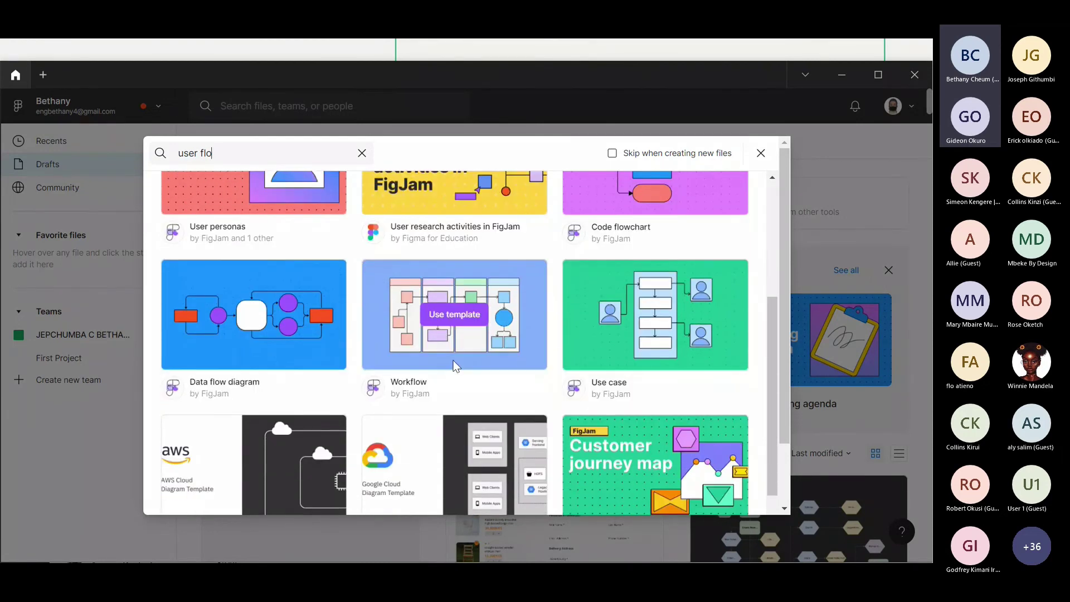
mouse_move(655, 325)
scroll(593, 334, down, 4)
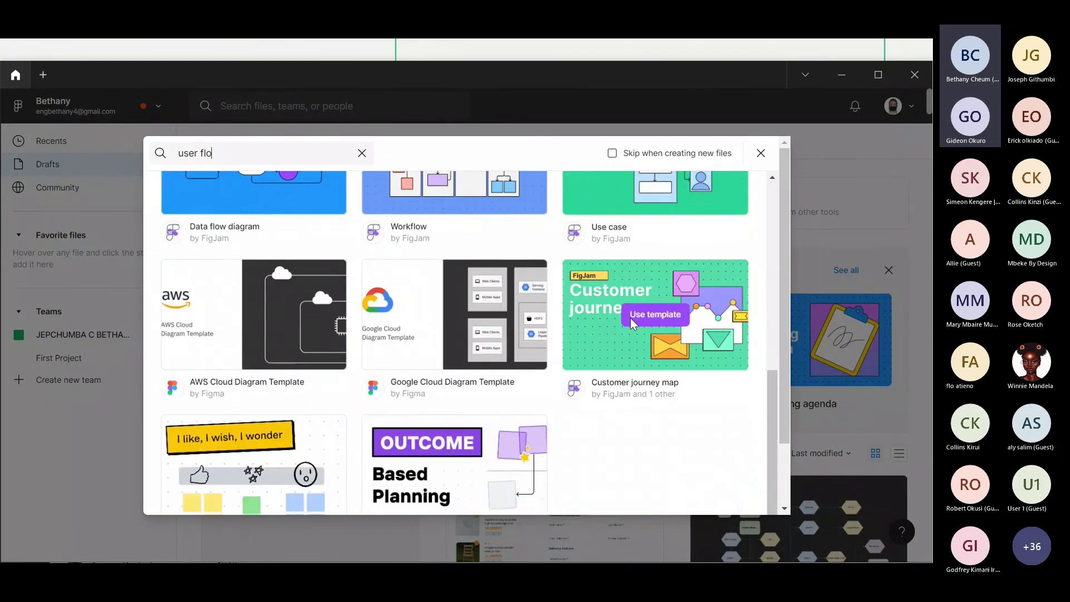
scroll(557, 366, up, 8)
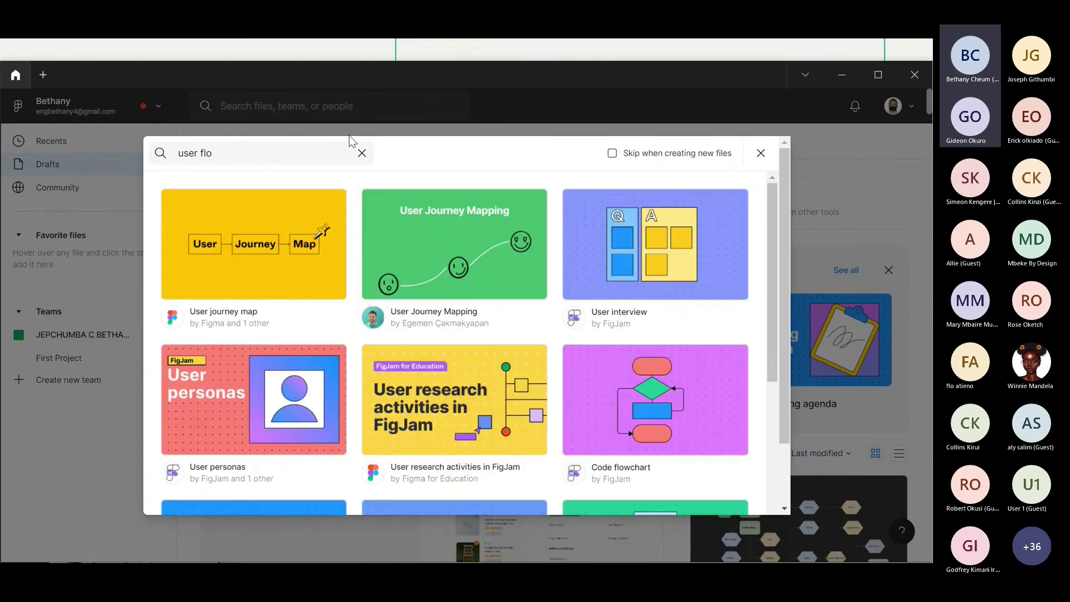
click(362, 153)
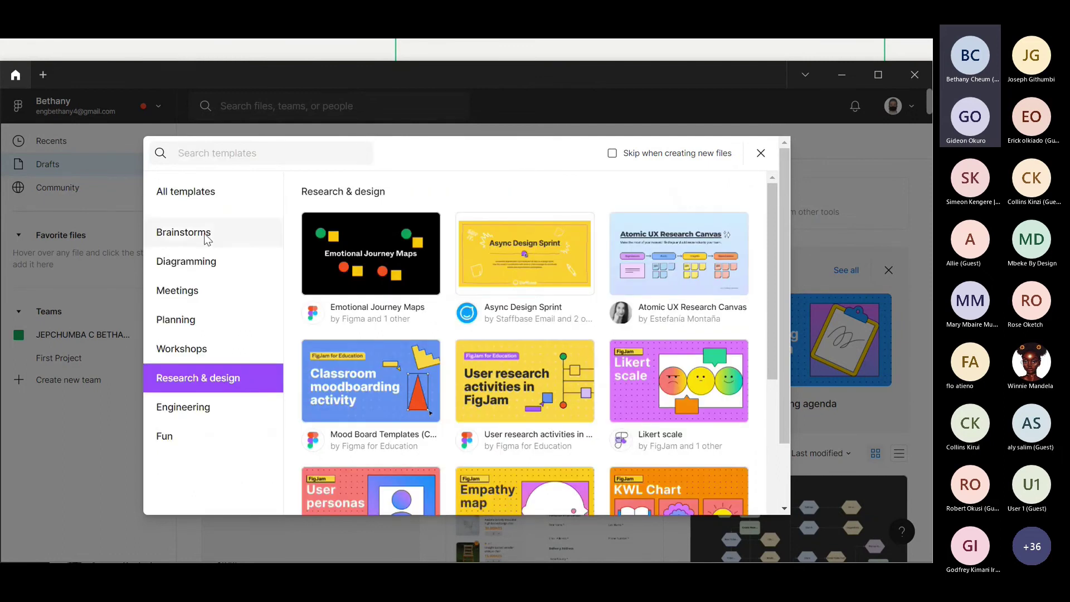
click(209, 234)
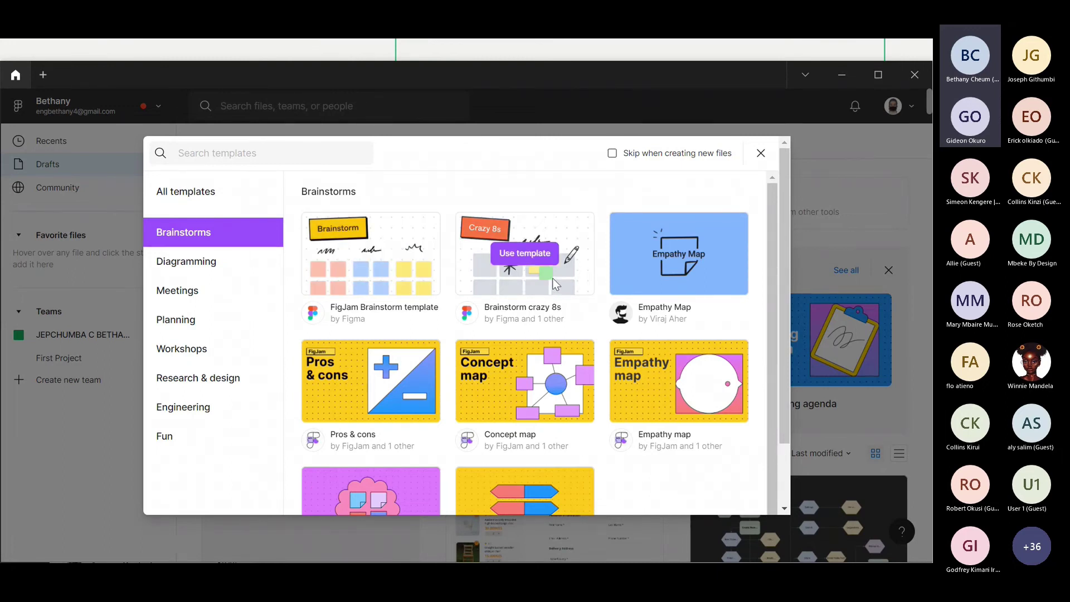
scroll(560, 341, down, 1)
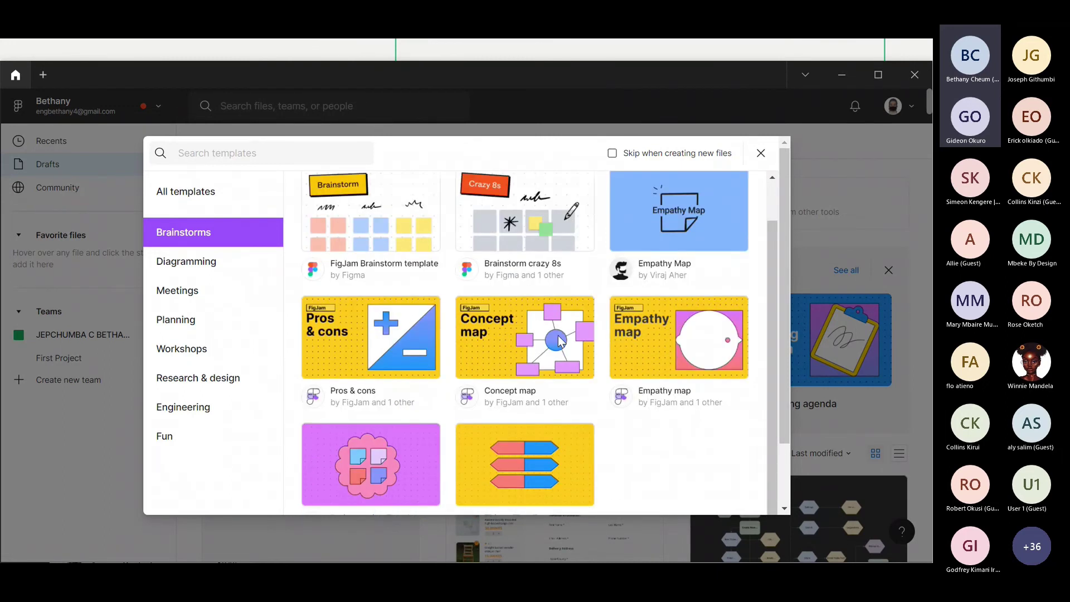
scroll(560, 341, down, 2)
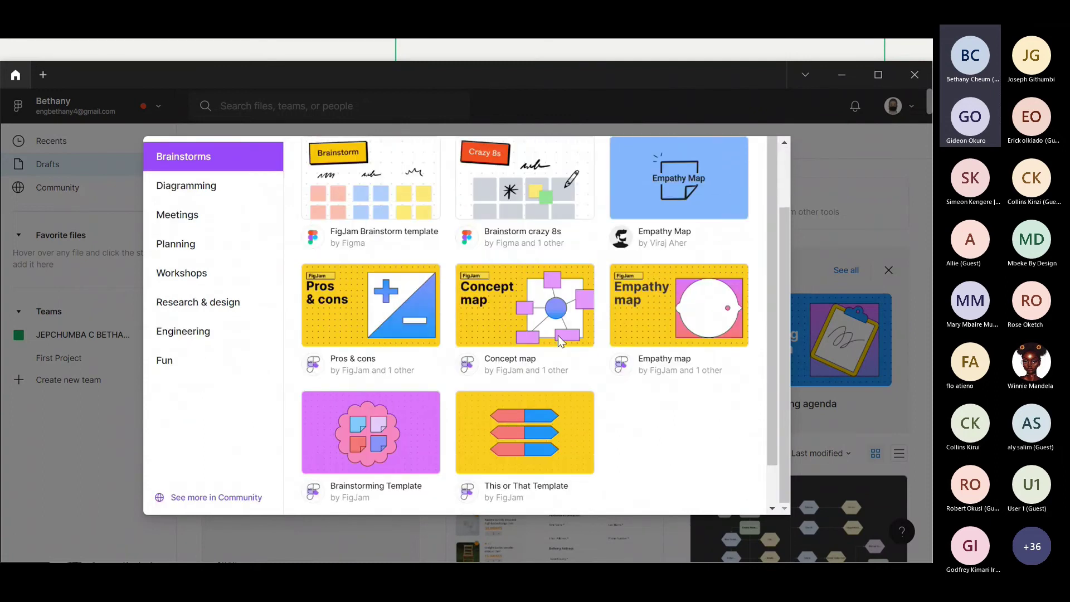
mouse_move(560, 341)
scroll(560, 341, up, 2)
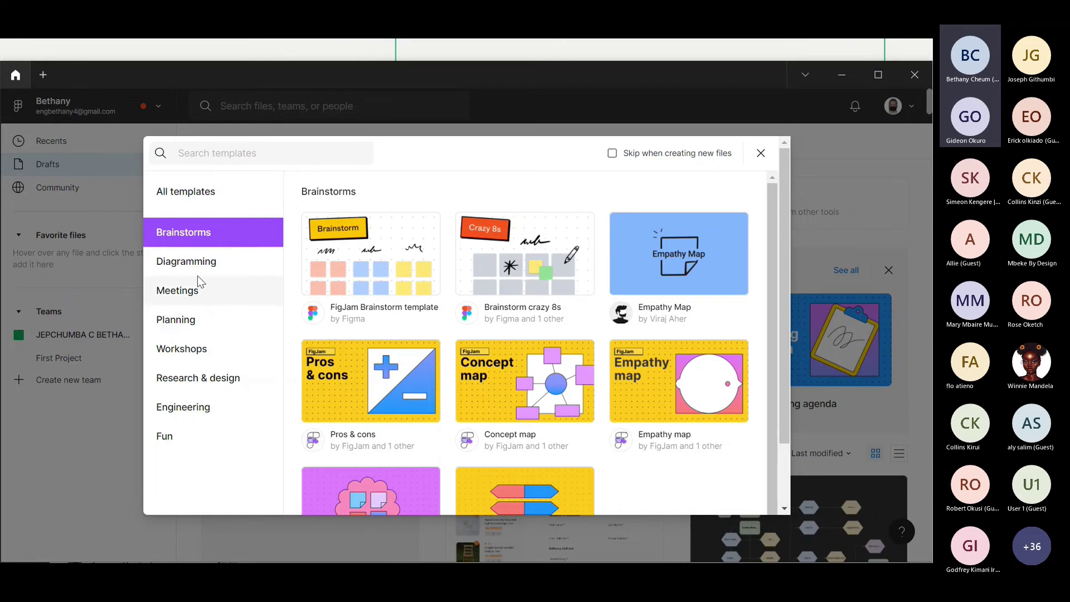
click(215, 191)
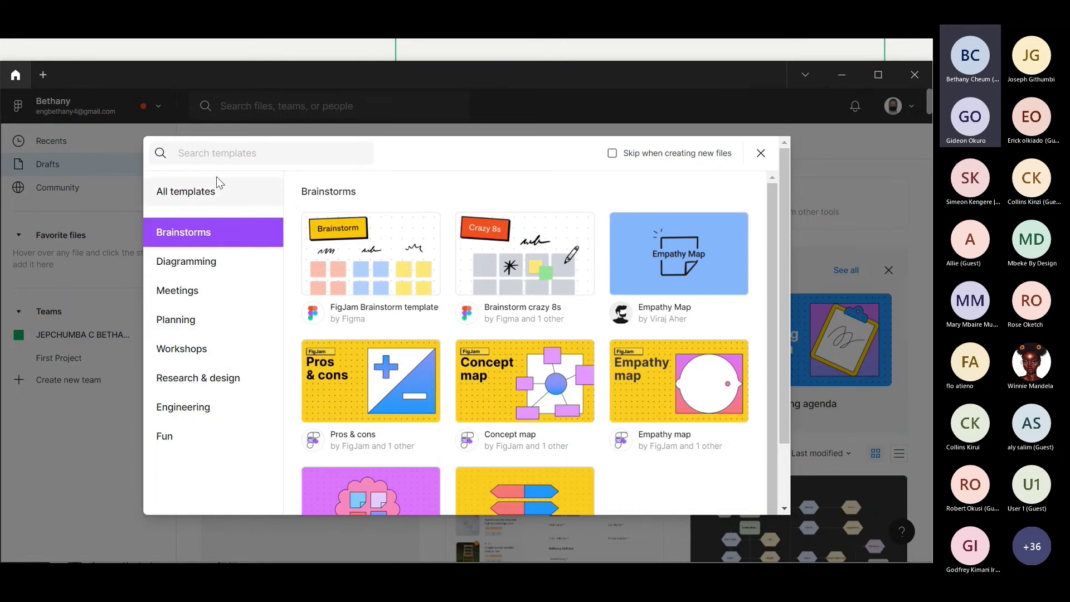
scroll(610, 490, down, 15)
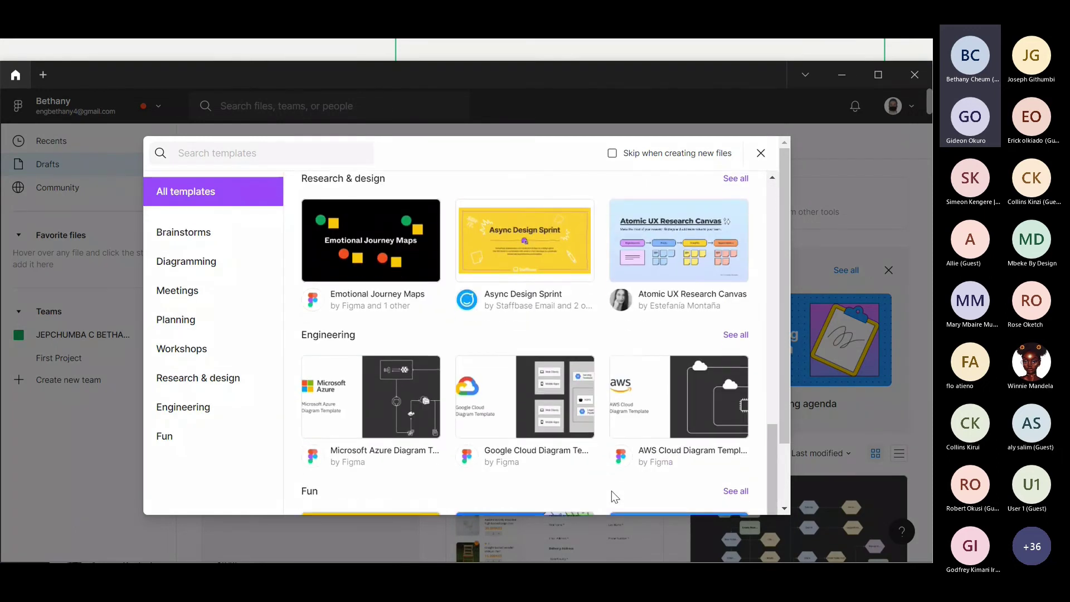
scroll(611, 490, down, 2)
scroll(611, 491, up, 5)
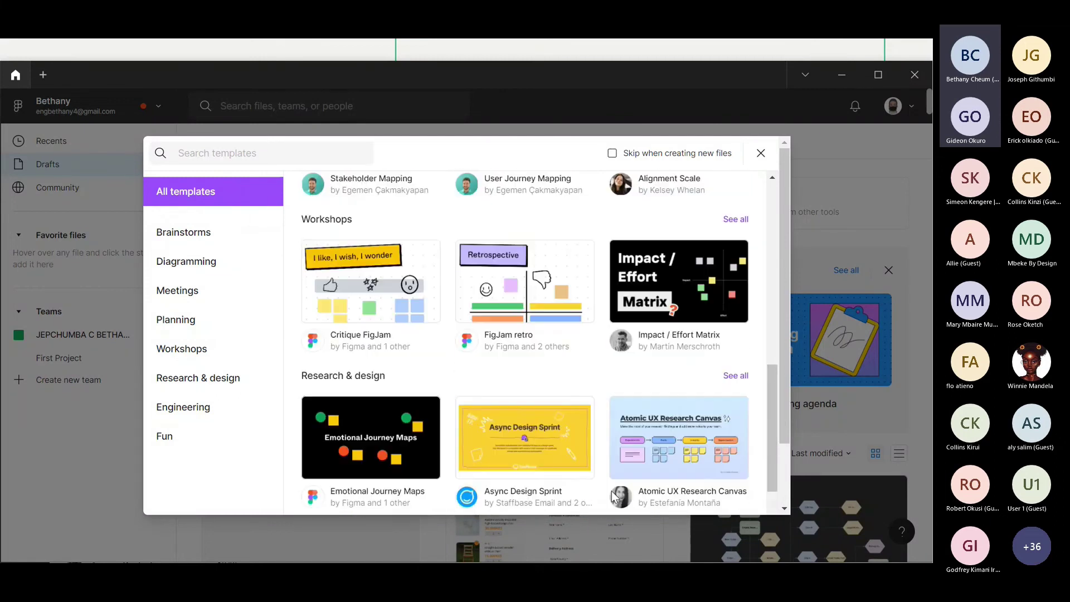
scroll(611, 490, down, 8)
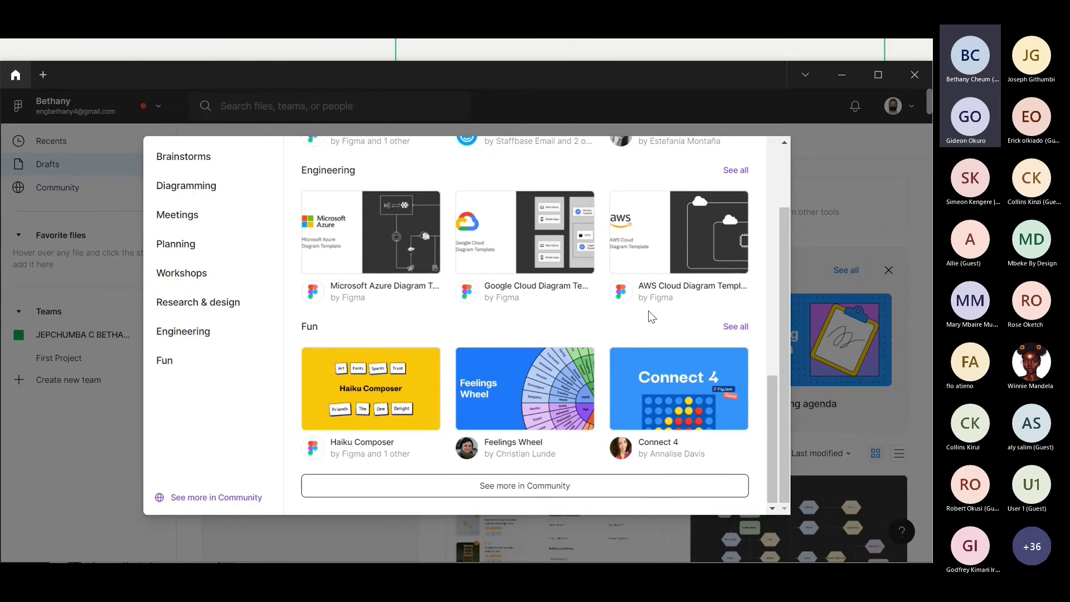
scroll(698, 444, up, 5)
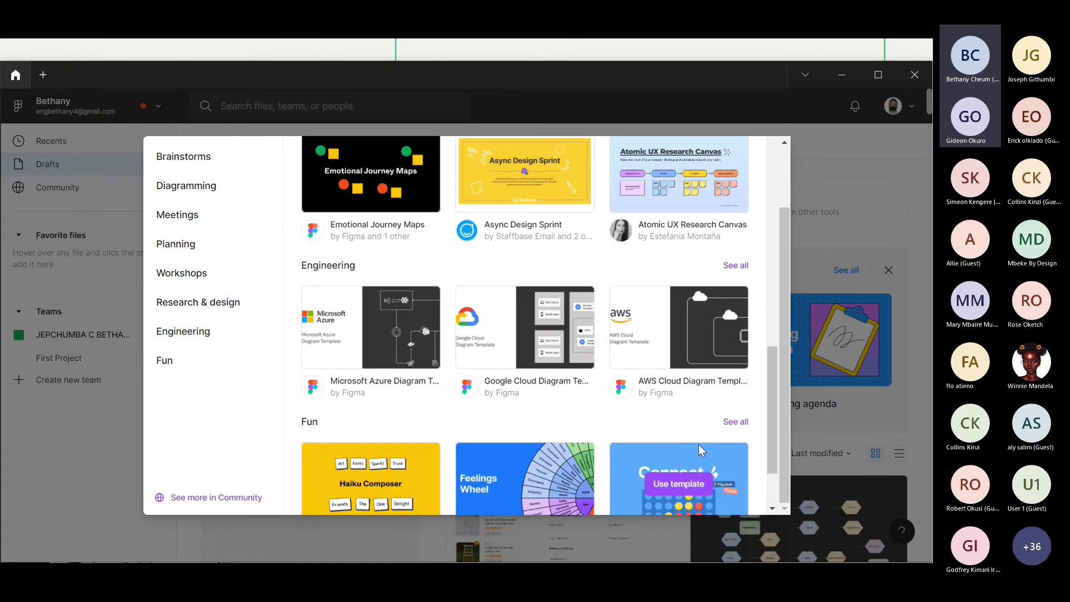
scroll(698, 444, up, 10)
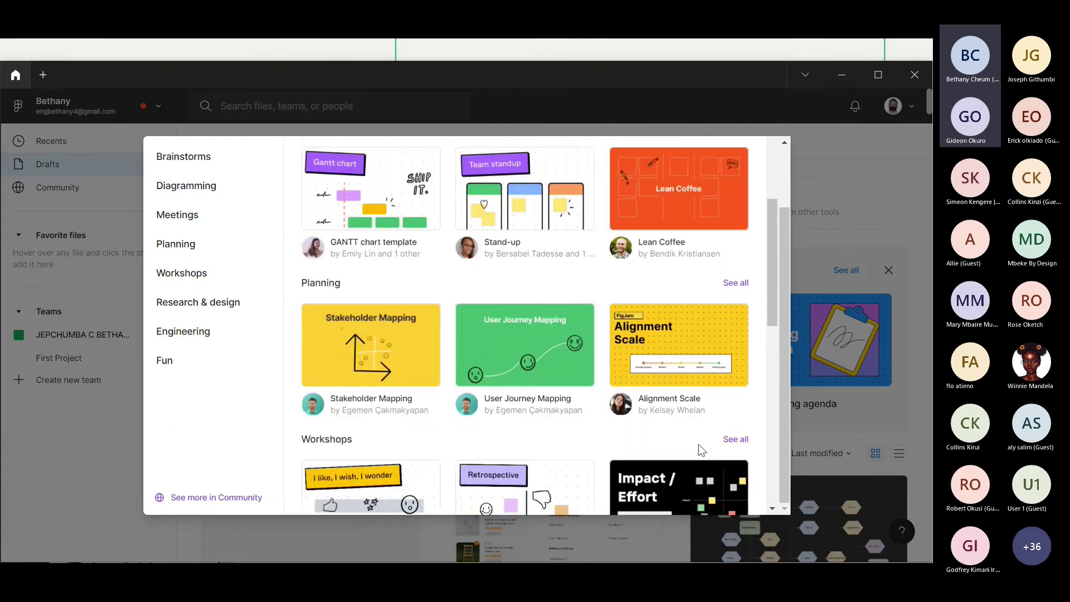
scroll(698, 444, up, 2)
scroll(698, 443, down, 2)
scroll(698, 444, up, 4)
click(286, 153)
- Search the templates for 'wirefr', then close the gallery and minimise Figma
text(wirefr)
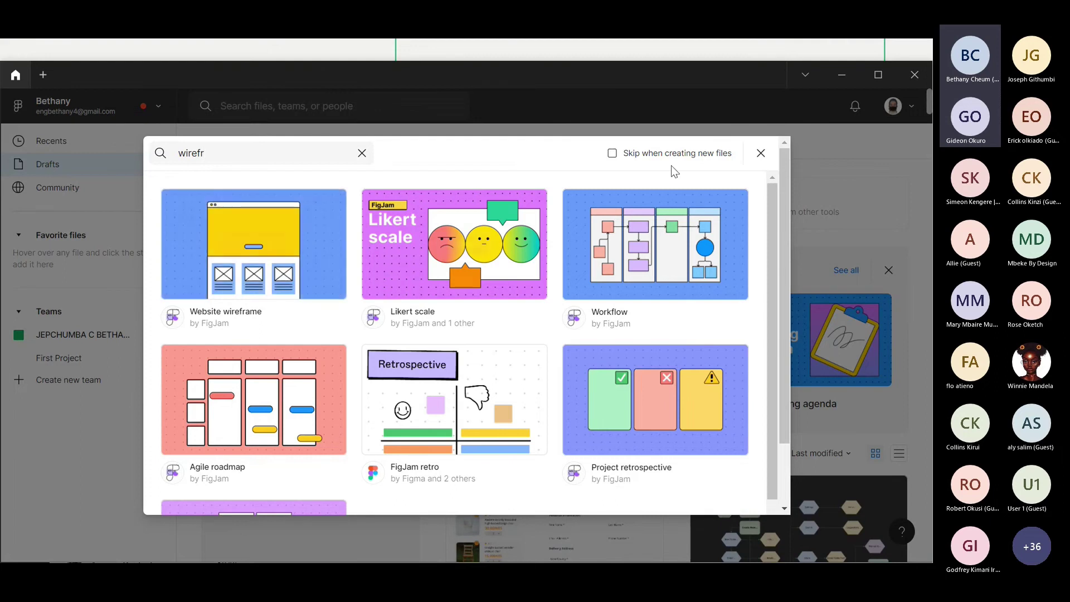
click(760, 154)
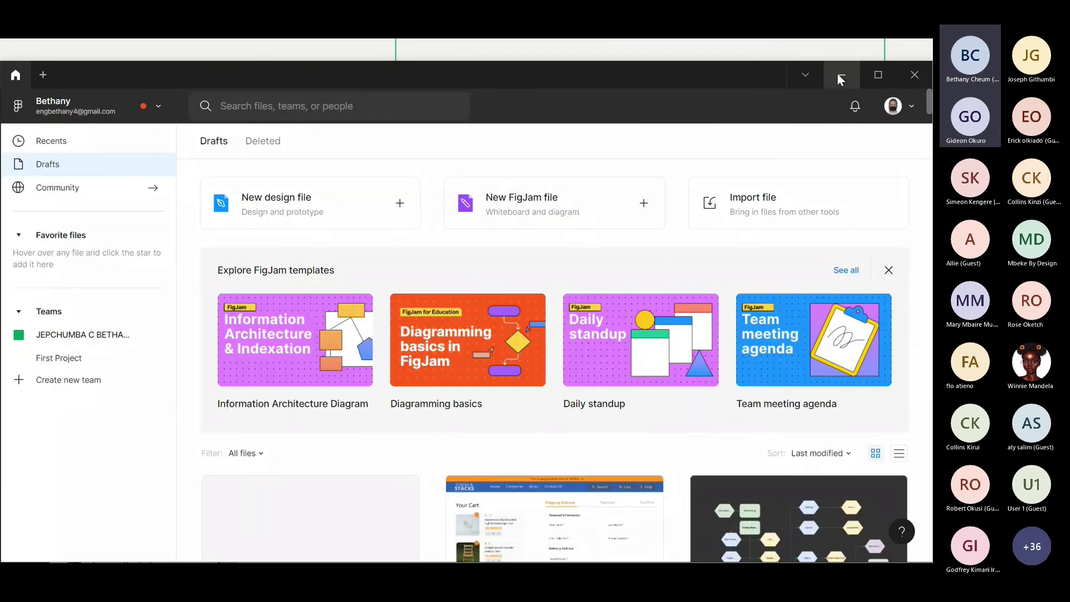
click(839, 74)
- In Brave, load figma.com in place of the unsaved diagrams.net page, leaving the site
key(alt+Tab)
key(alt+Tab)
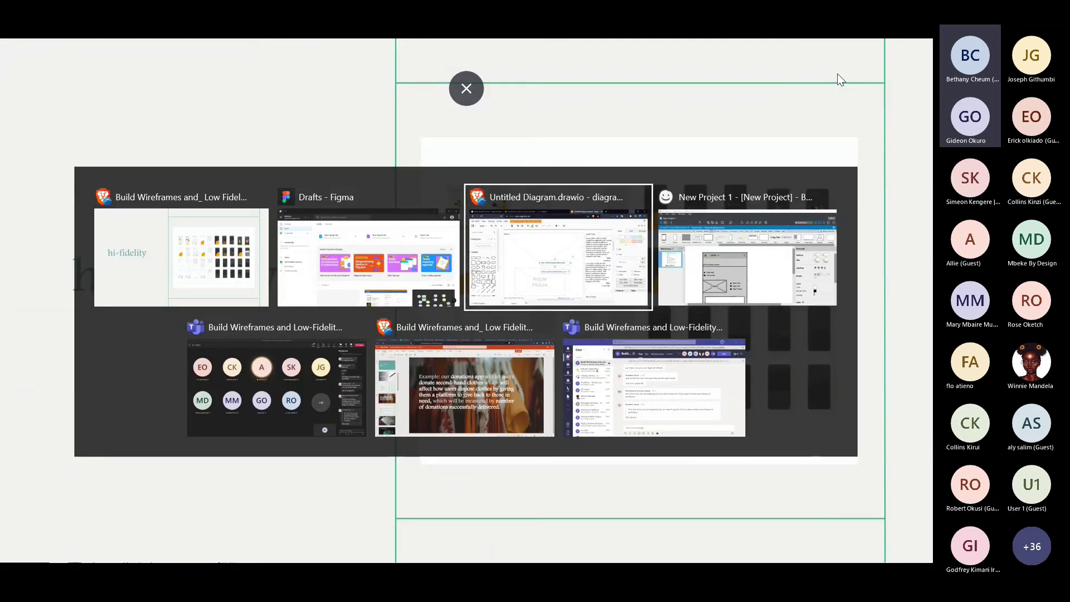
key(alt+Tab)
key(alt+Tab)
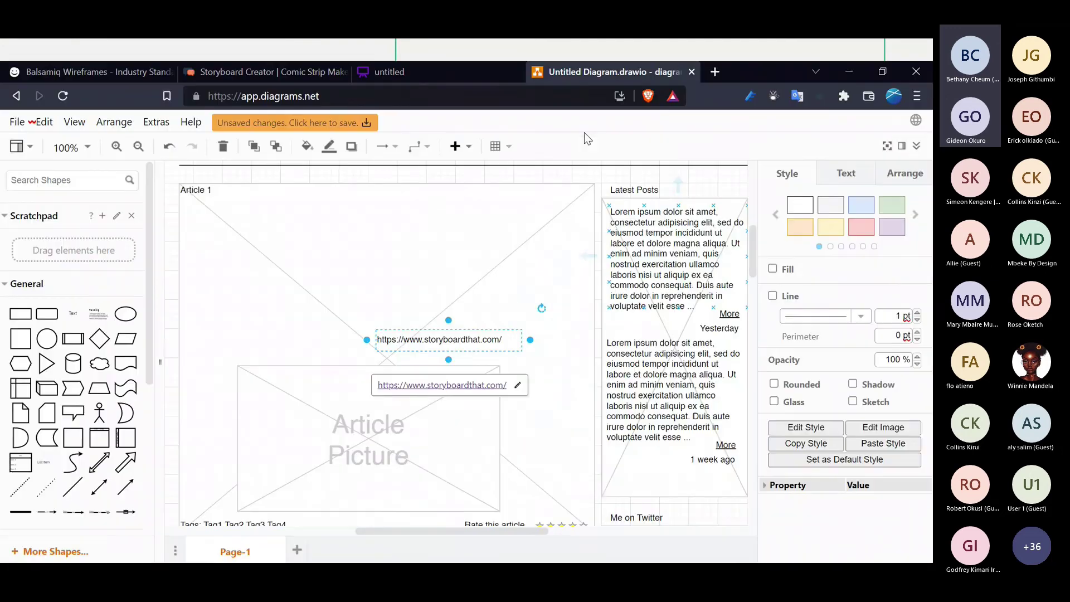
click(437, 101)
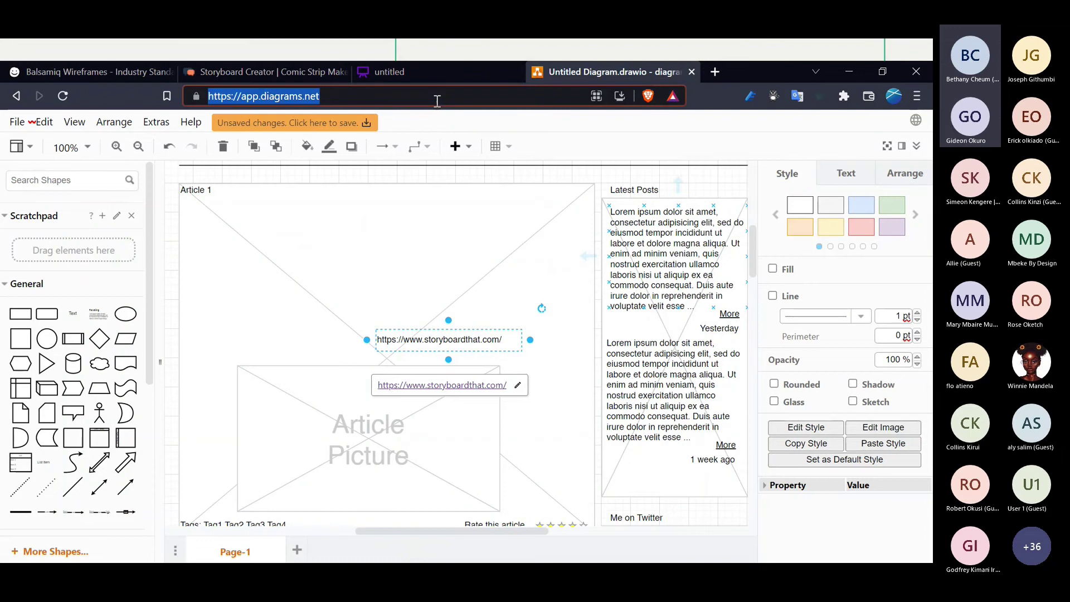
text(figma.com)
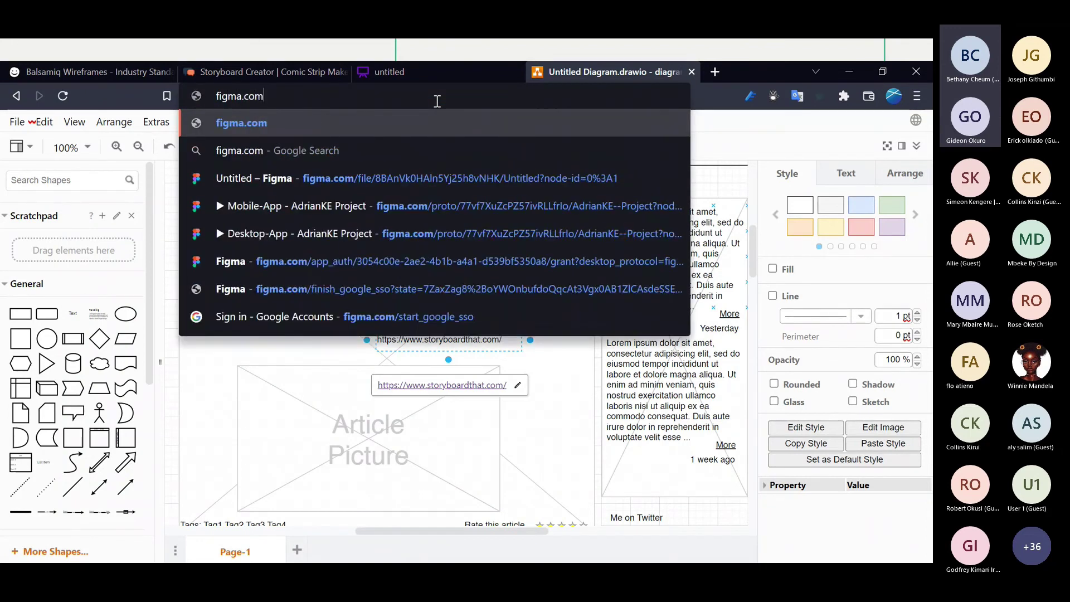
key(Return)
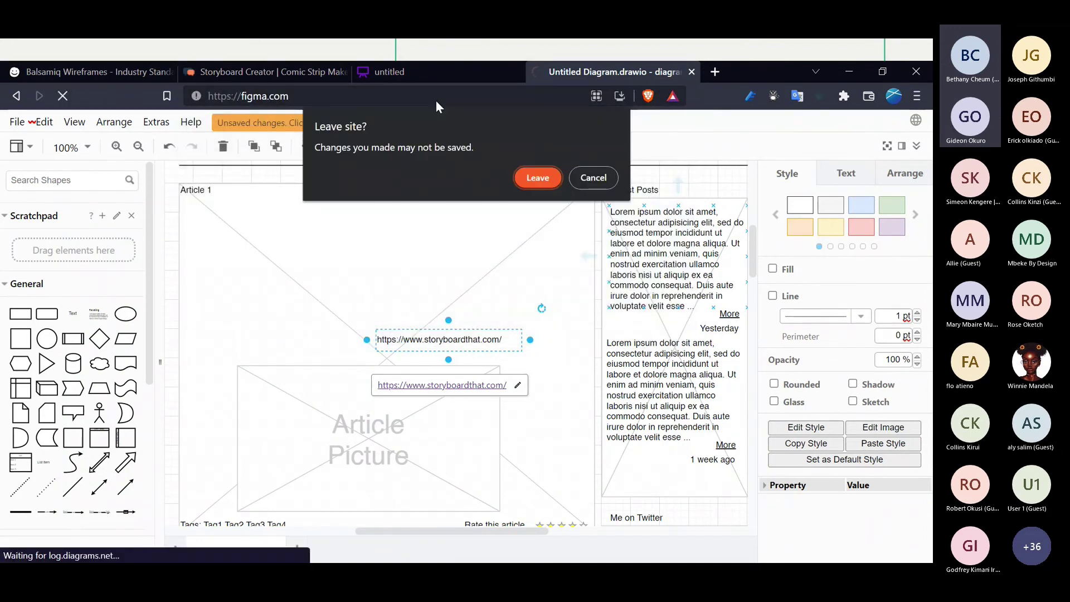
click(546, 176)
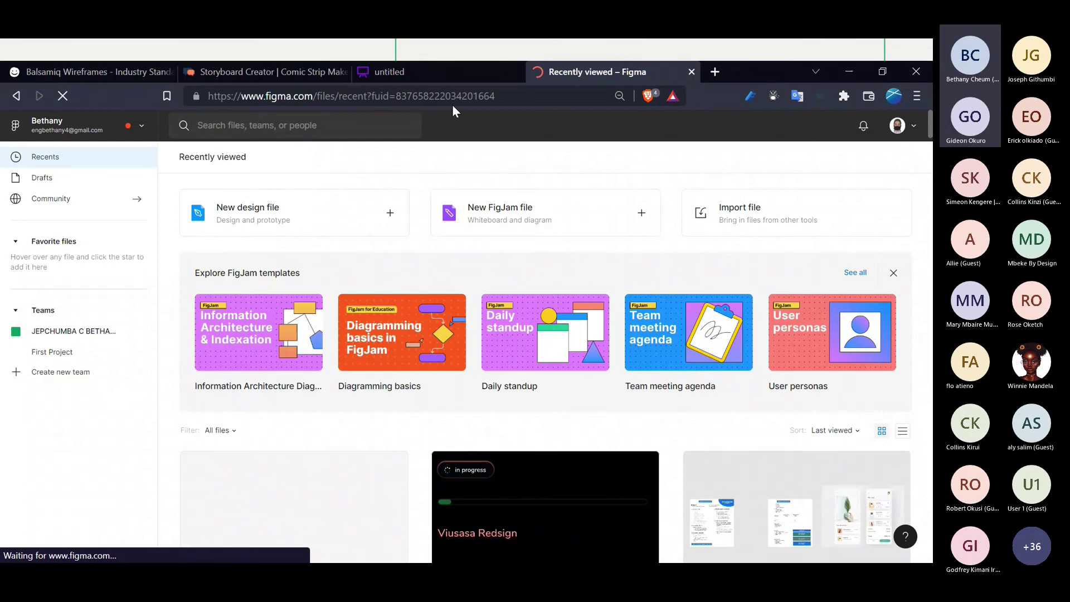
- Return to the Figma desktop app and create a new blank design file
click(851, 71)
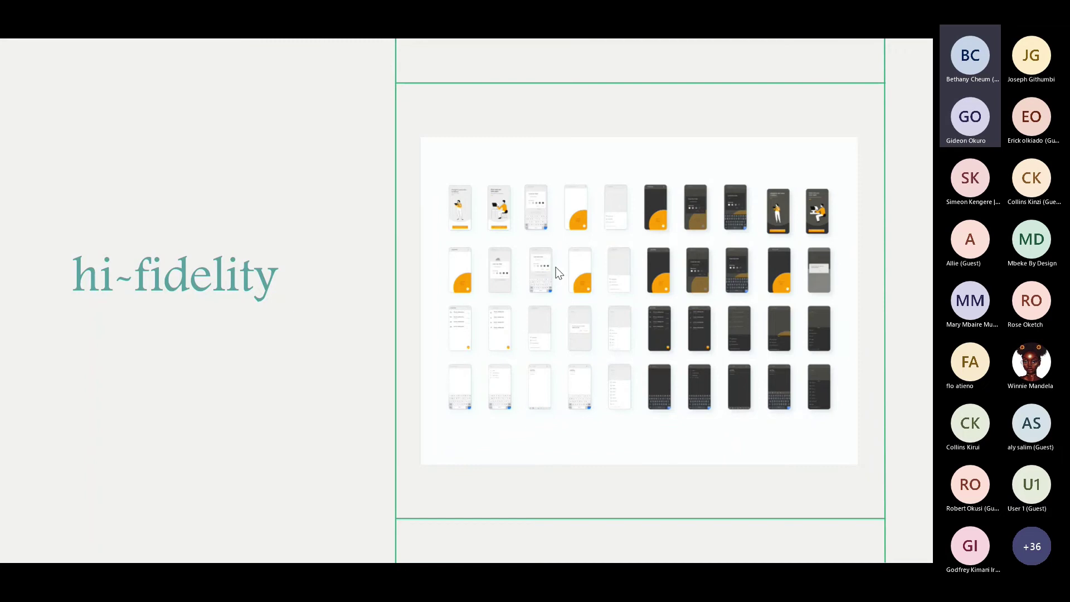
key(alt+Tab)
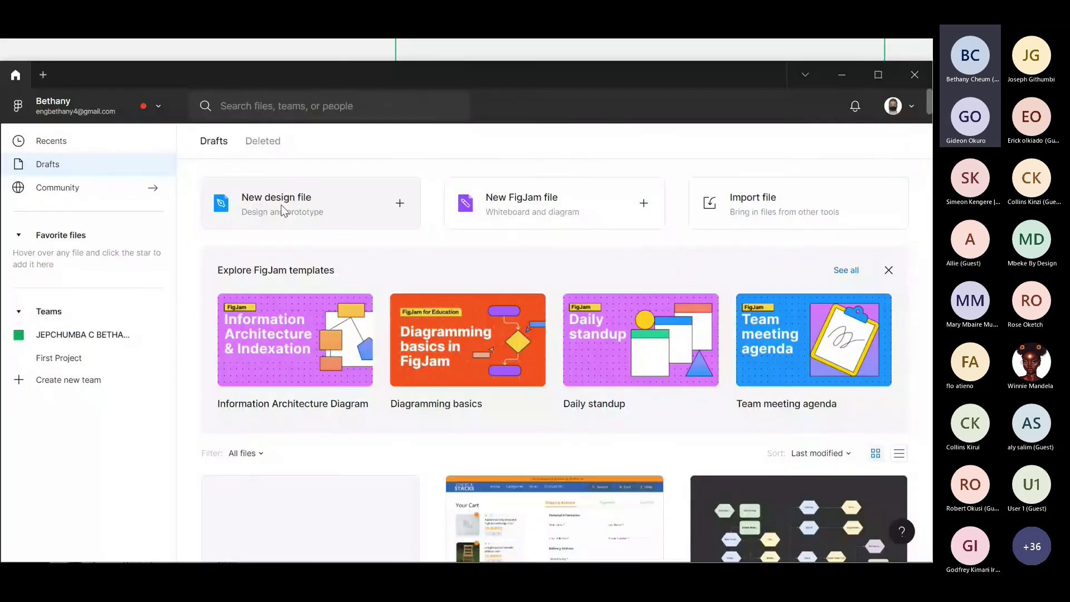
click(281, 205)
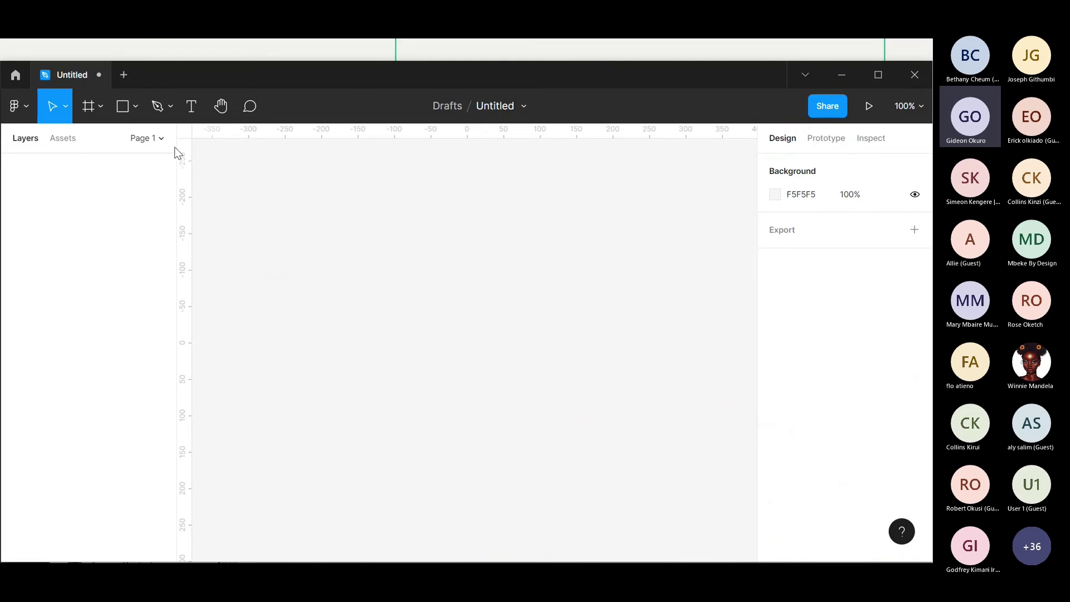
- Add an Android Small phone frame, deleting the Android Large frame added by mistake
click(102, 108)
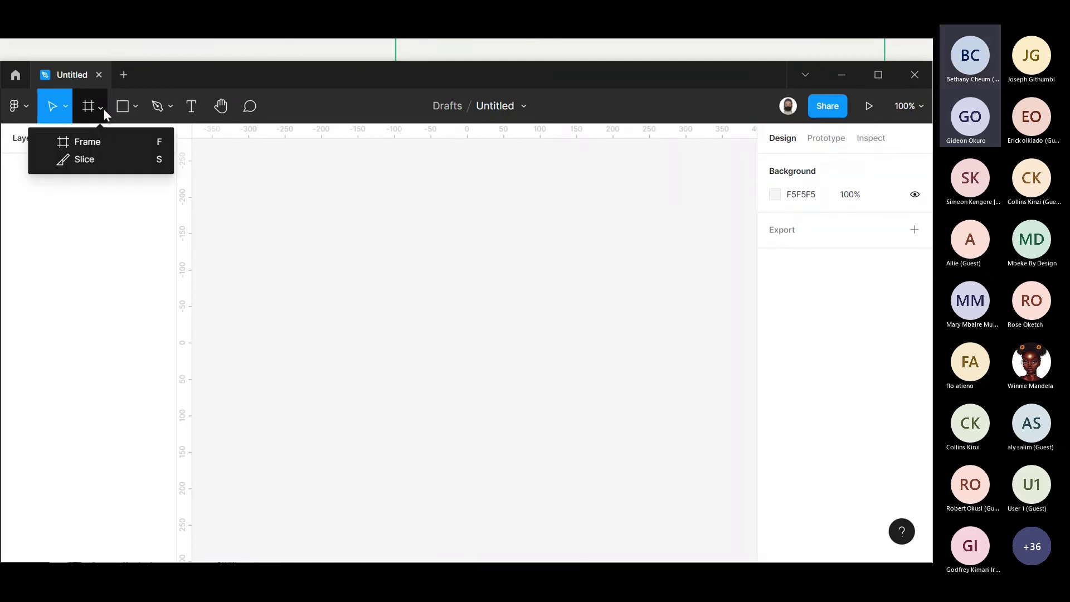
click(92, 141)
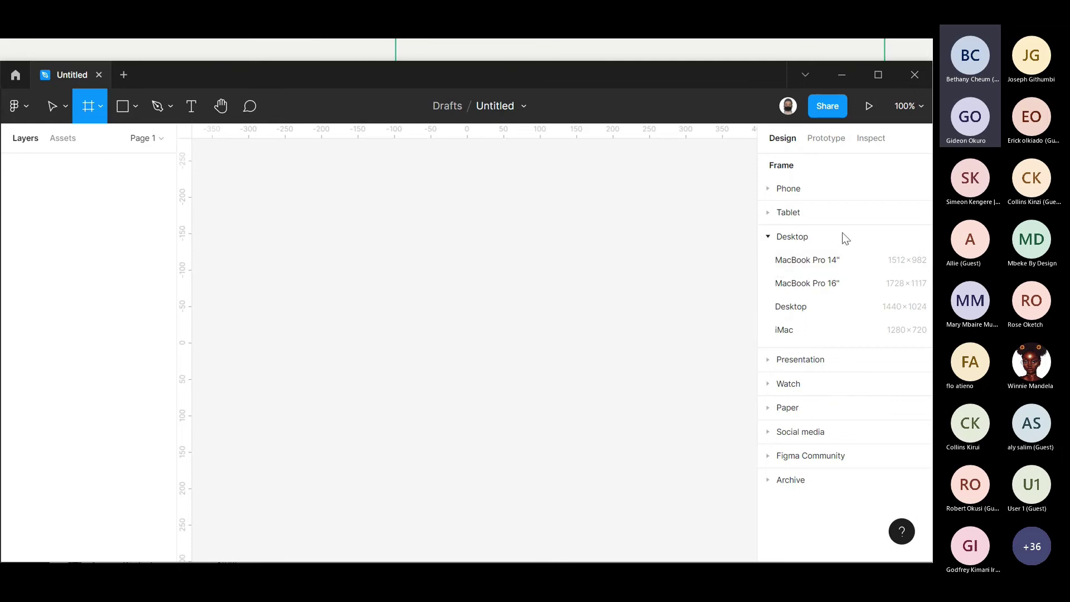
click(797, 192)
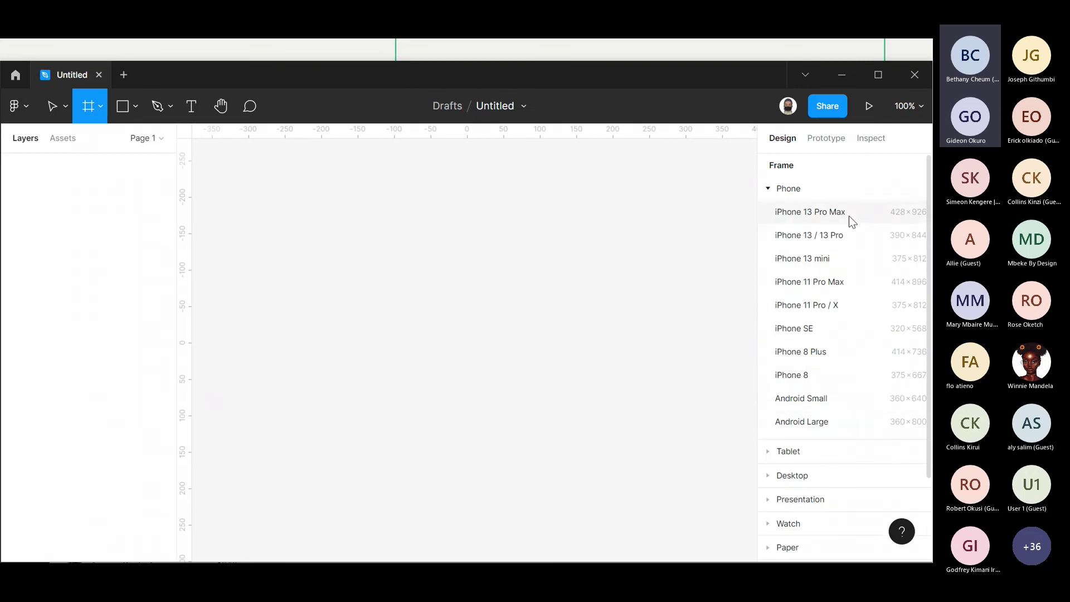
click(818, 422)
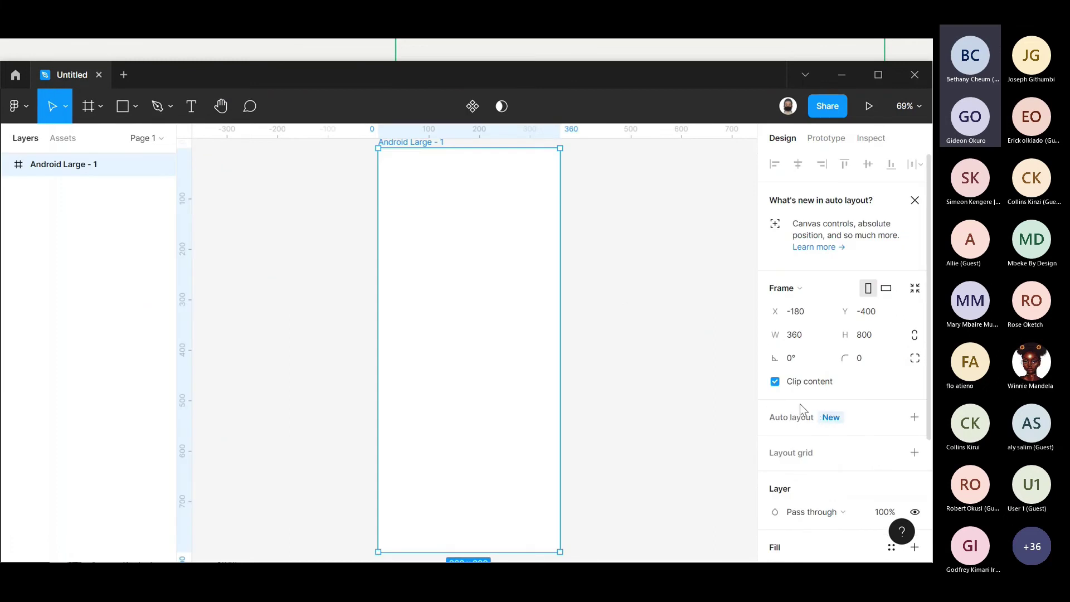
key(Delete)
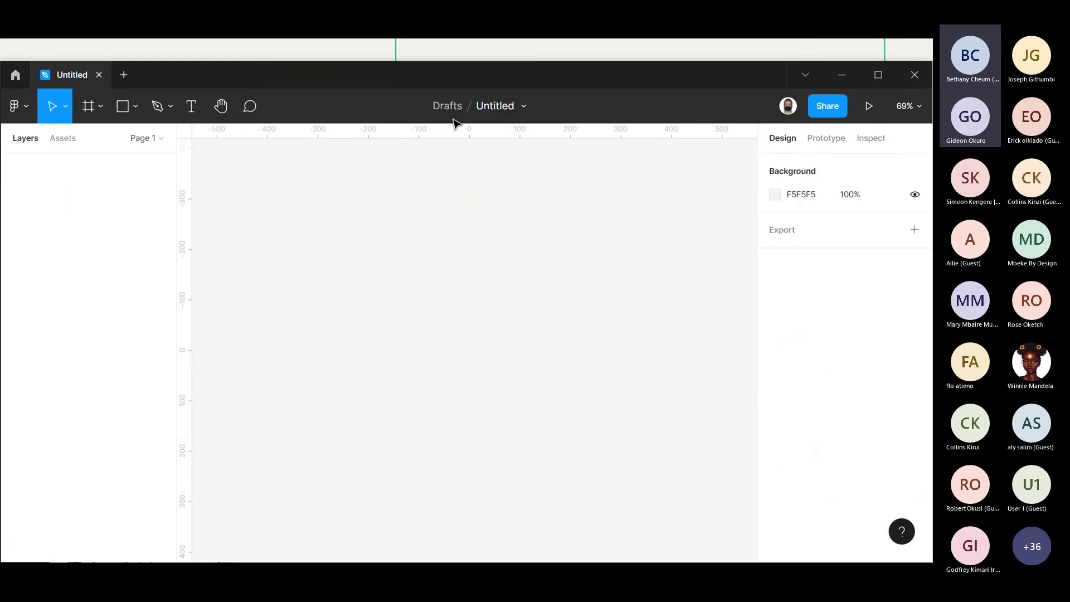
click(89, 107)
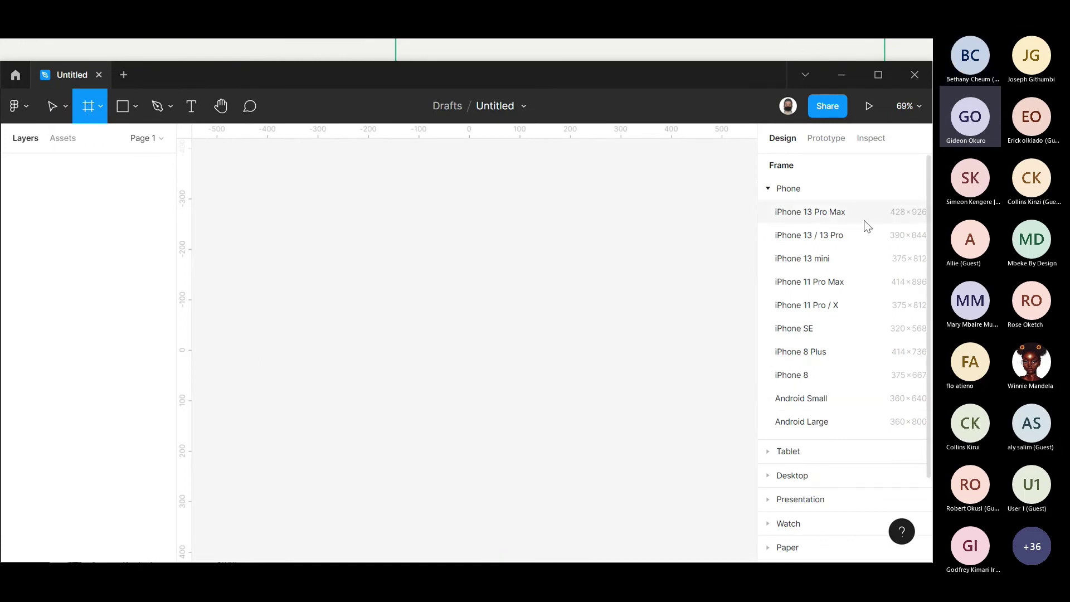
click(834, 406)
click(674, 327)
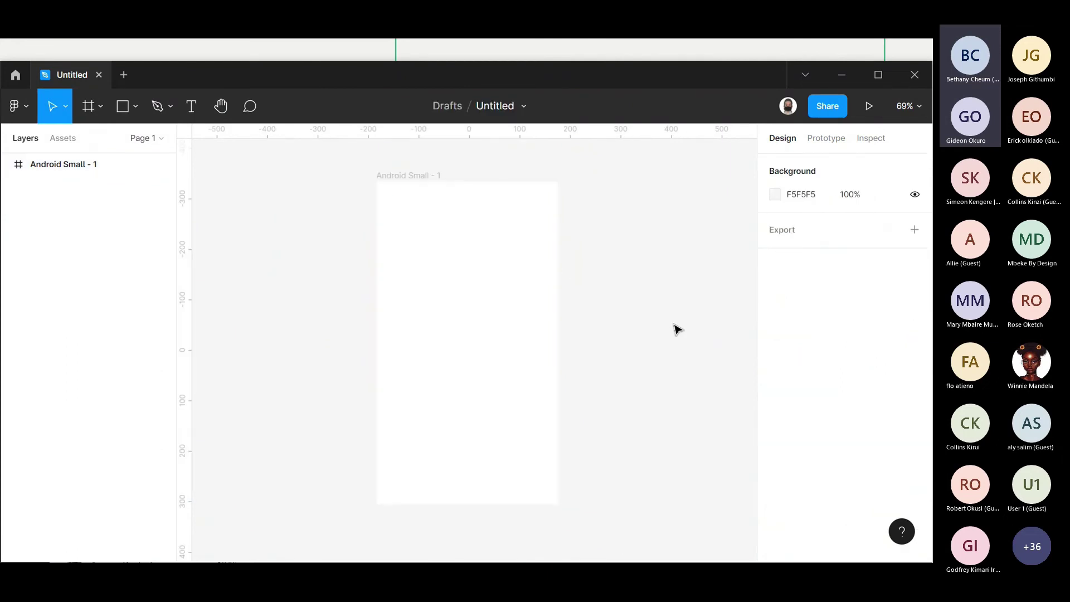
- Draw a grey rectangle header bar across the top of the Android Small frame
click(500, 258)
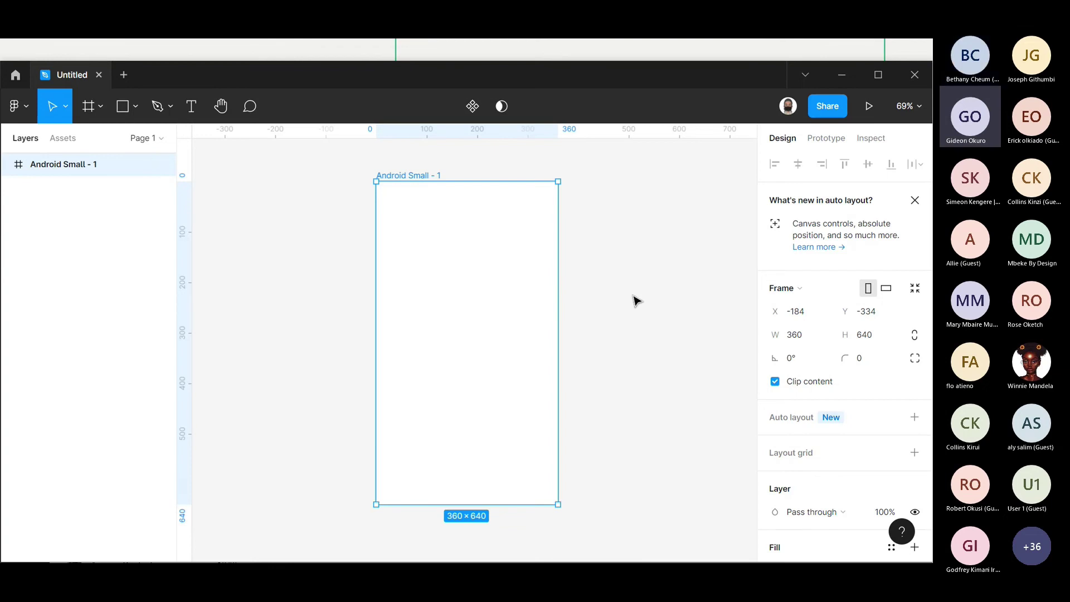
click(214, 193)
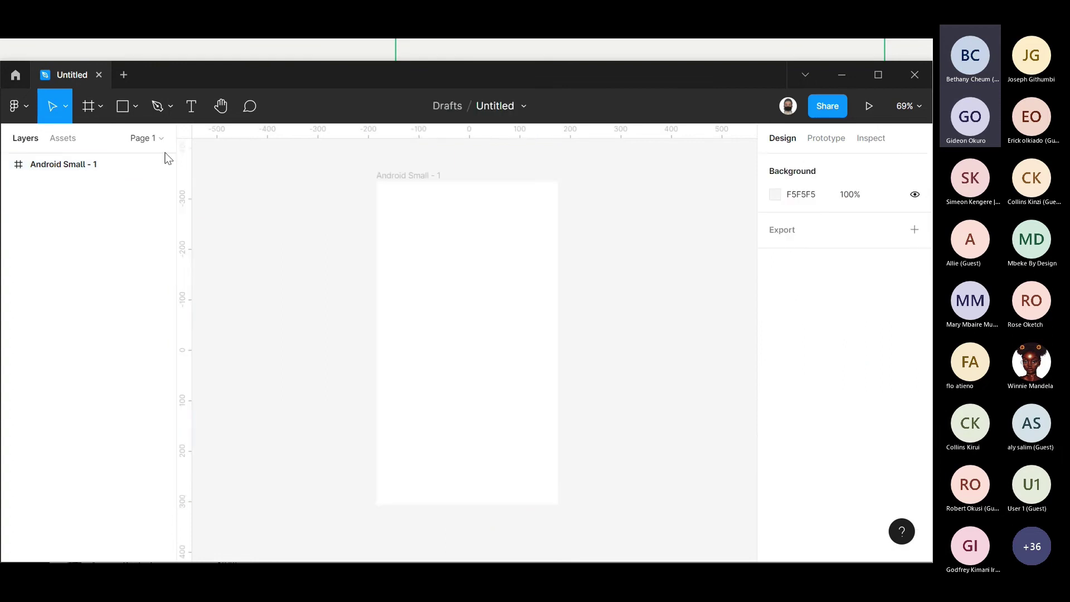
click(125, 106)
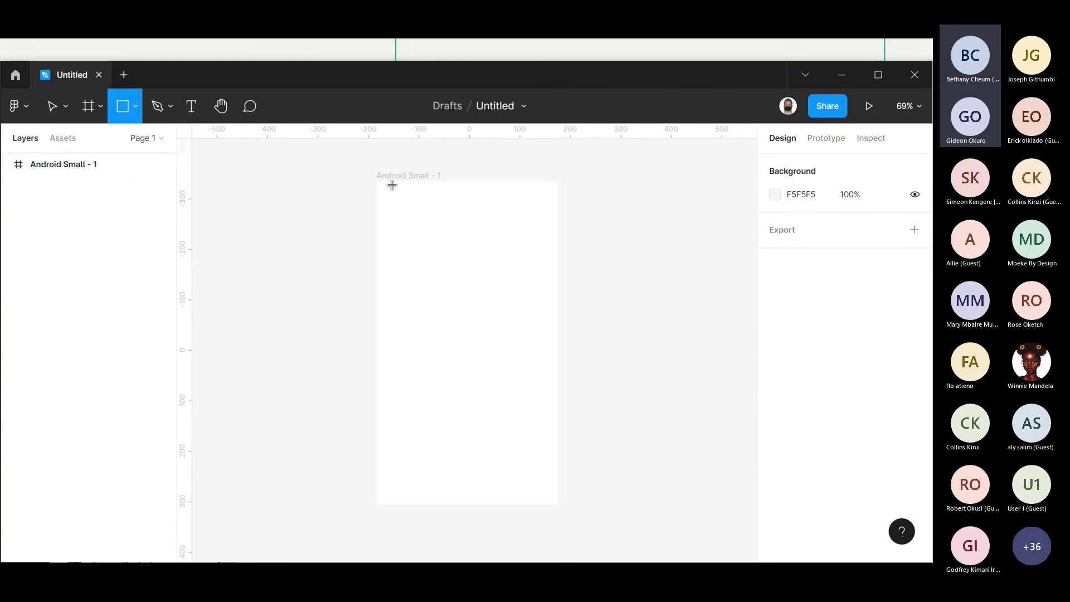
mouse_move(376, 181)
mouse_down()
mouse_move(584, 202)
mouse_move(558, 205)
mouse_up()
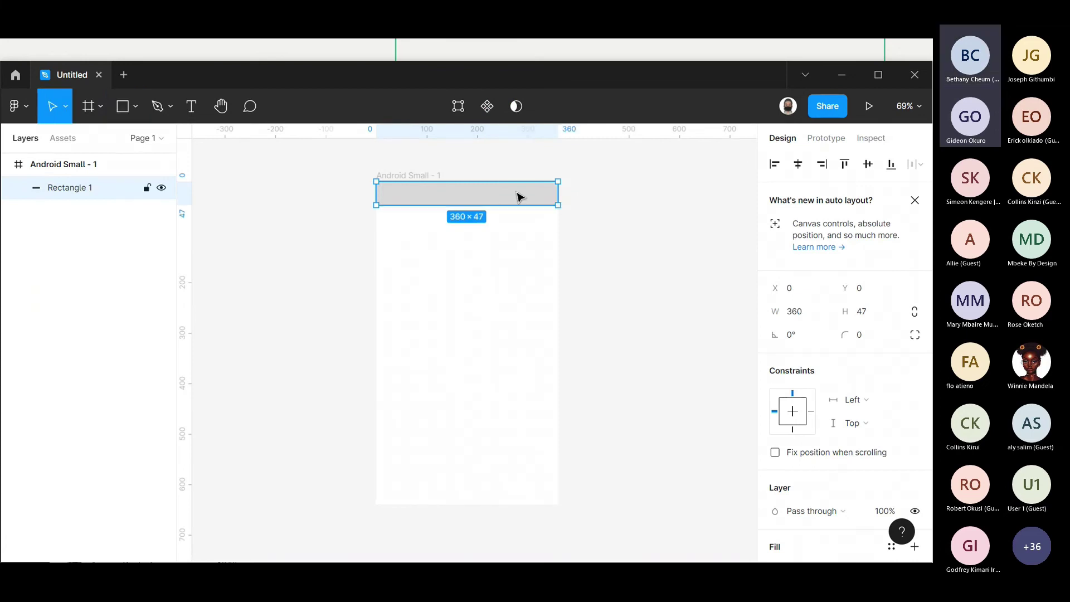
click(340, 221)
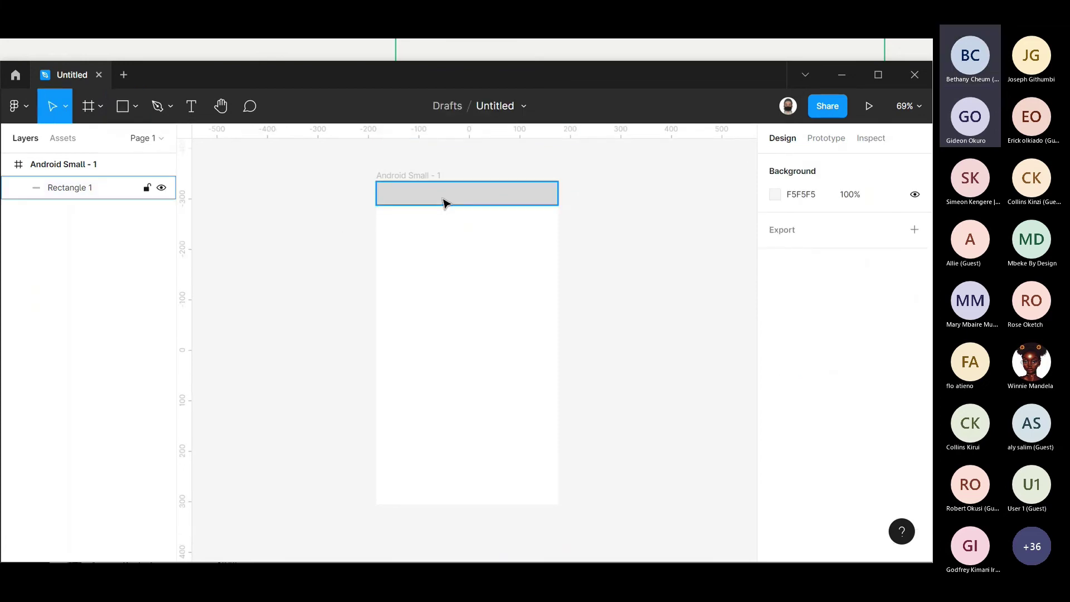
- Add the text 'LOGO' inside the header bar
click(191, 108)
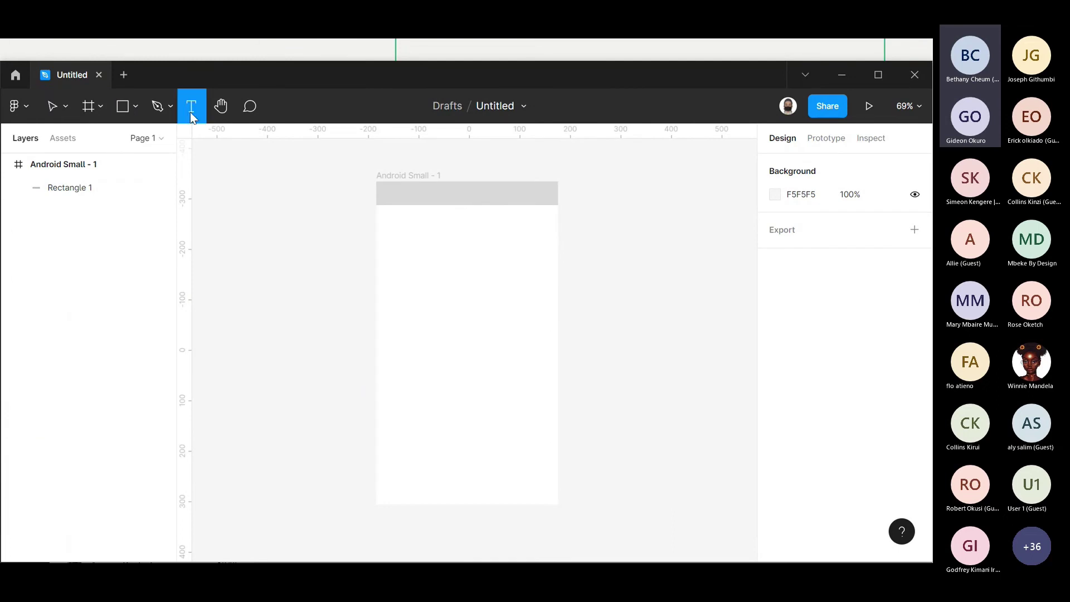
click(387, 190)
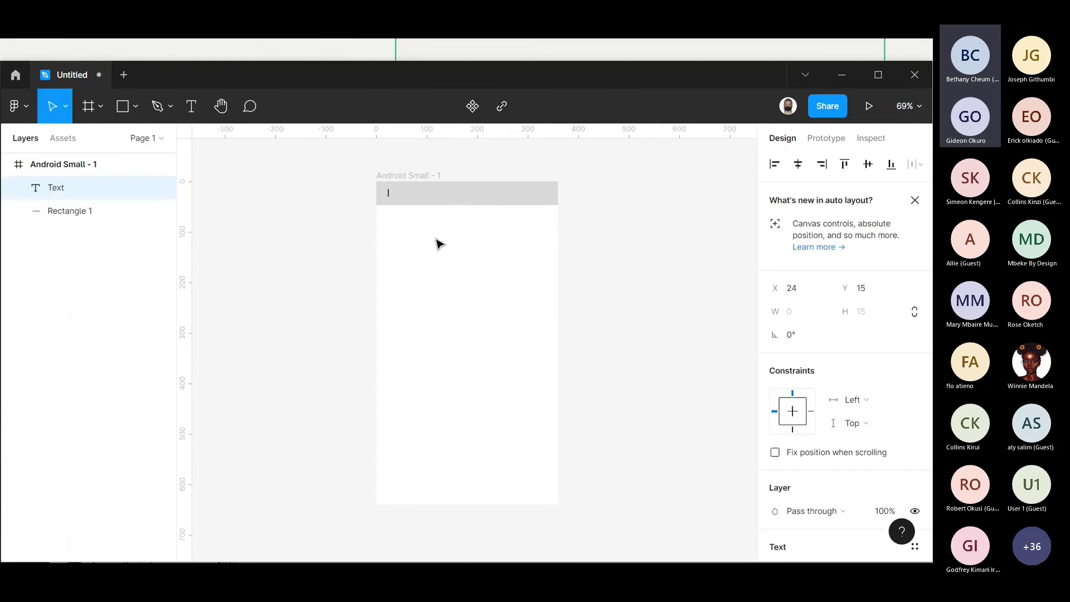
text(lo)
text(LOGO)
key(Escape)
key(Escape)
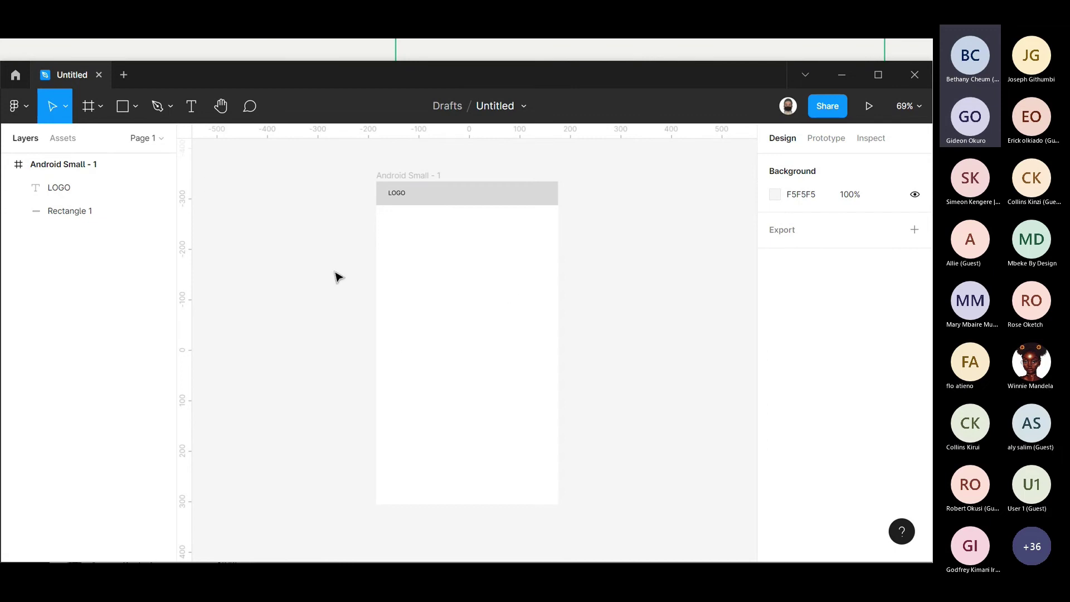
- Minimise the Figma window and Alt+Tab back through the open windows
click(847, 75)
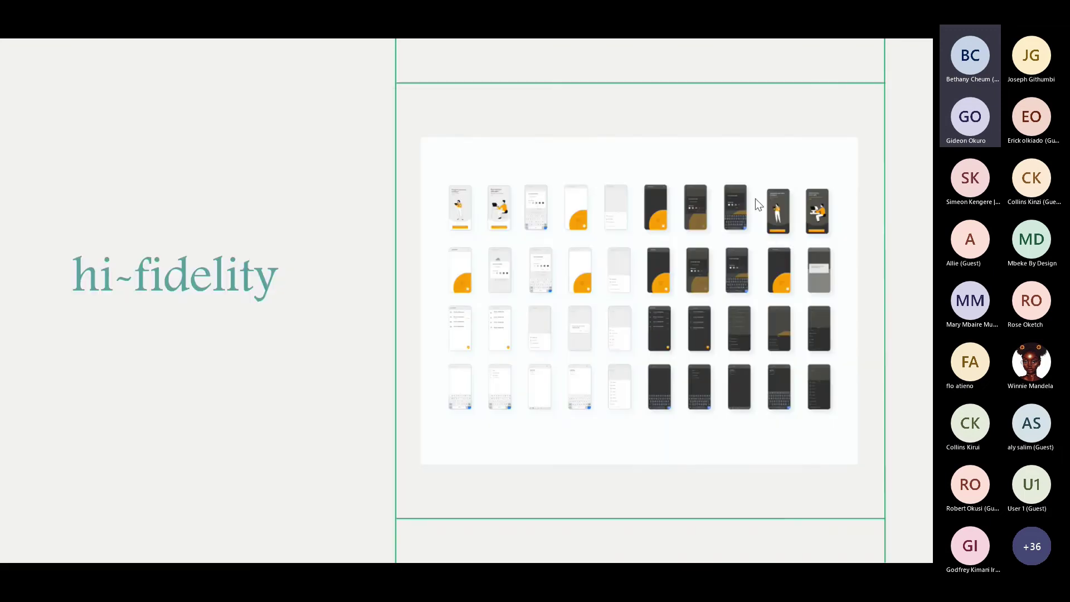
key(alt+Tab)
key(alt+Tab)
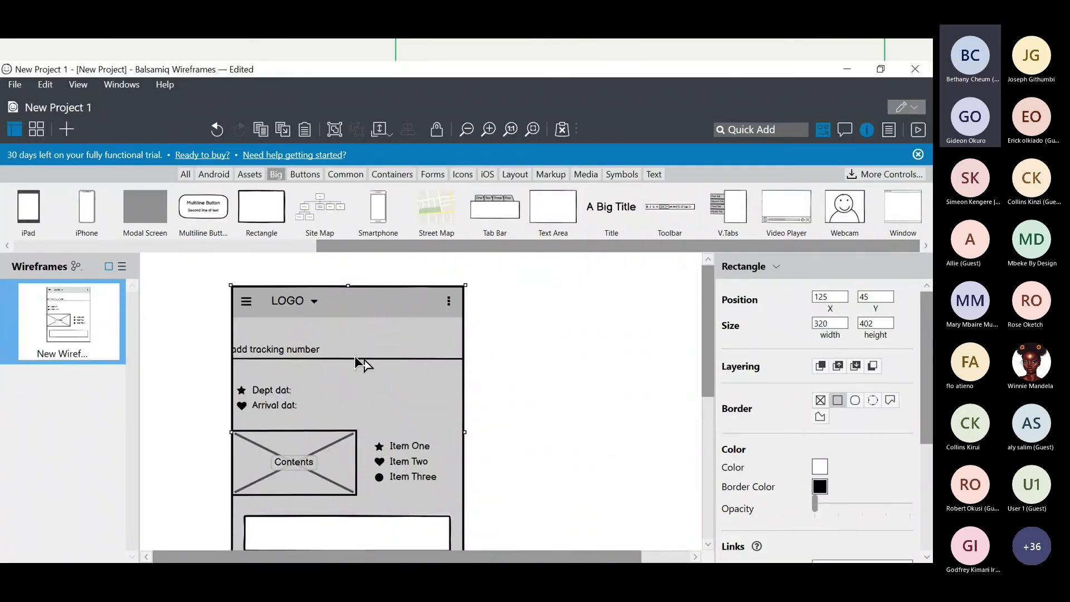
key(alt+Tab)
key(alt+Tab)
key(alt+Tab)
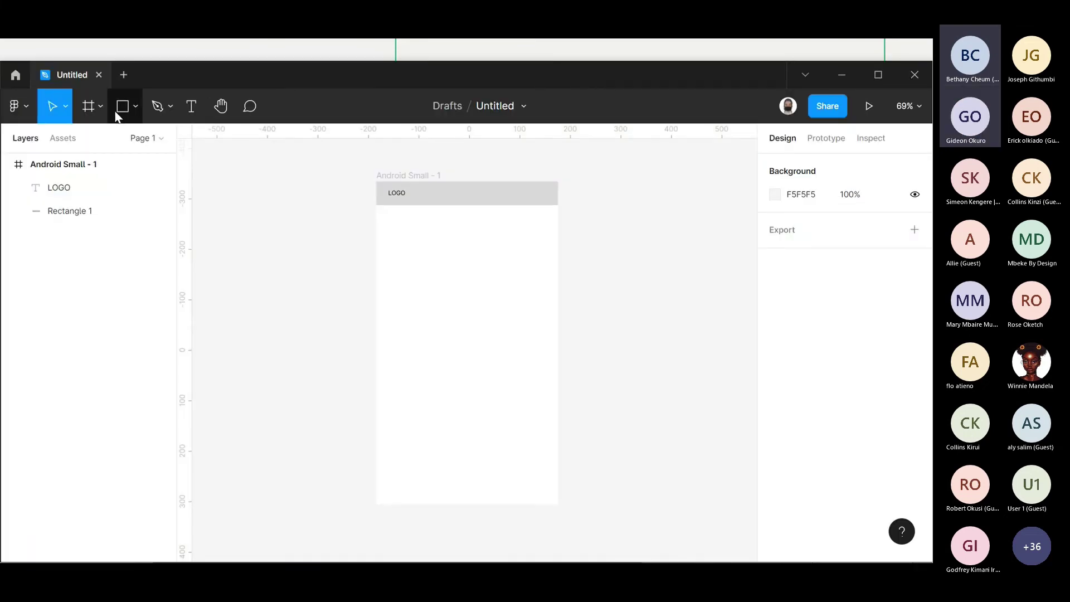
- Draw a 301×40 bar under the LOGO header, centre it, and set corner radius 4
click(122, 106)
drag(392, 229, 544, 249)
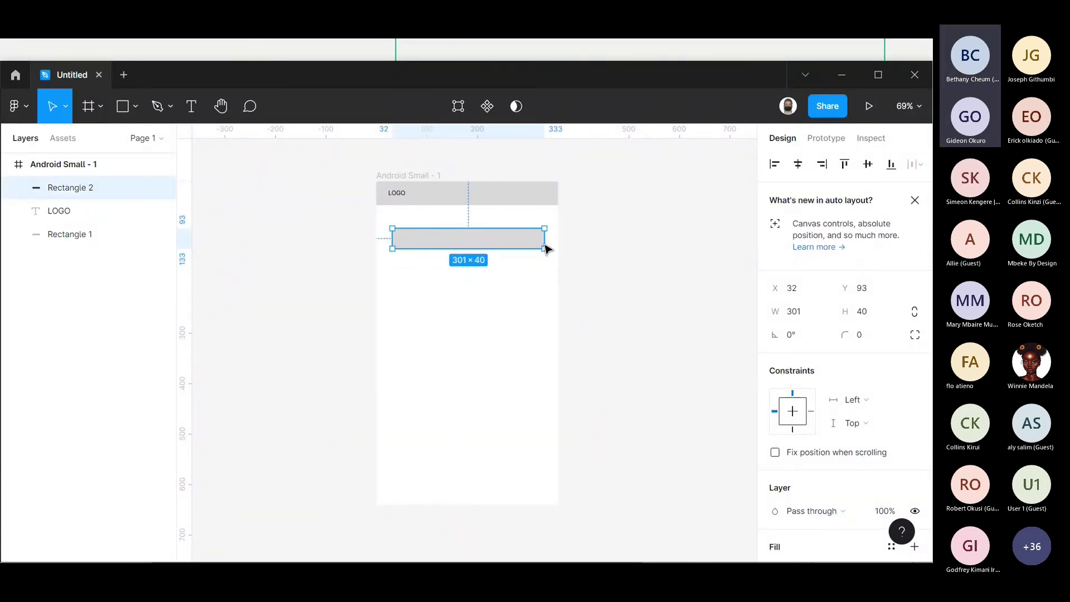
drag(506, 244, 502, 240)
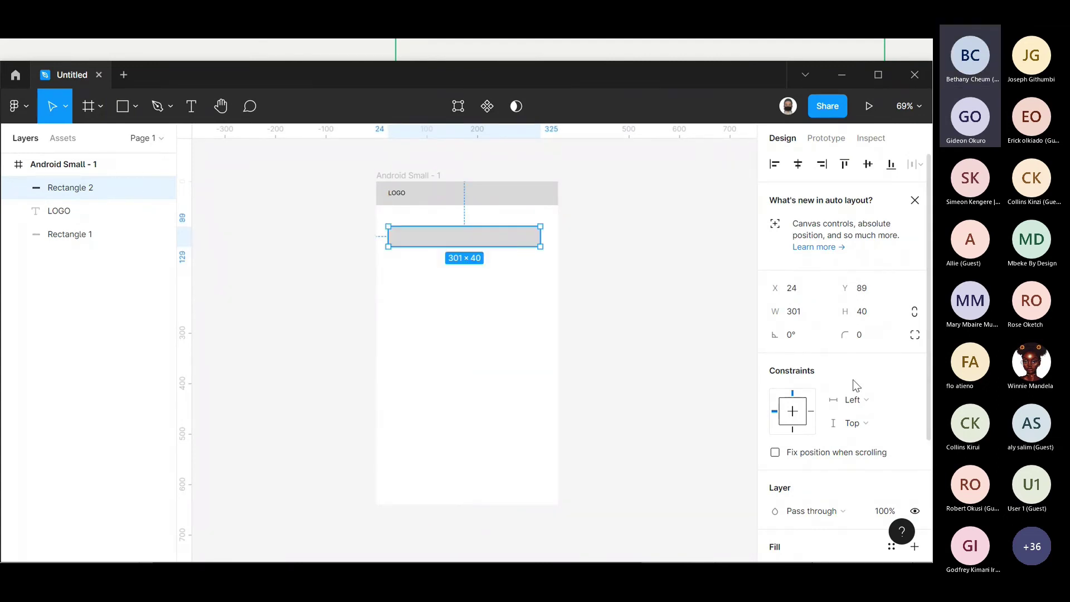
scroll(852, 379, down, 1)
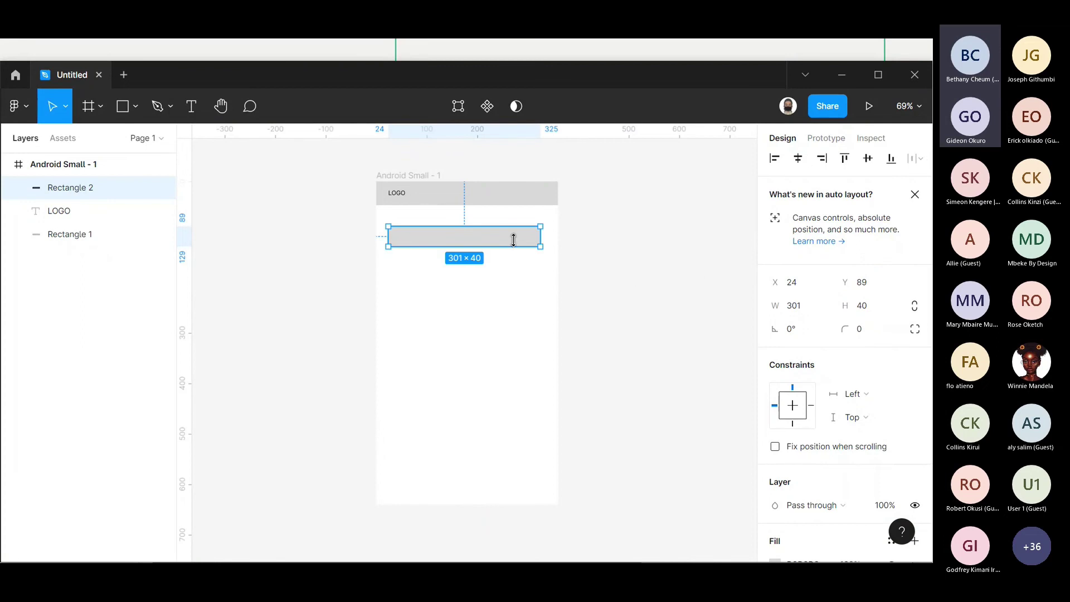
key(Escape)
click(506, 243)
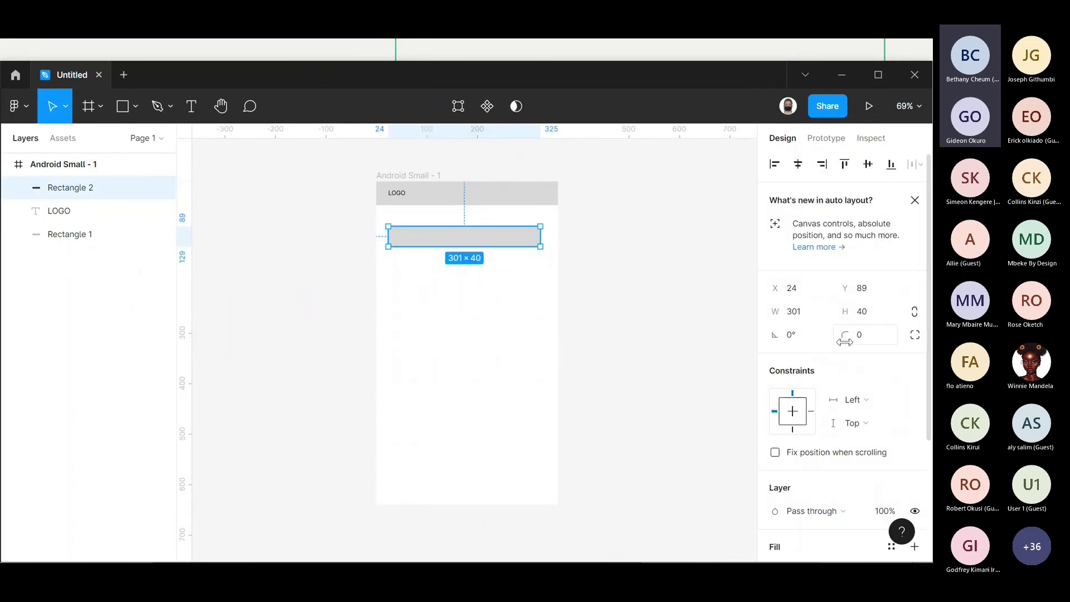
drag(844, 341, 893, 350)
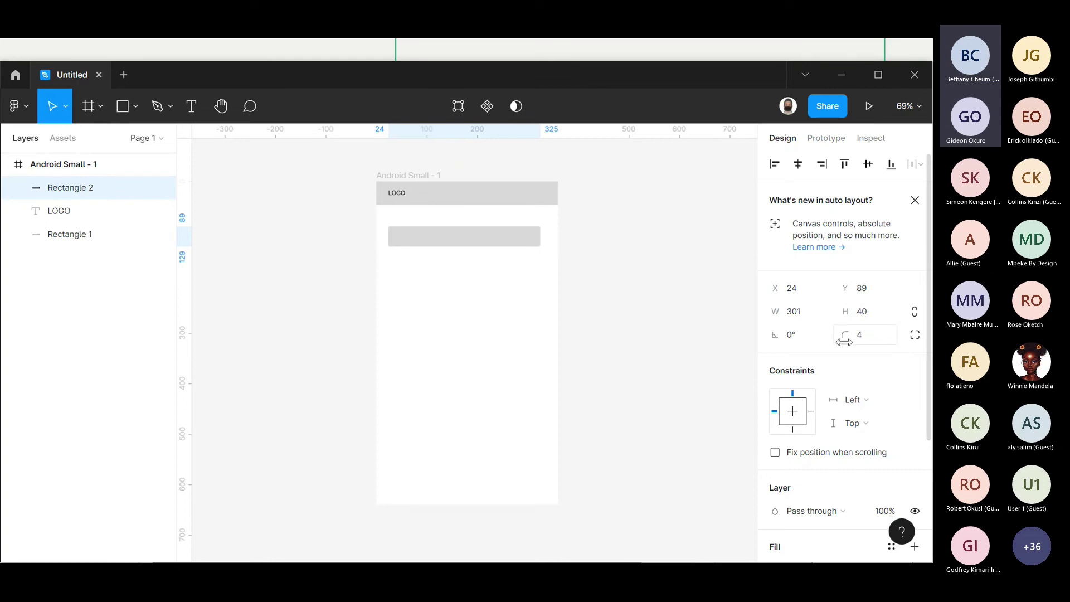
scroll(808, 357, down, 4)
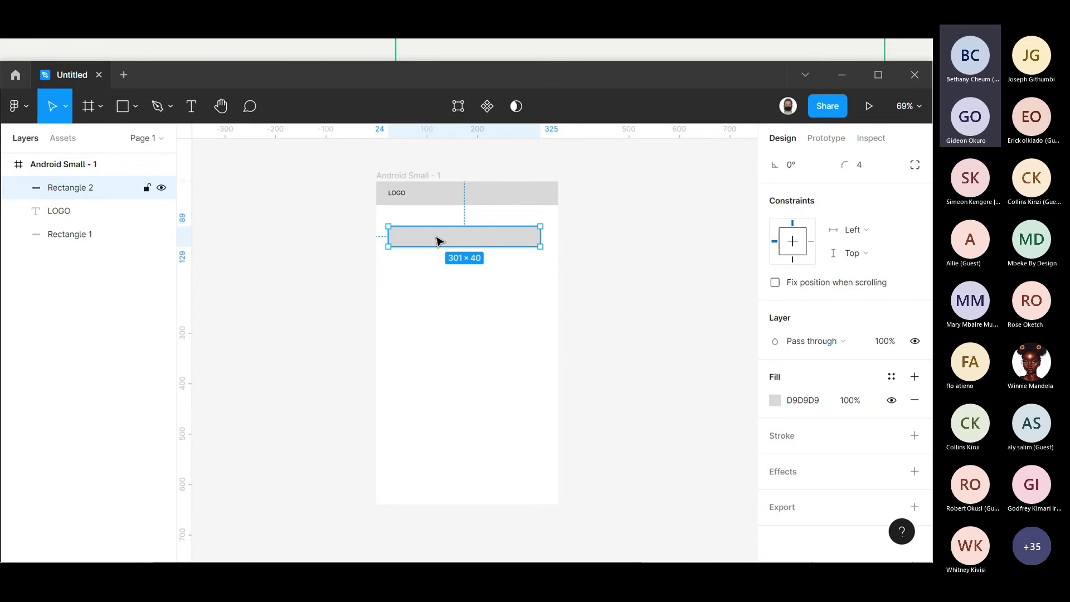
- Nudge the bar slightly higher and remove its grey D9D9D9 fill
drag(436, 241, 440, 232)
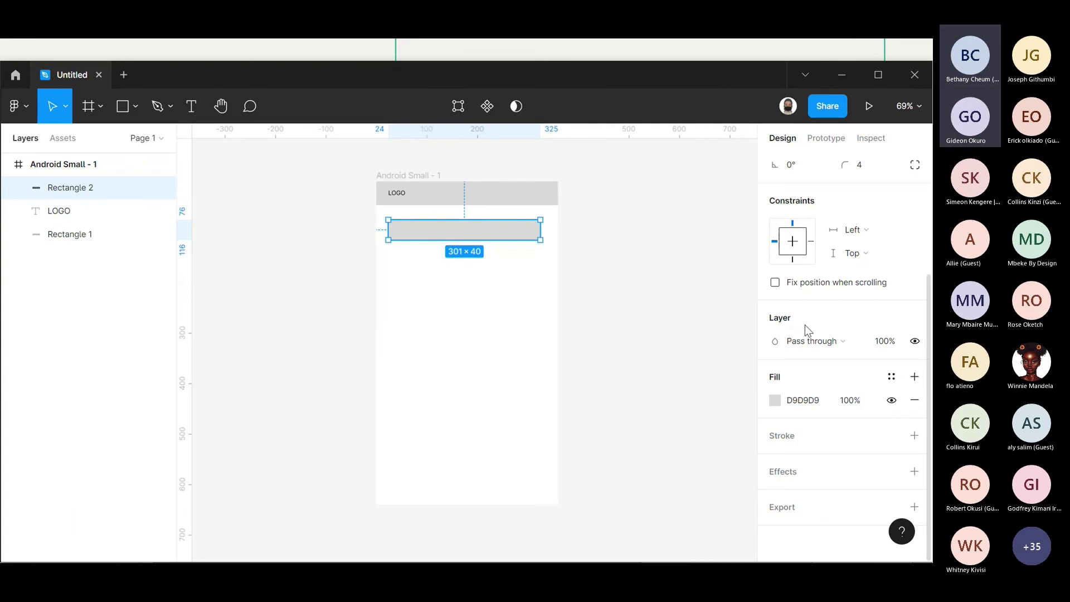
click(775, 400)
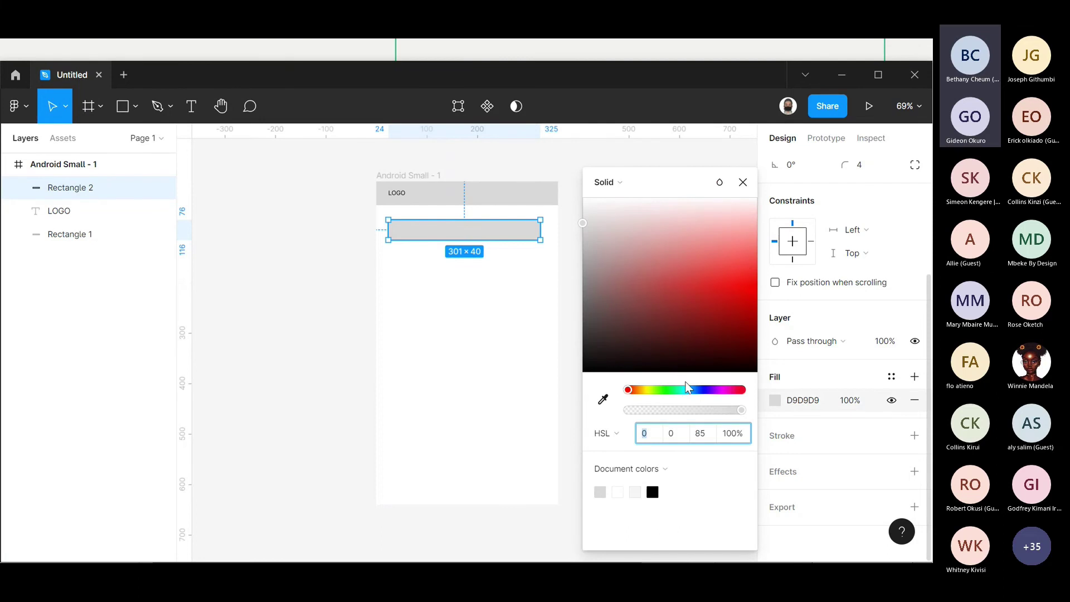
click(809, 375)
click(891, 400)
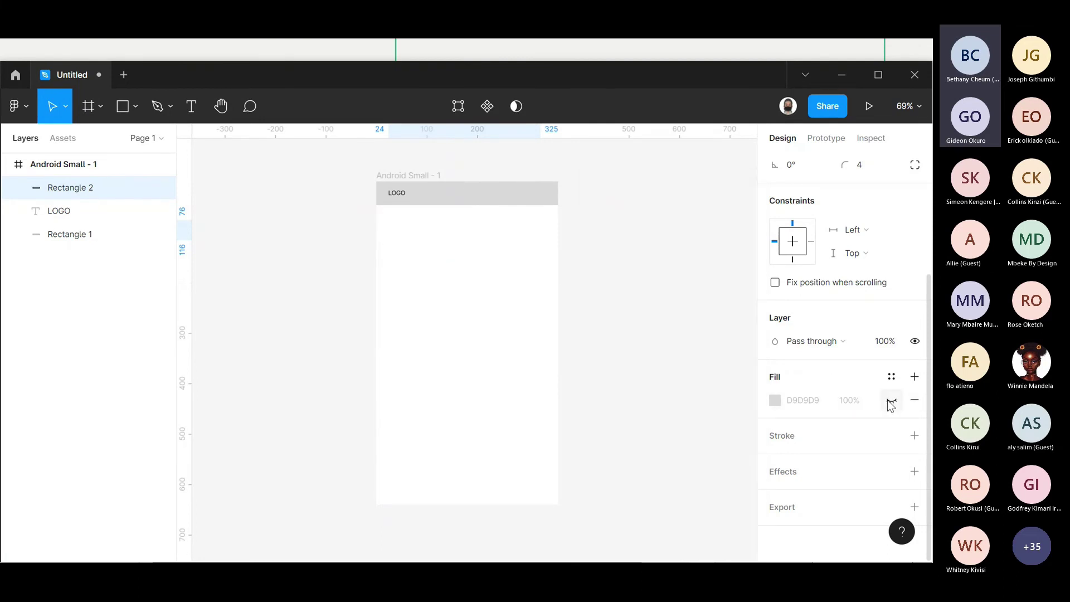
click(915, 401)
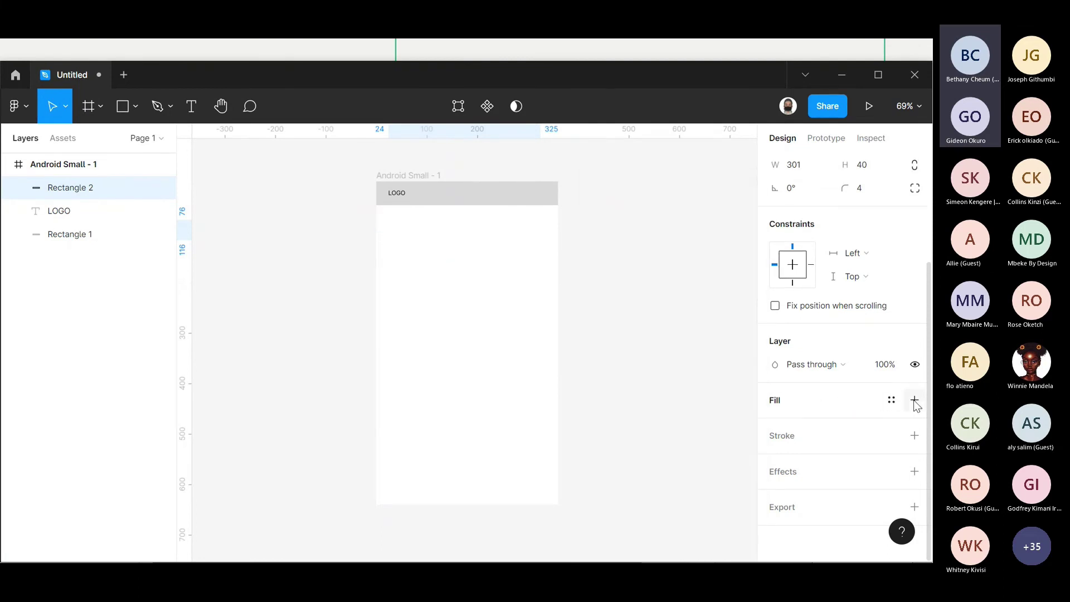
- Give the bar a 1-px stroke coloured black (000000)
click(915, 436)
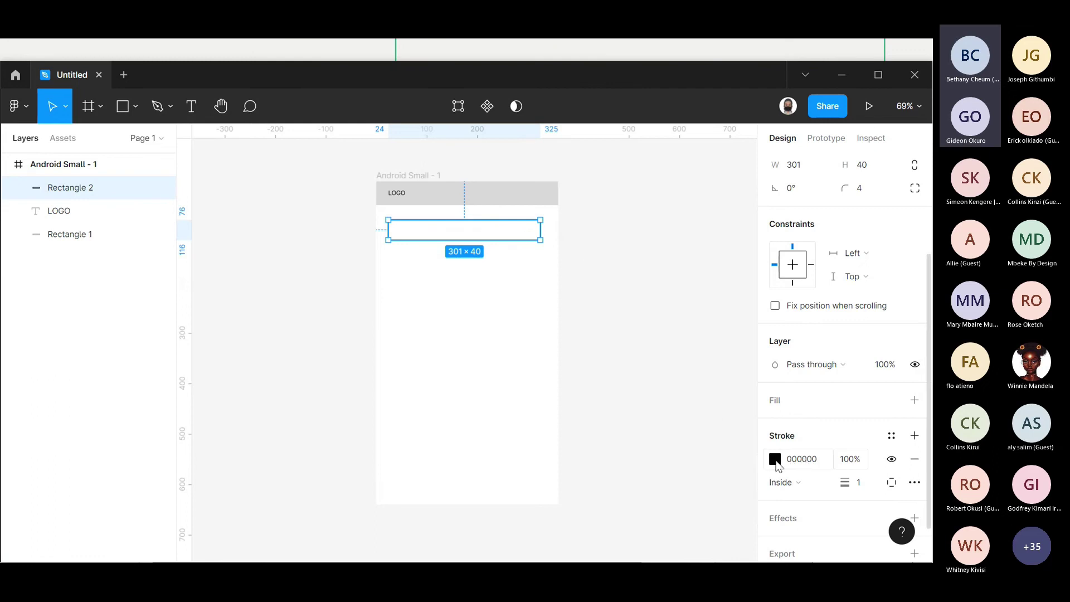
click(776, 459)
click(713, 390)
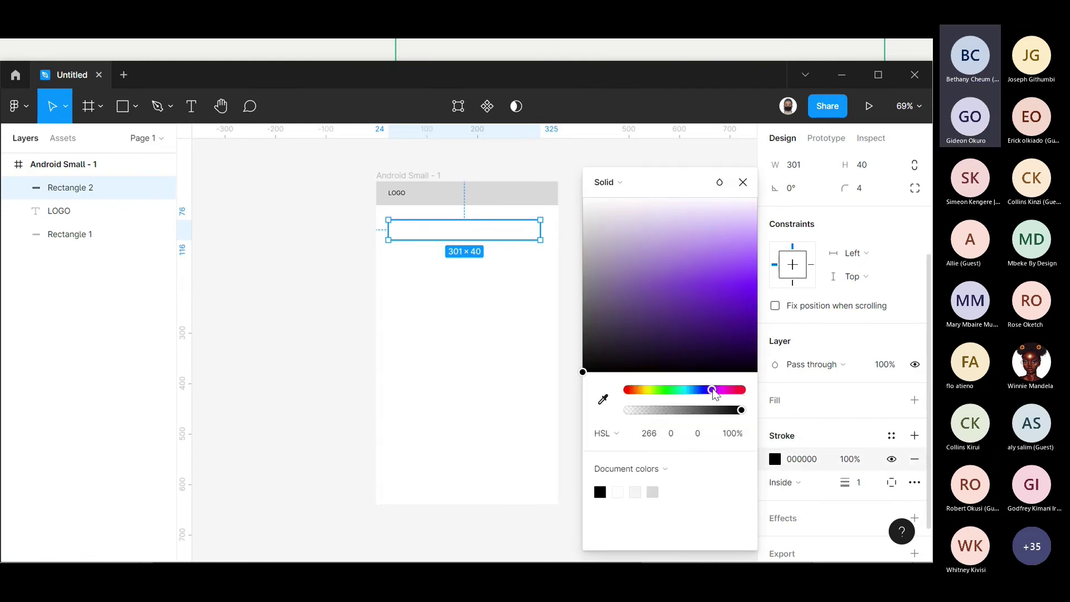
click(721, 323)
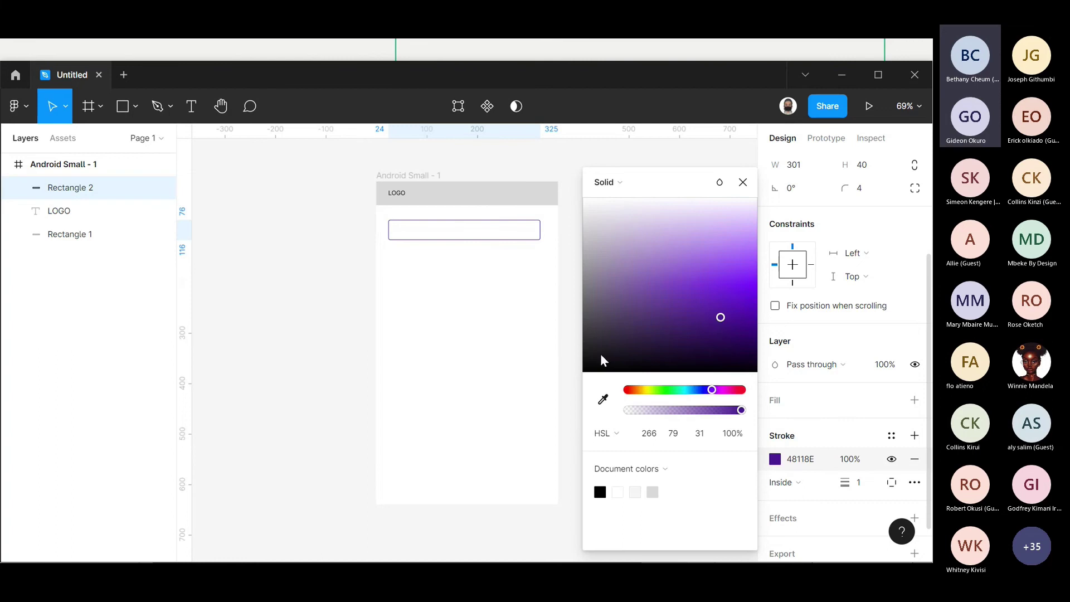
key(ctrl+z)
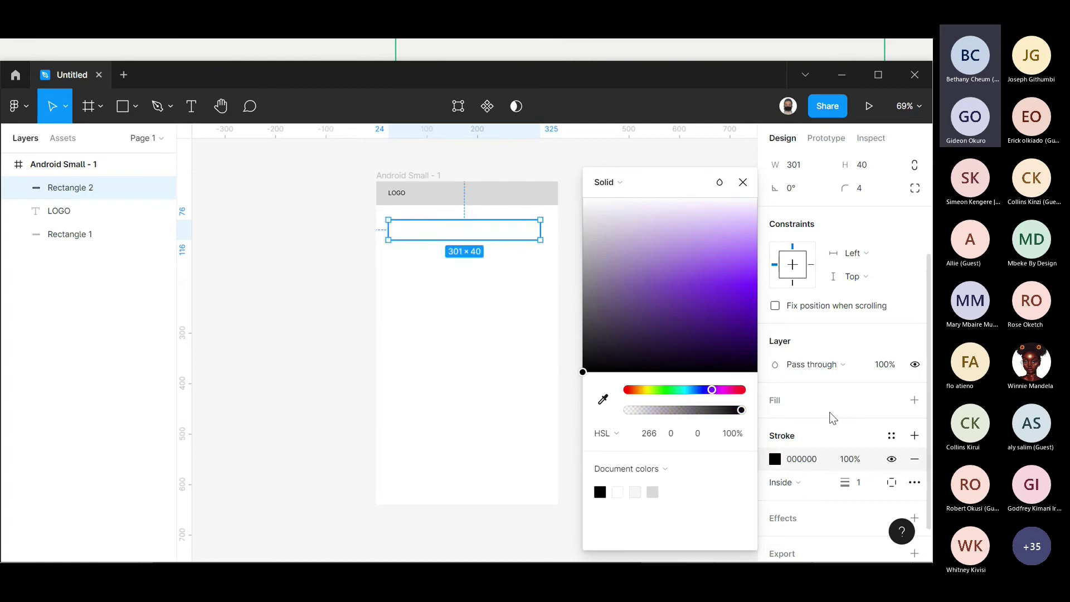
click(653, 492)
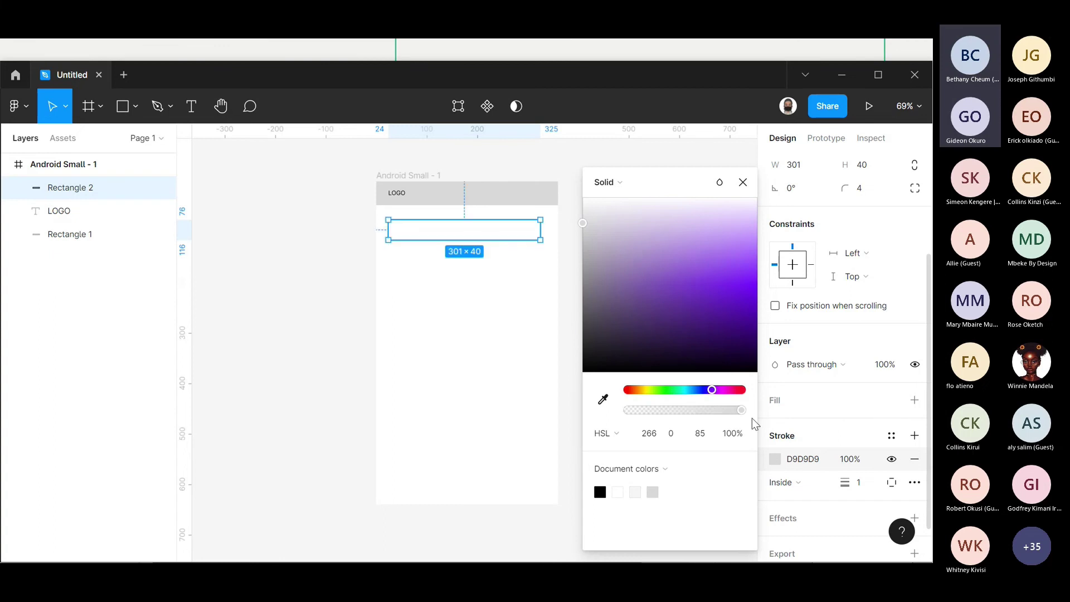
click(588, 357)
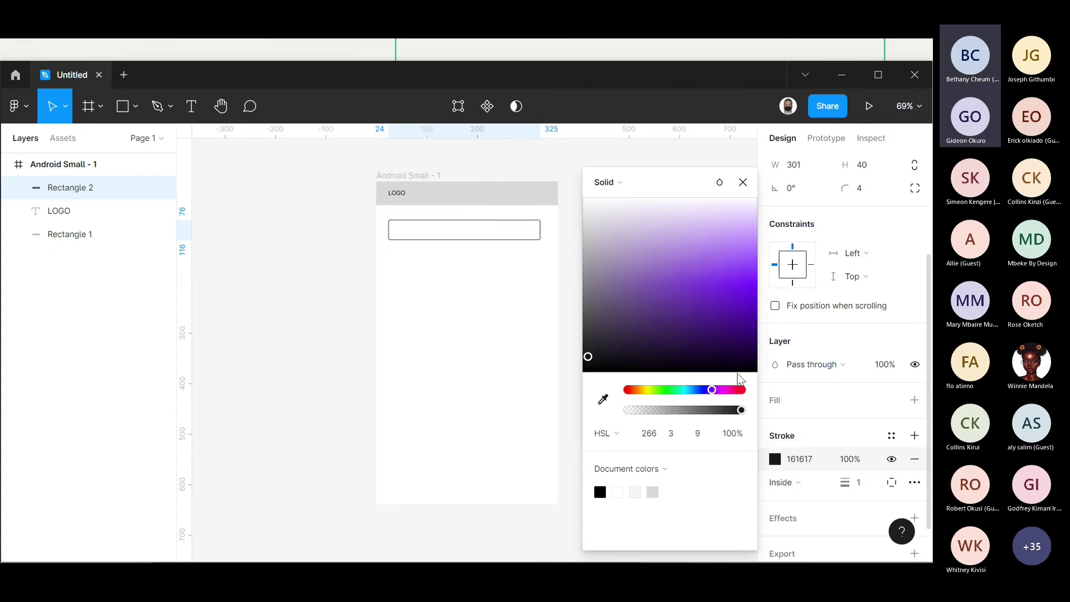
drag(585, 368, 580, 381)
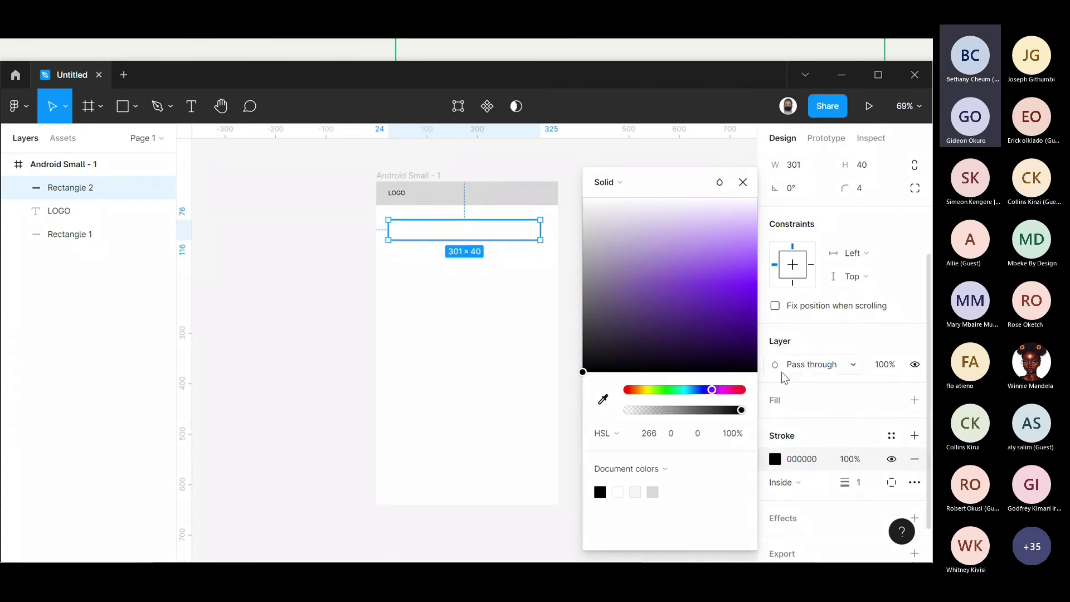
click(609, 151)
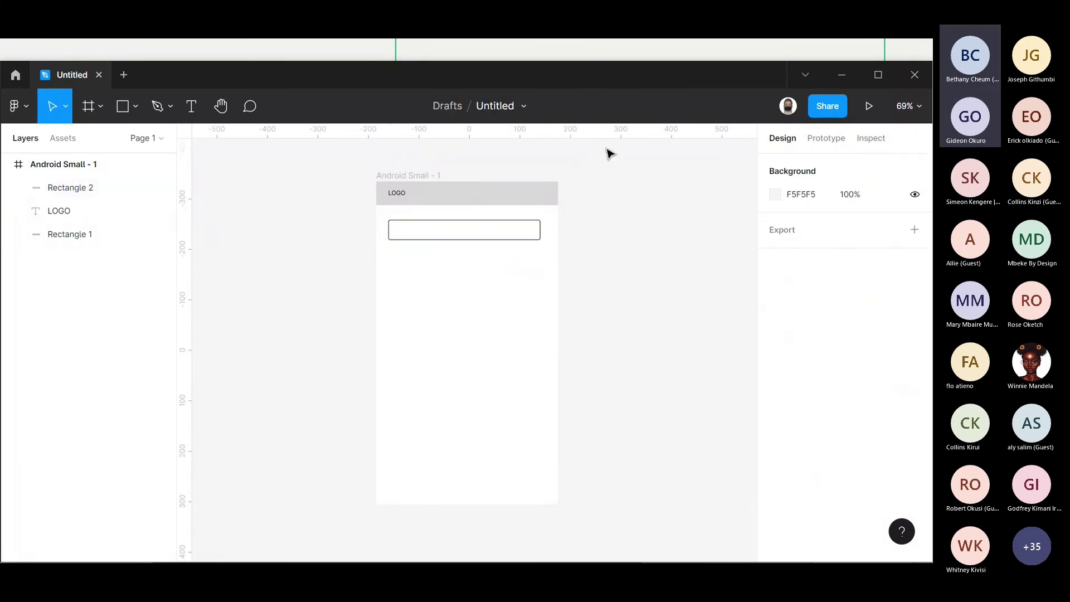
- Type the placeholder 'add you tracking number here...' inside the outlined input box
click(198, 104)
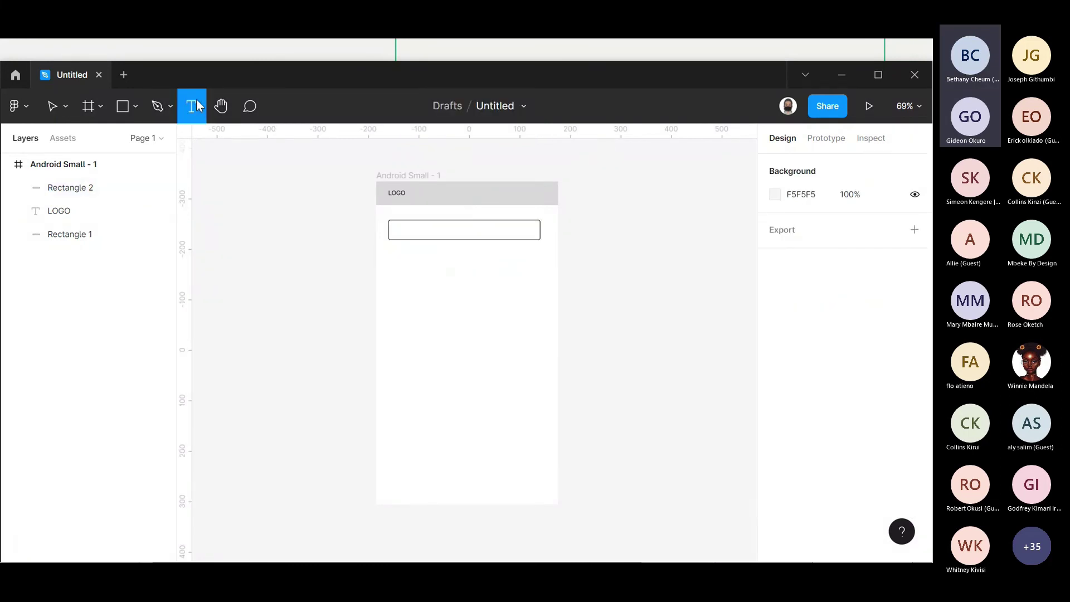
click(395, 227)
text(ADD)
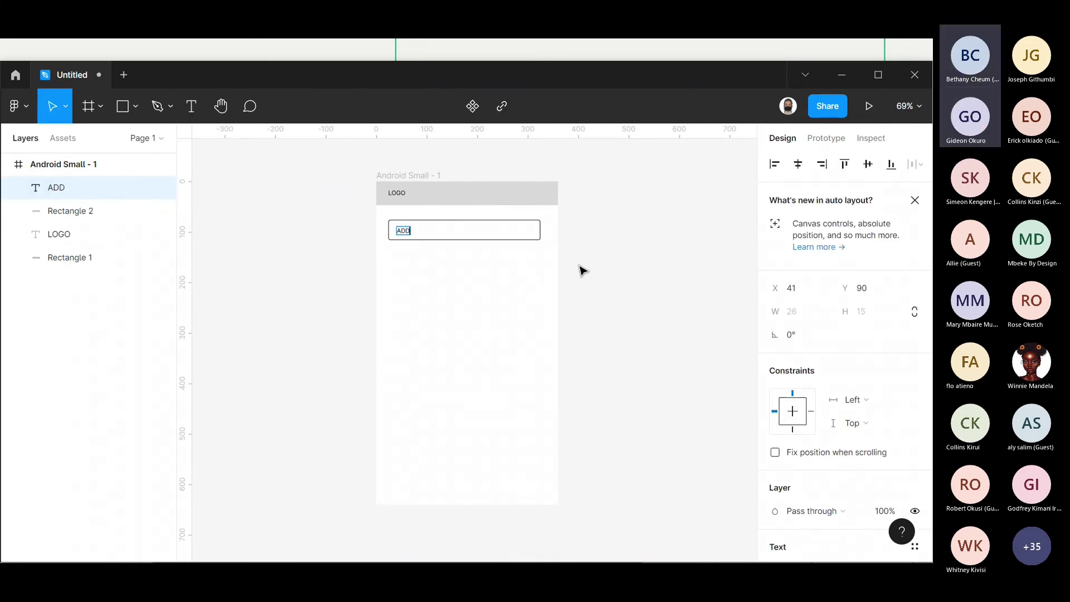
key(BackSpace)
key(BackSpace)
key(BackSpace)
text(add you tracking)
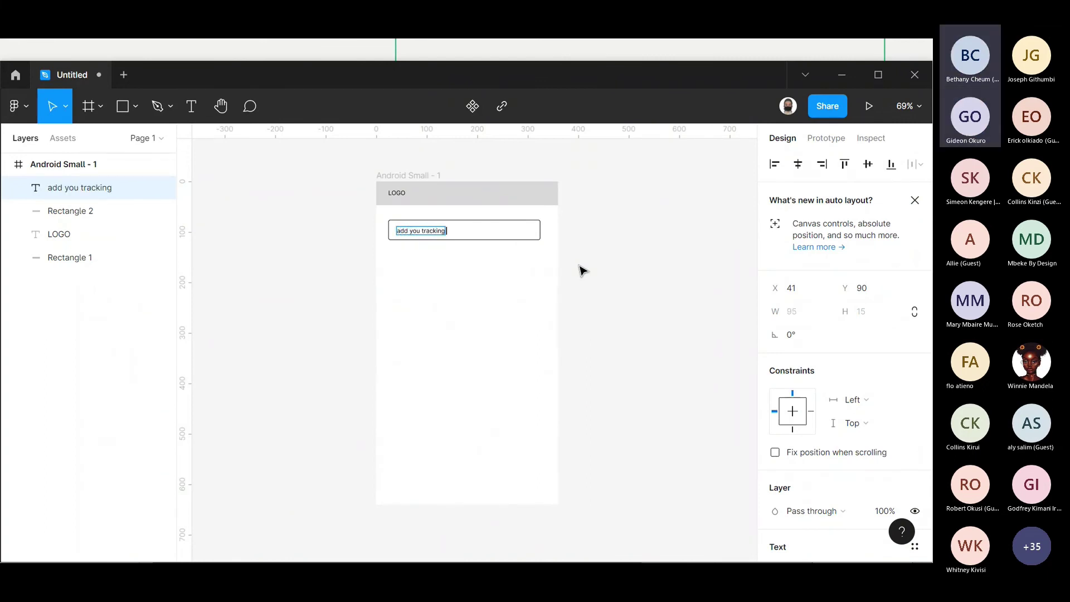
text( number here)
key(Return)
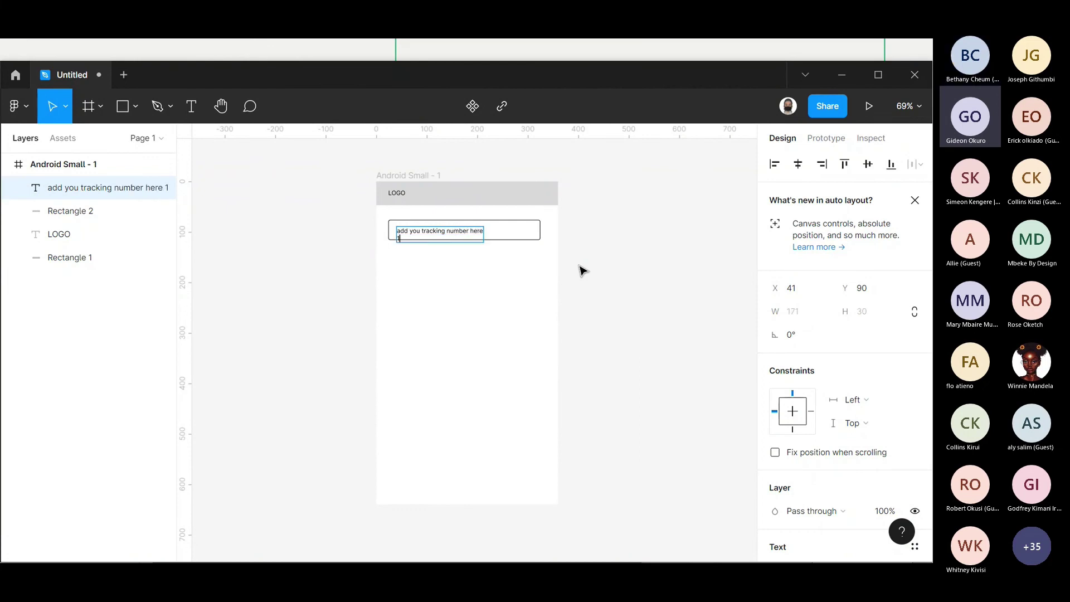
key(BackSpace)
text(...)
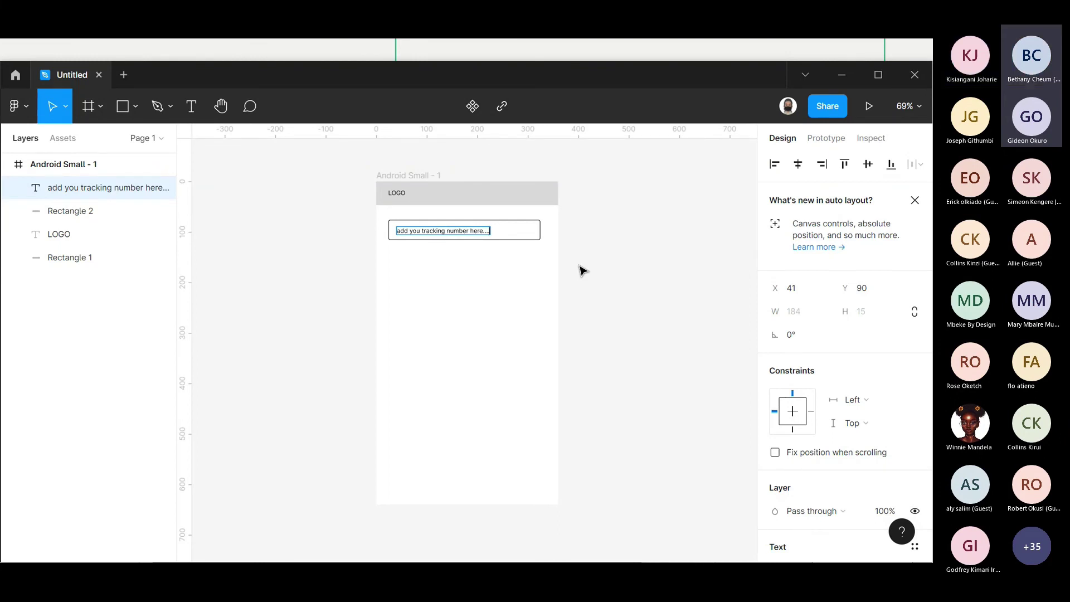
click(580, 271)
drag(545, 258, 390, 230)
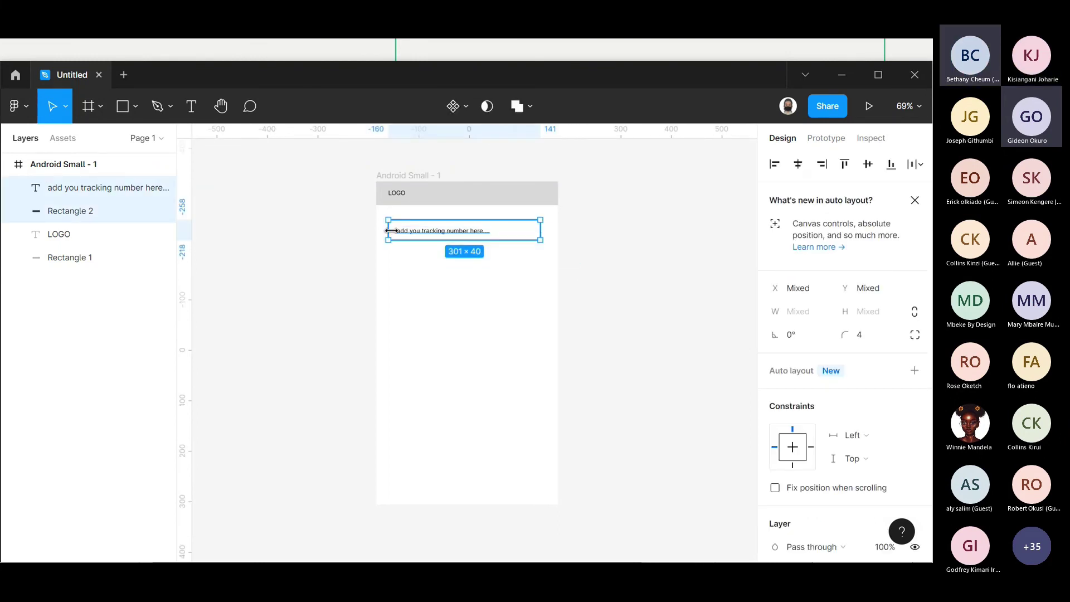
drag(407, 236, 408, 240)
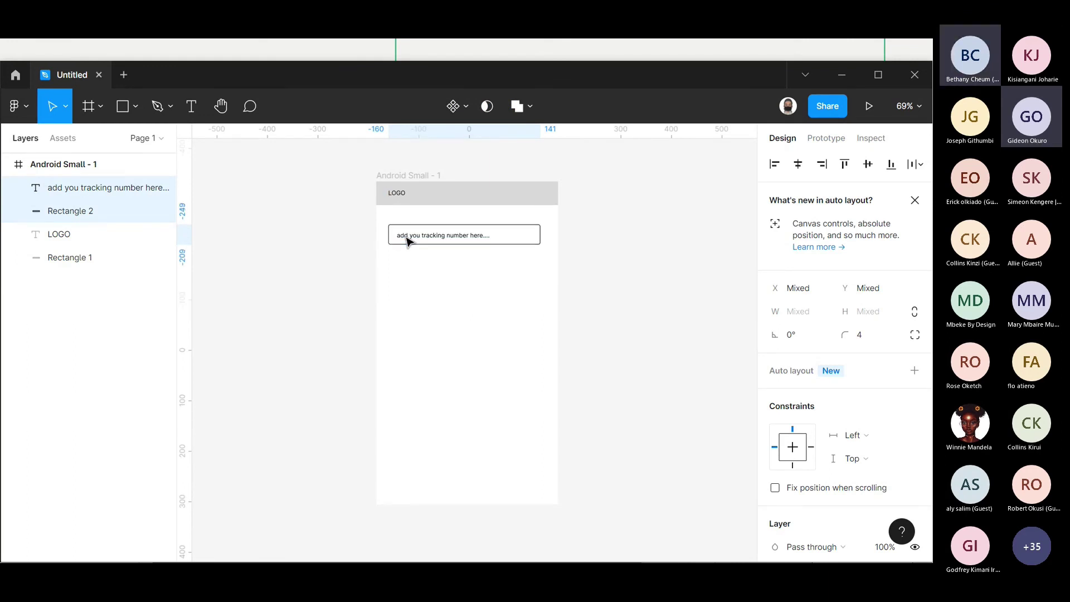
click(405, 175)
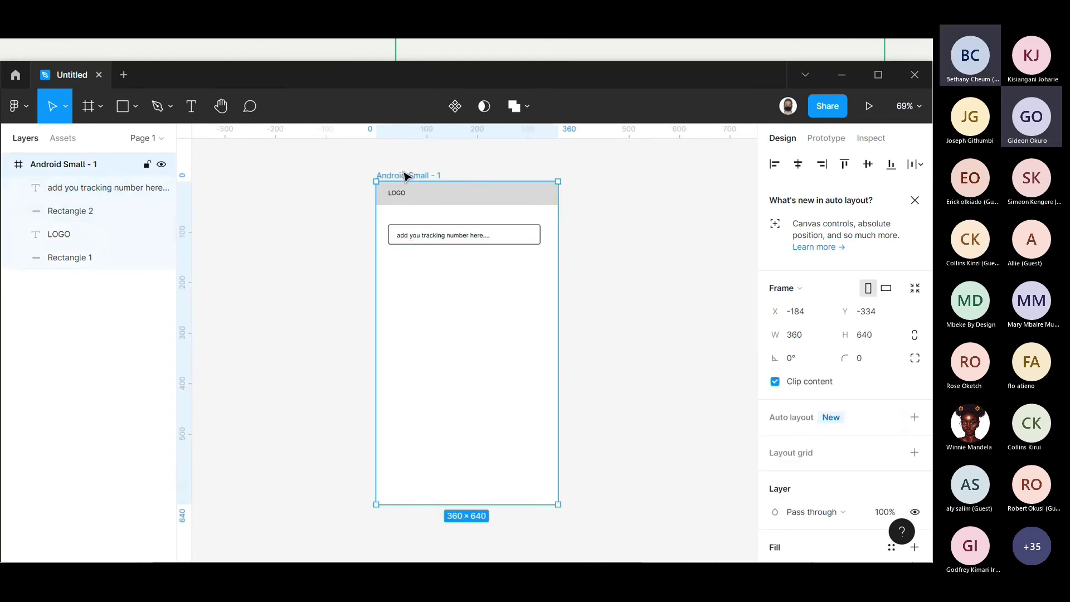
key(ctrl+v)
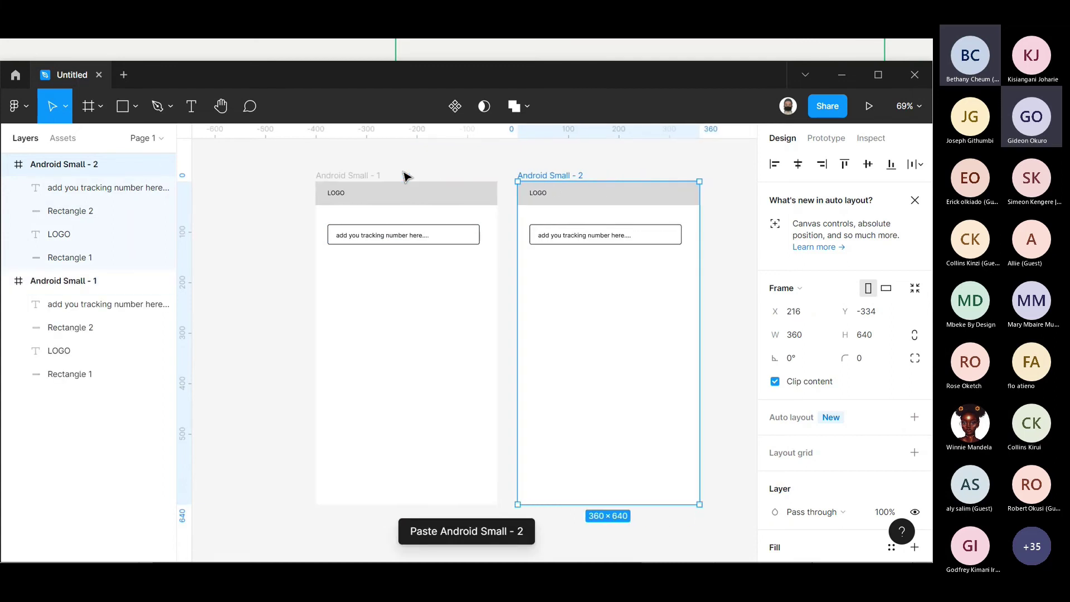
click(564, 237)
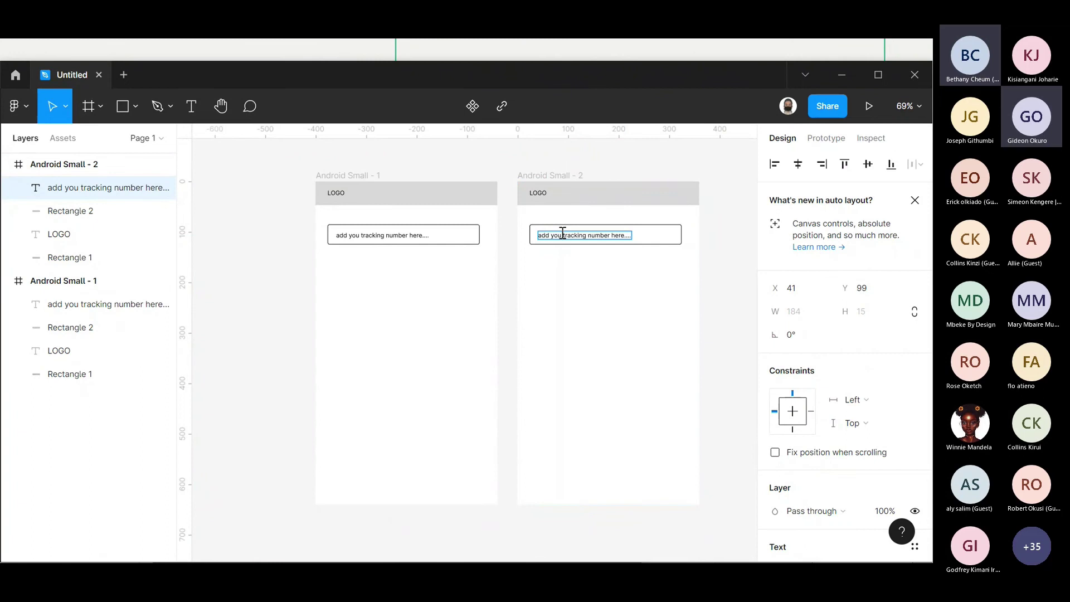
double_click(563, 233)
text(BETAH)
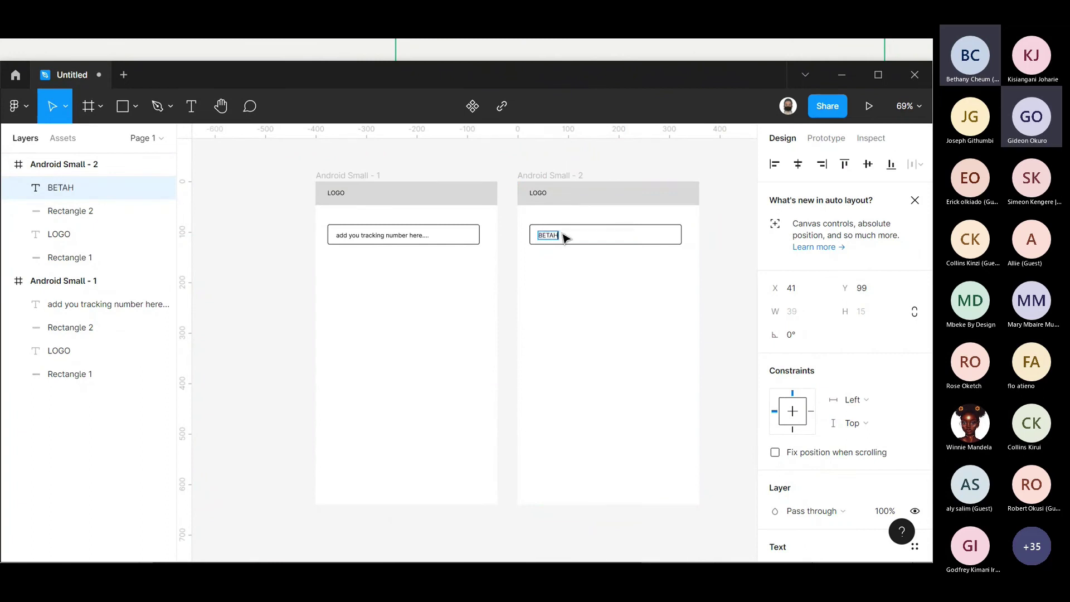
text(NYOIEW)
click(479, 272)
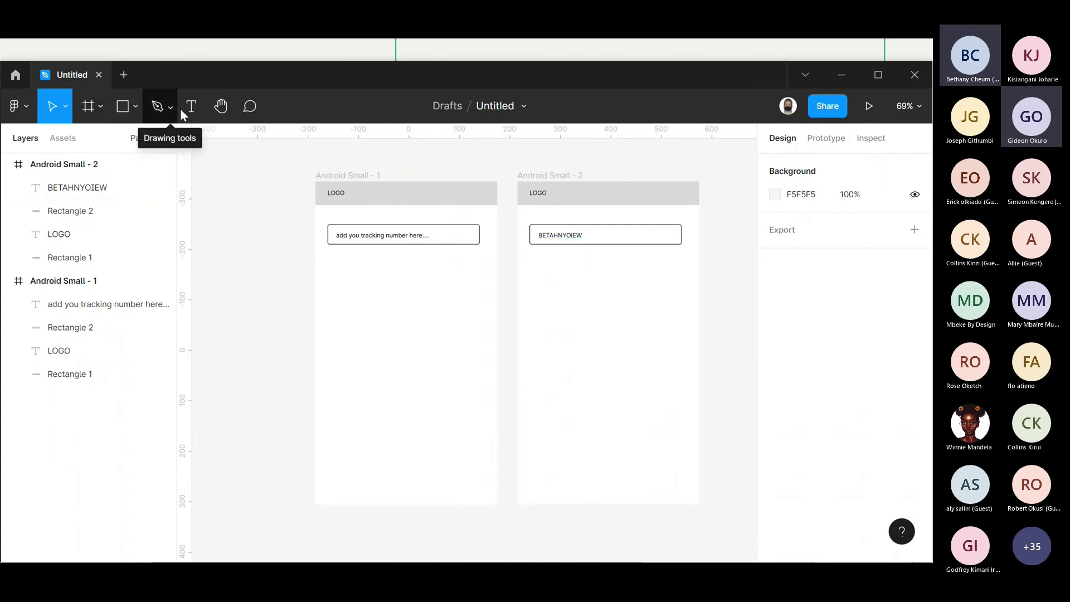
click(124, 109)
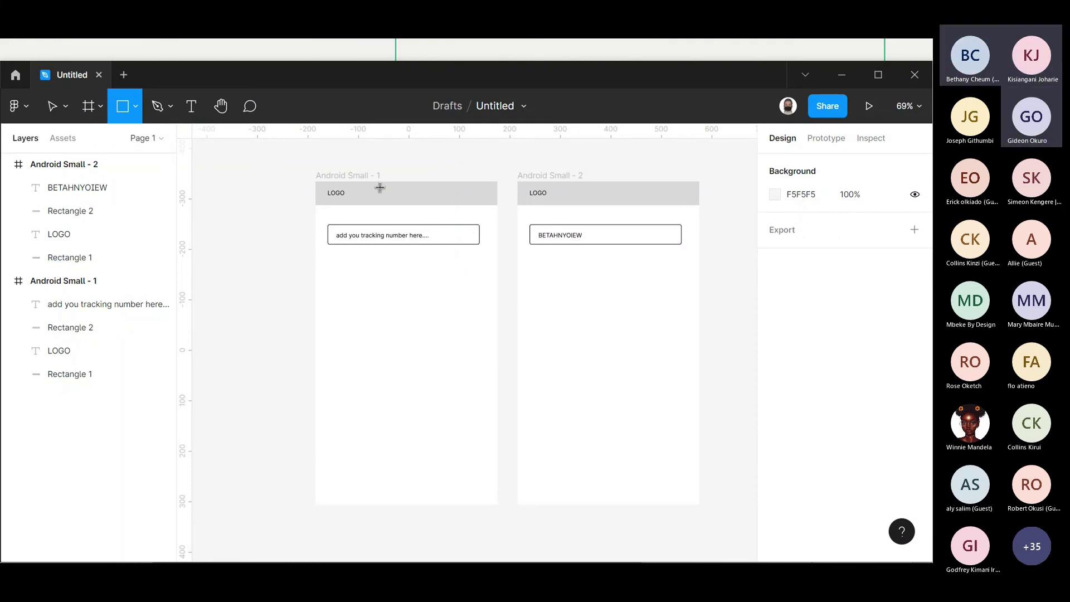
- Add a text line reading 'Departure date: 25-05-2022' beneath the tracking input box
key(t)
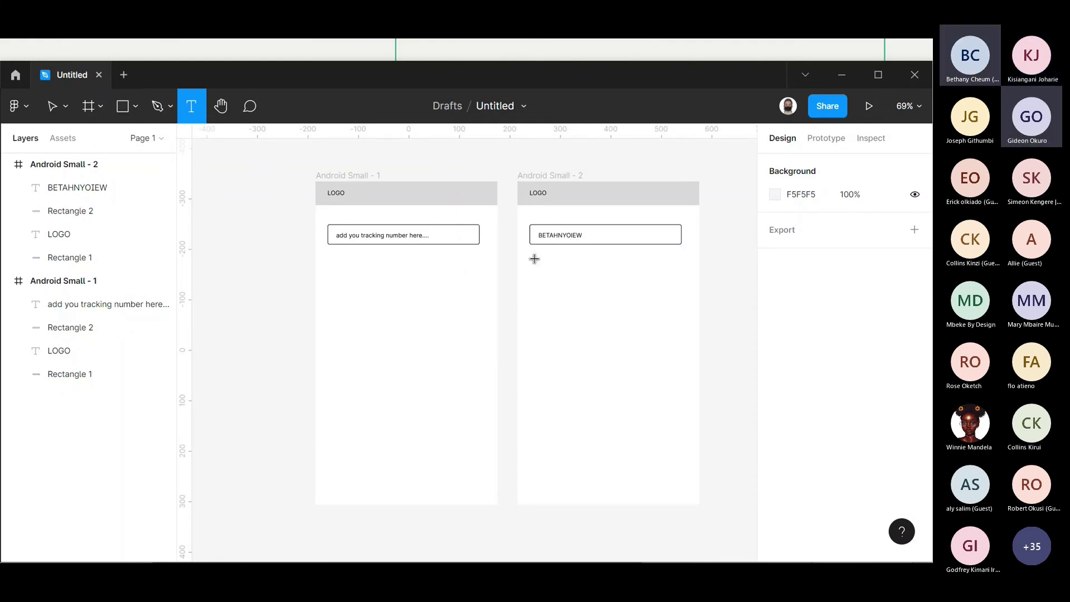
click(535, 258)
text(Dat)
key(BackSpace)
key(BackSpace)
text(at)
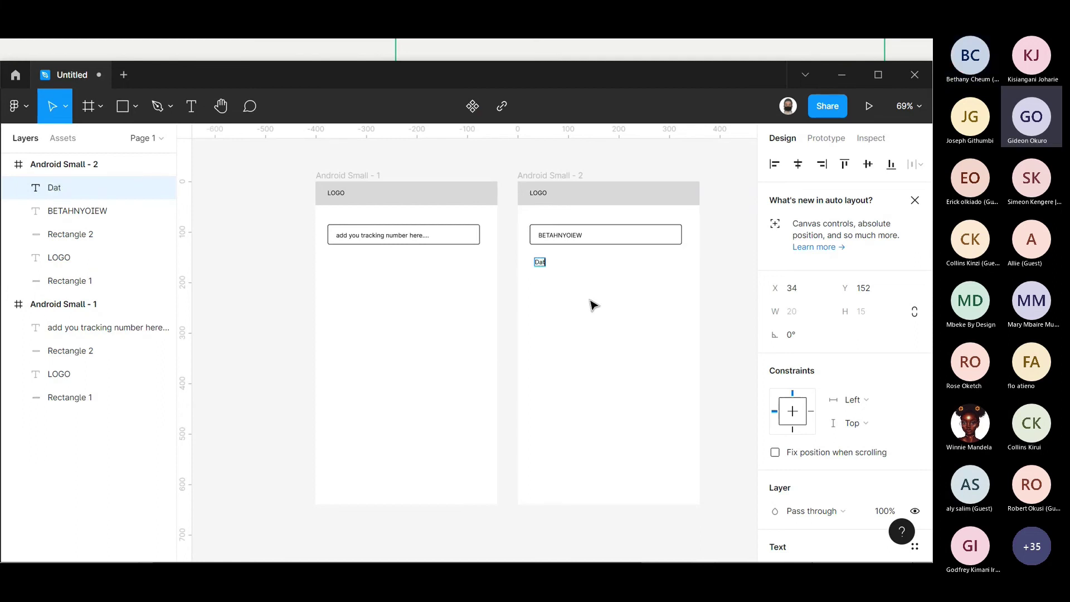
key(BackSpace)
key(BackSpace)
text(eparture date:)
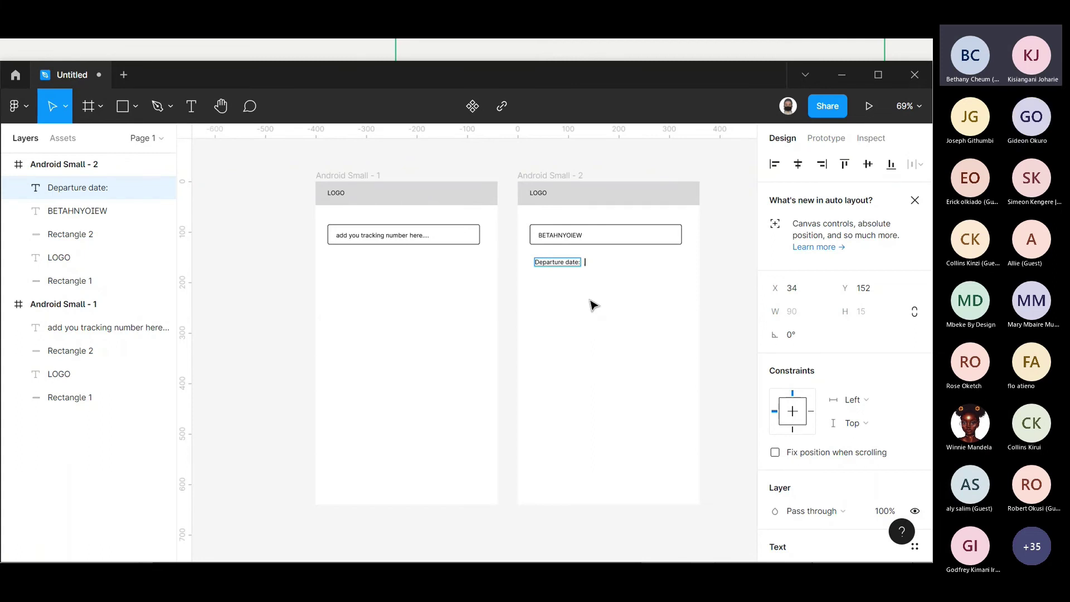
text(25/05)
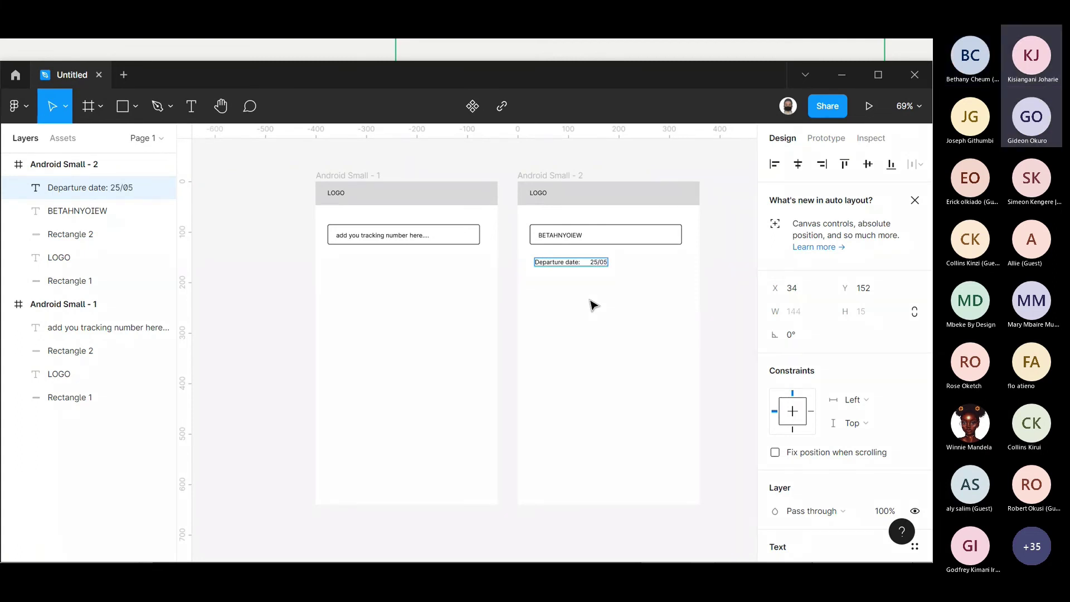
key(BackSpace)
text(-05-2021)
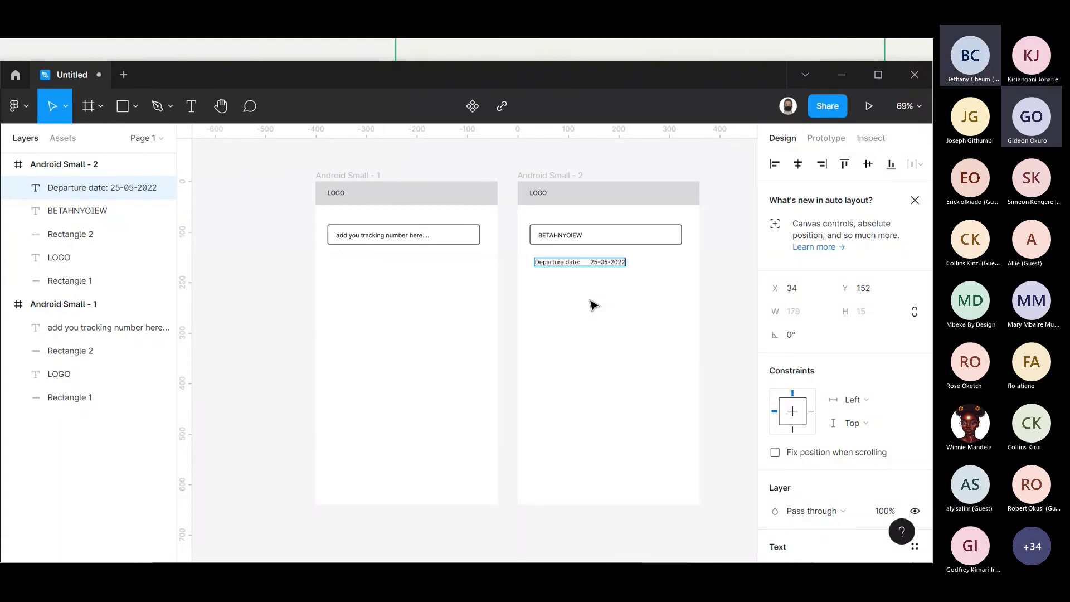
key(Escape)
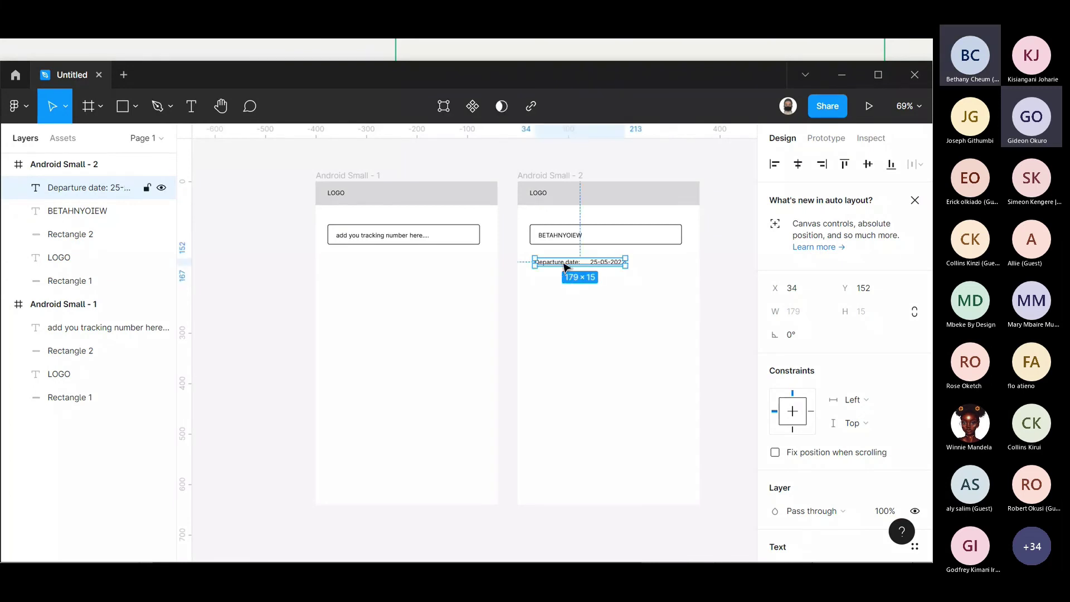
- Paste a copy of the departure date line below it and change it to 'Arrival date: 25-05-2022'
key(ctrl+v)
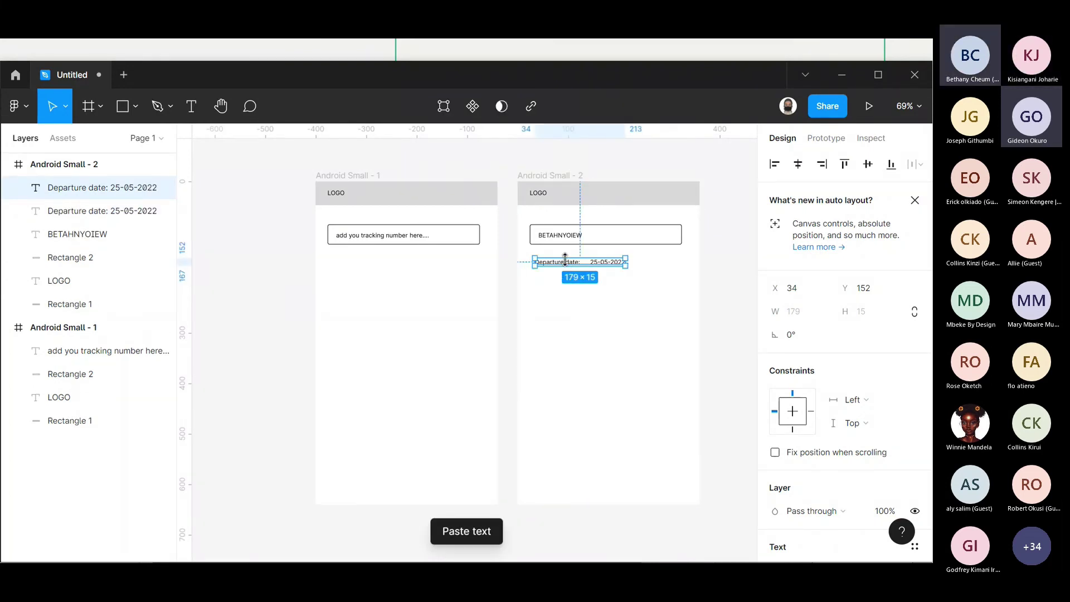
drag(568, 254, 567, 278)
double_click(565, 278)
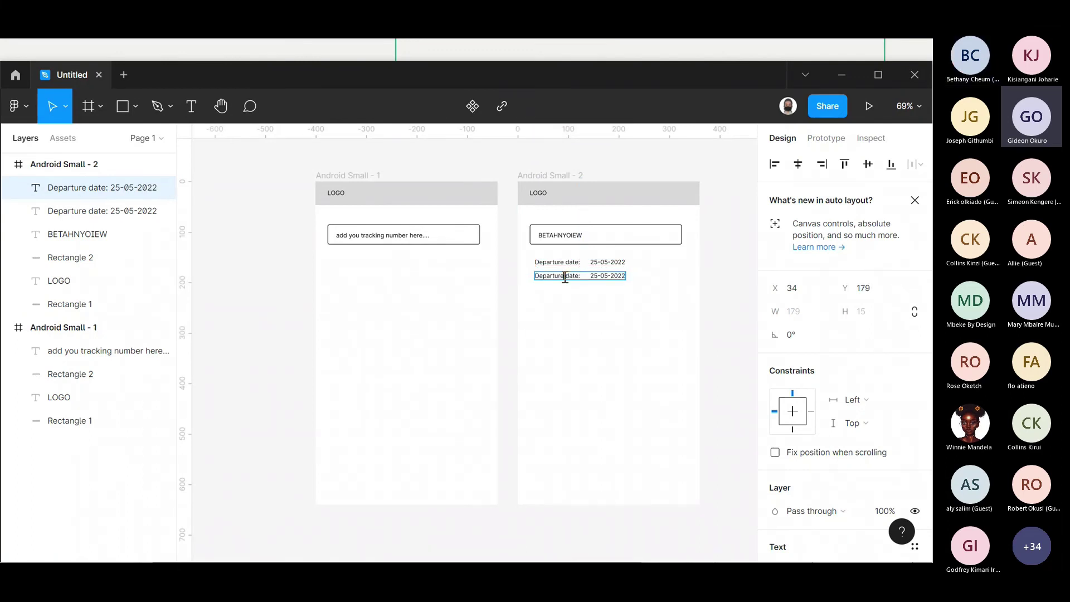
key(BackSpace)
key(BackSpace)
key(BackSpace)
key(BackSpace)
key(BackSpace)
key(BackSpace)
key(BackSpace)
key(BackSpace)
key(BackSpace)
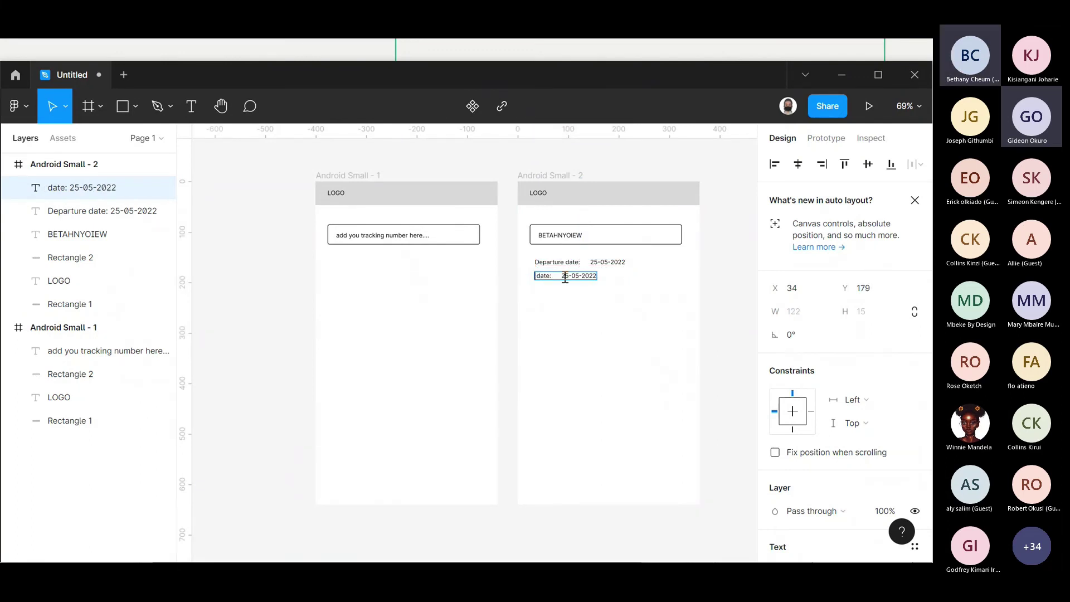
text(Ar )
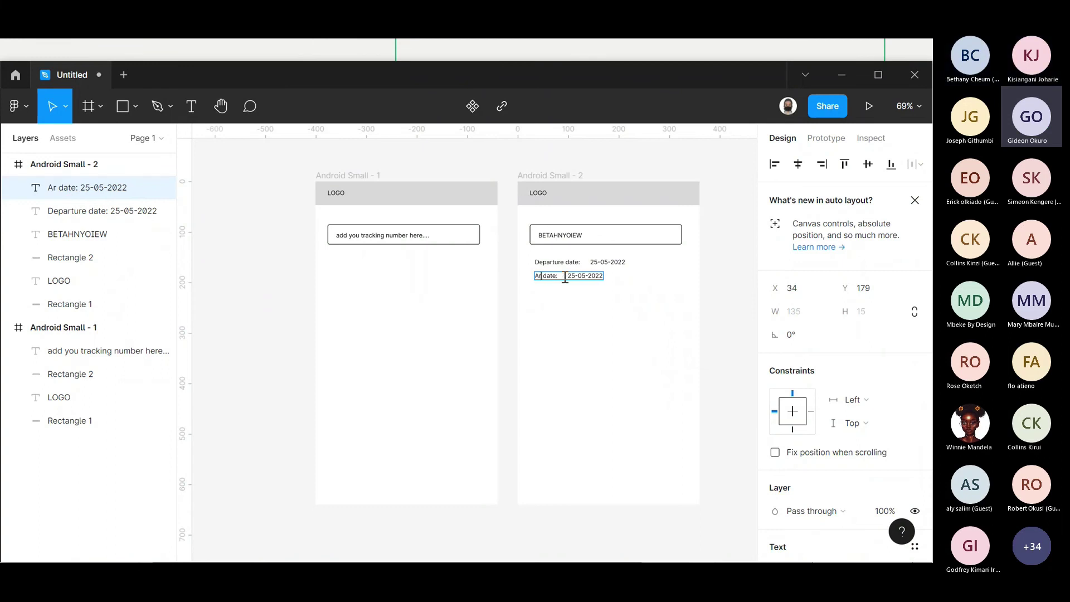
text(rival)
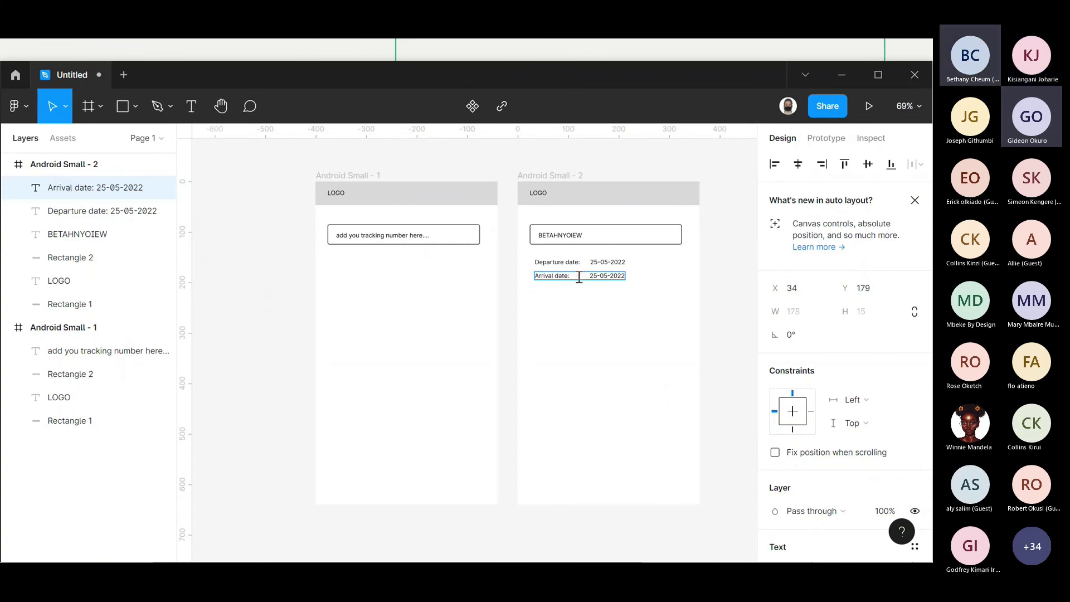
key(Escape)
key(Escape)
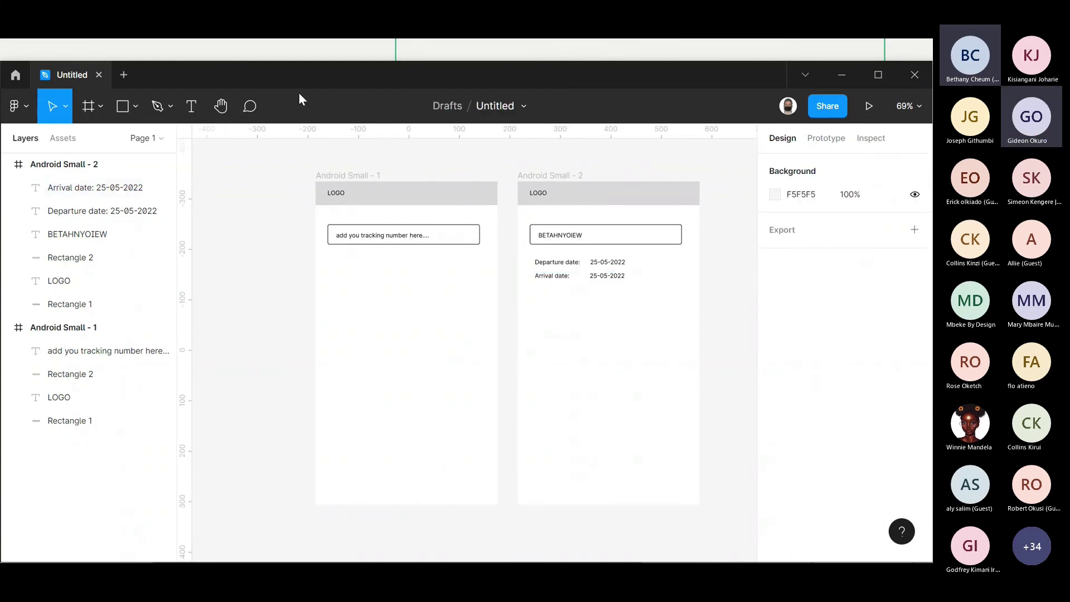
- Draw a rectangle below the two date lines and compare it with the tracking box's width
click(119, 111)
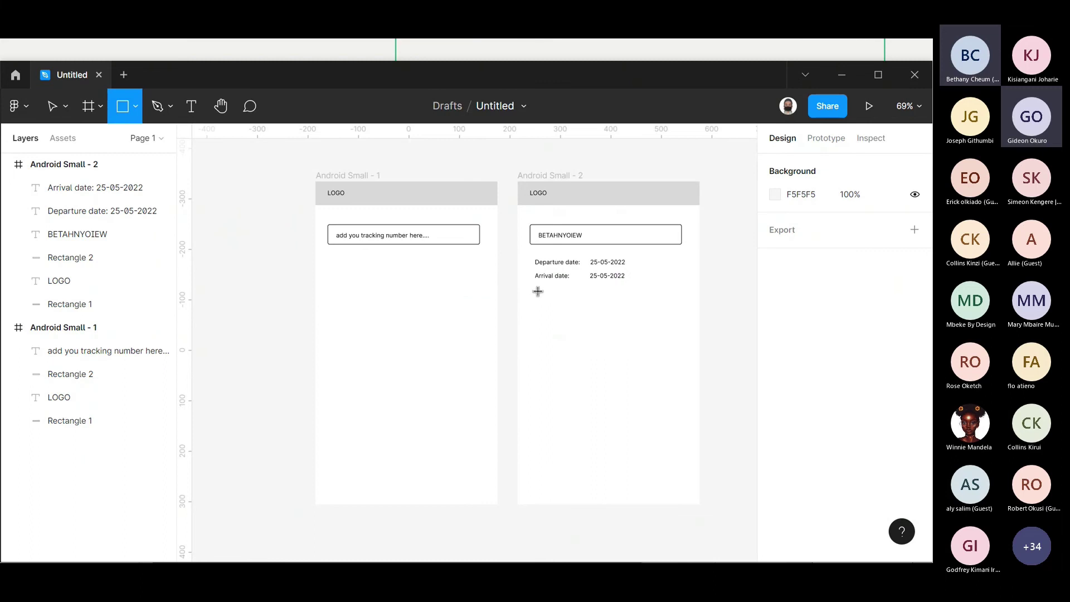
drag(538, 293, 676, 357)
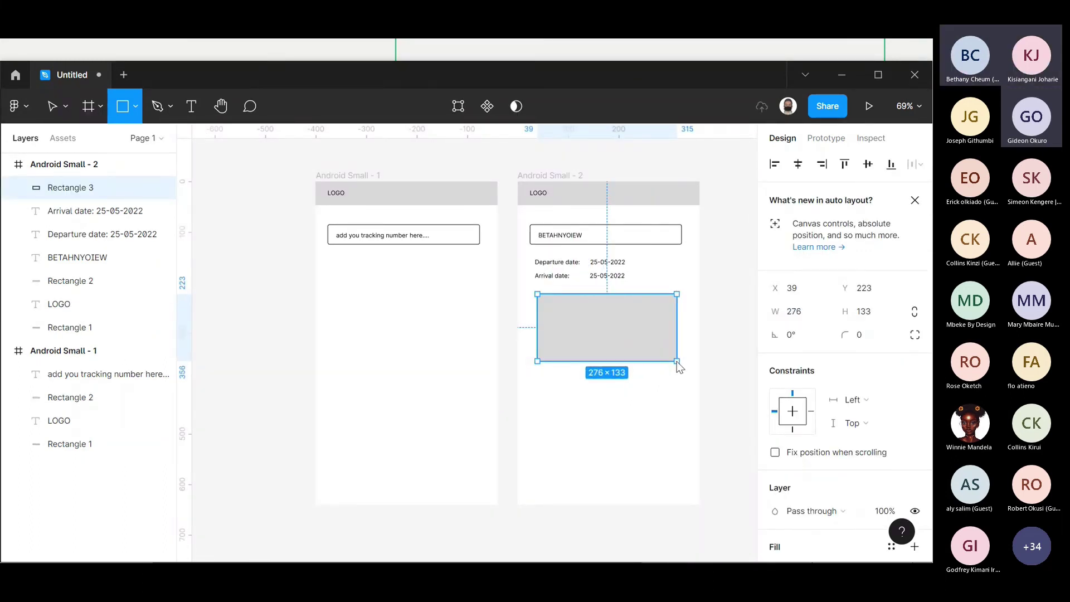
click(717, 308)
drag(618, 323, 615, 325)
click(694, 243)
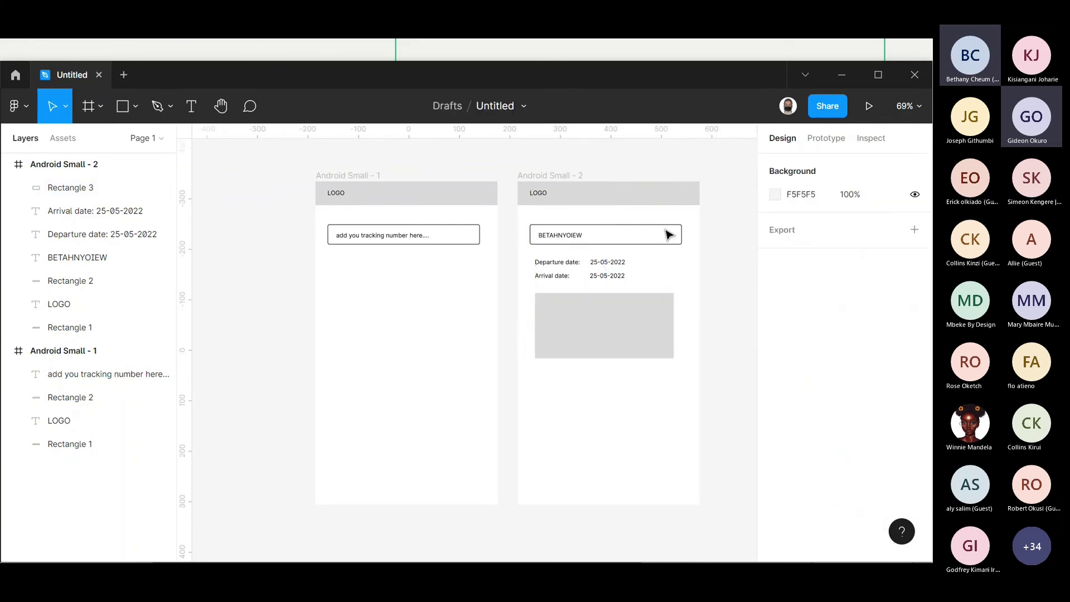
click(666, 229)
click(669, 351)
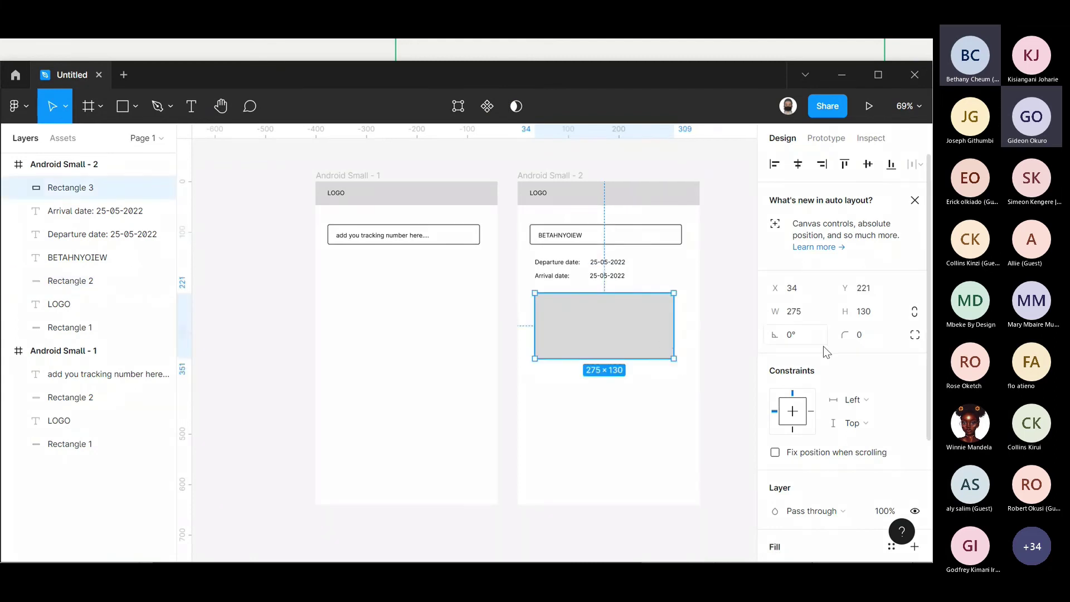
- Give the rectangle corner radius 4, widen it to 301, and line up the date texts
click(865, 339)
text(4)
key(Return)
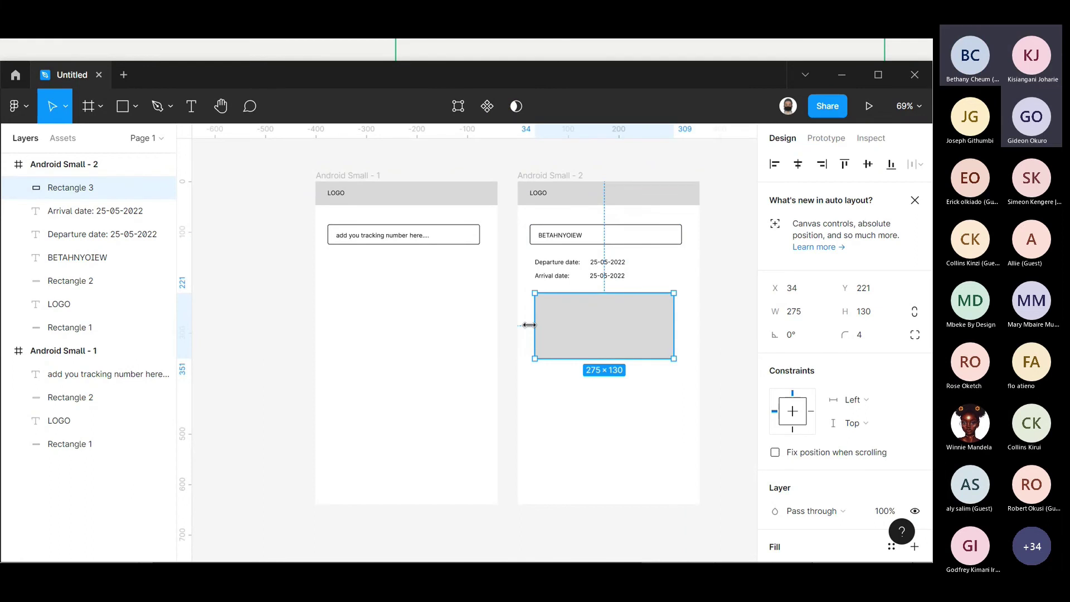
drag(523, 325, 527, 318)
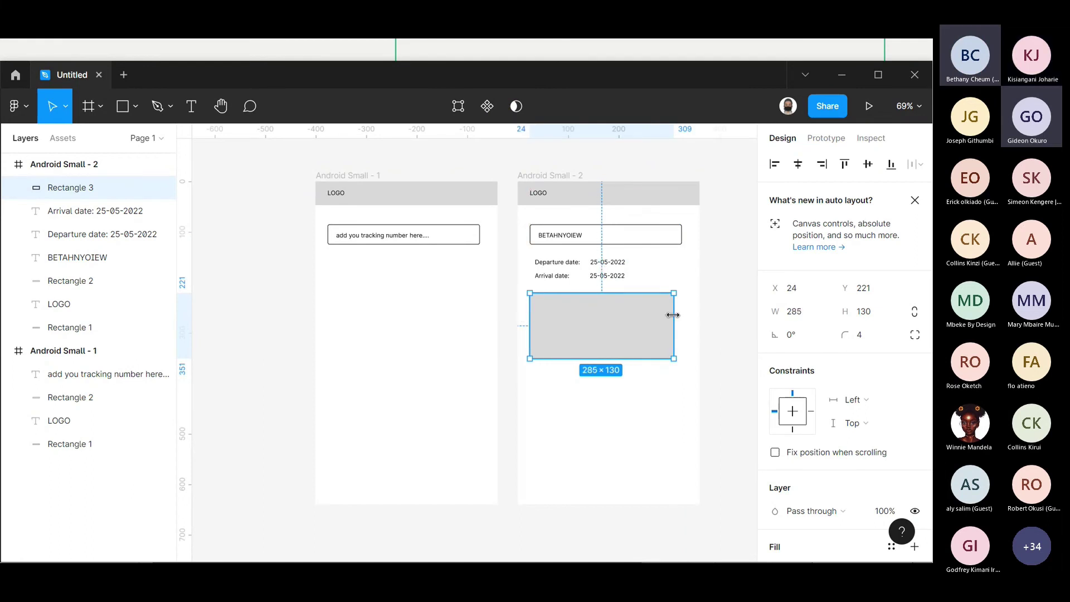
drag(724, 282, 591, 265)
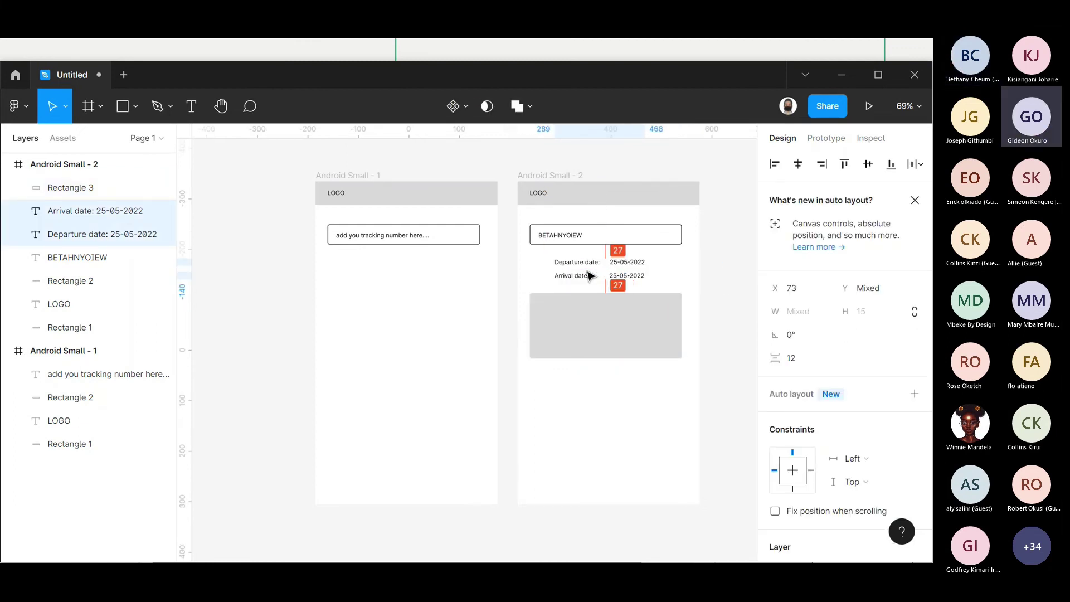
click(604, 155)
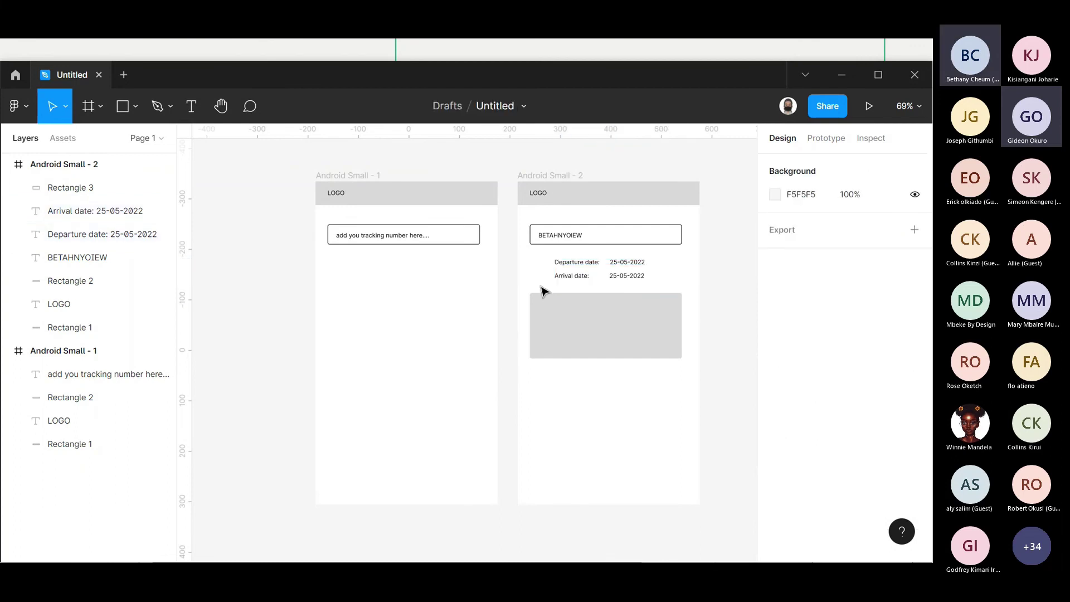
click(583, 314)
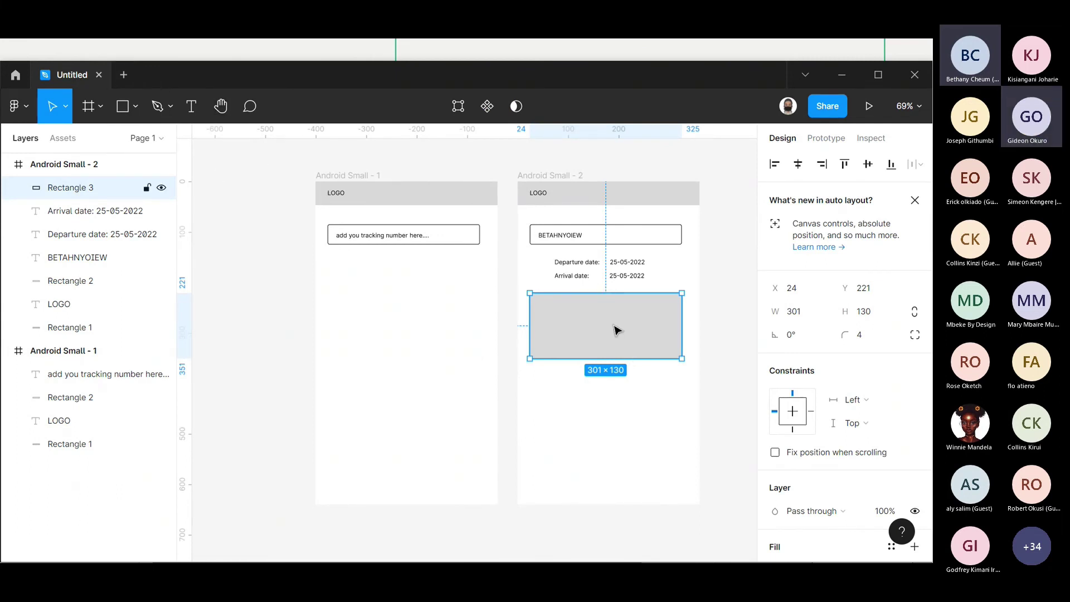
click(134, 105)
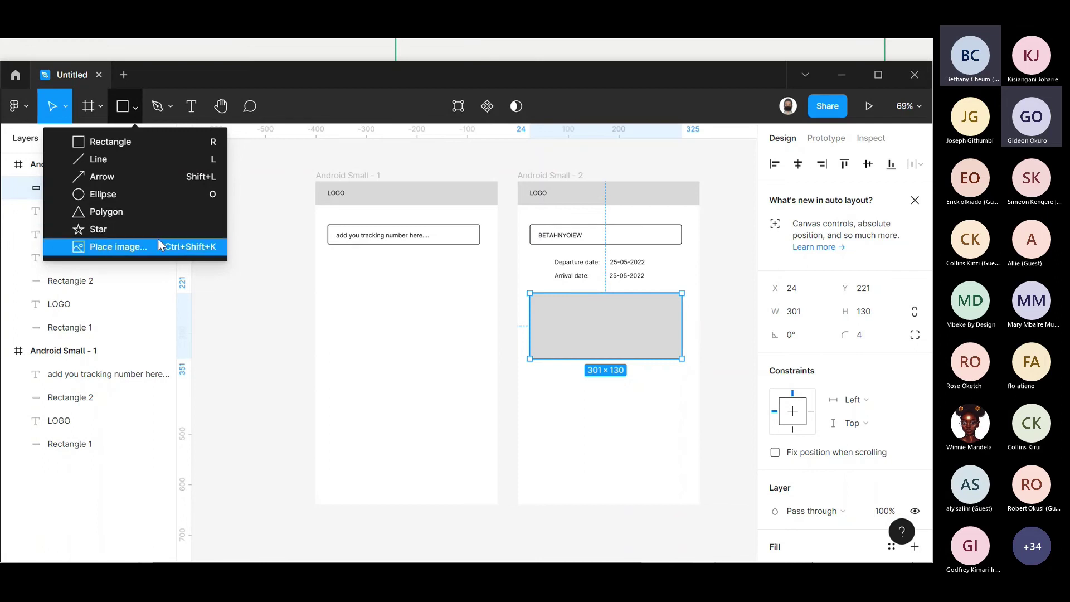
- Browse the main menu's Plugins list, then go to the Drafts home page
click(258, 148)
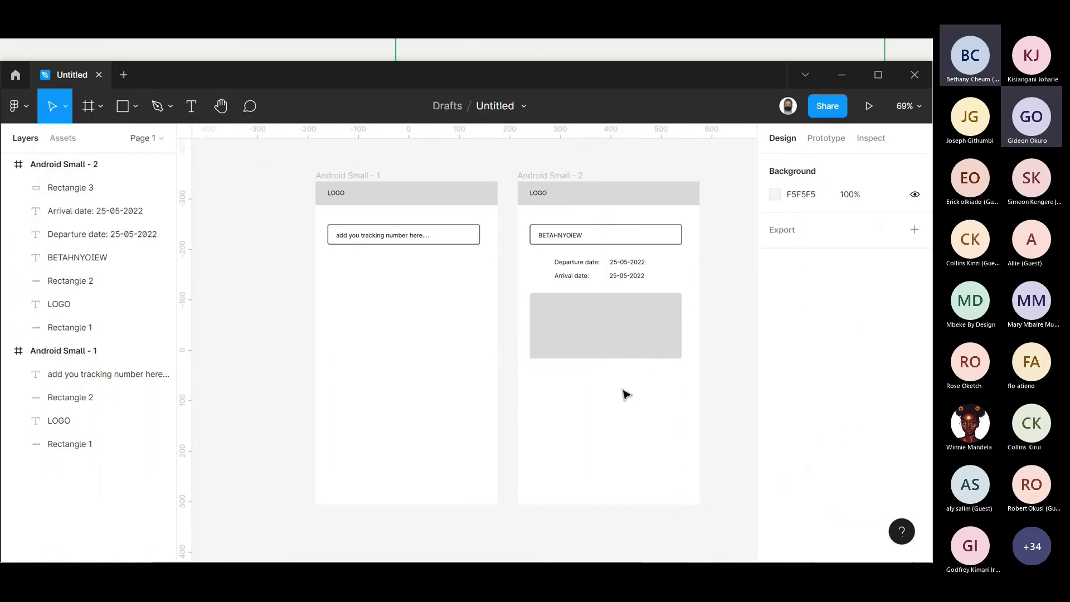
click(616, 345)
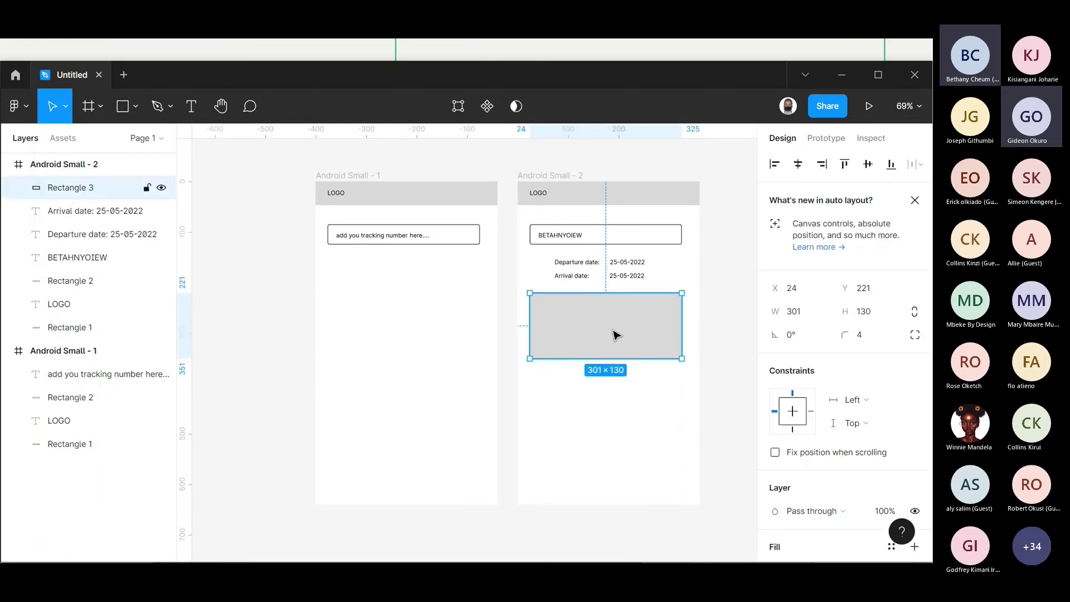
click(32, 108)
mouse_move(118, 312)
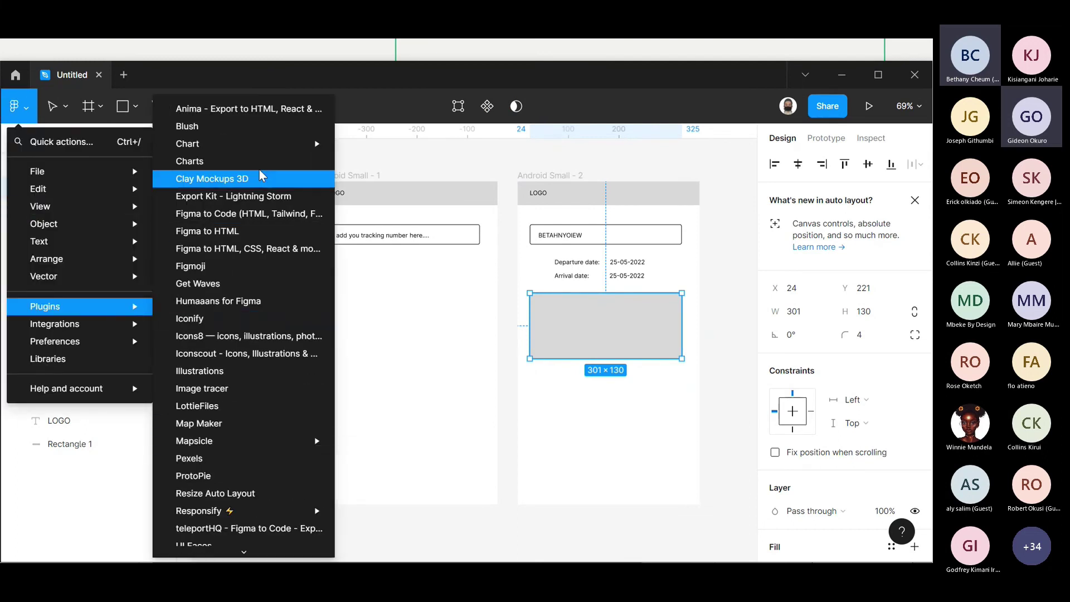
scroll(260, 171, down, 1)
scroll(260, 172, down, 3)
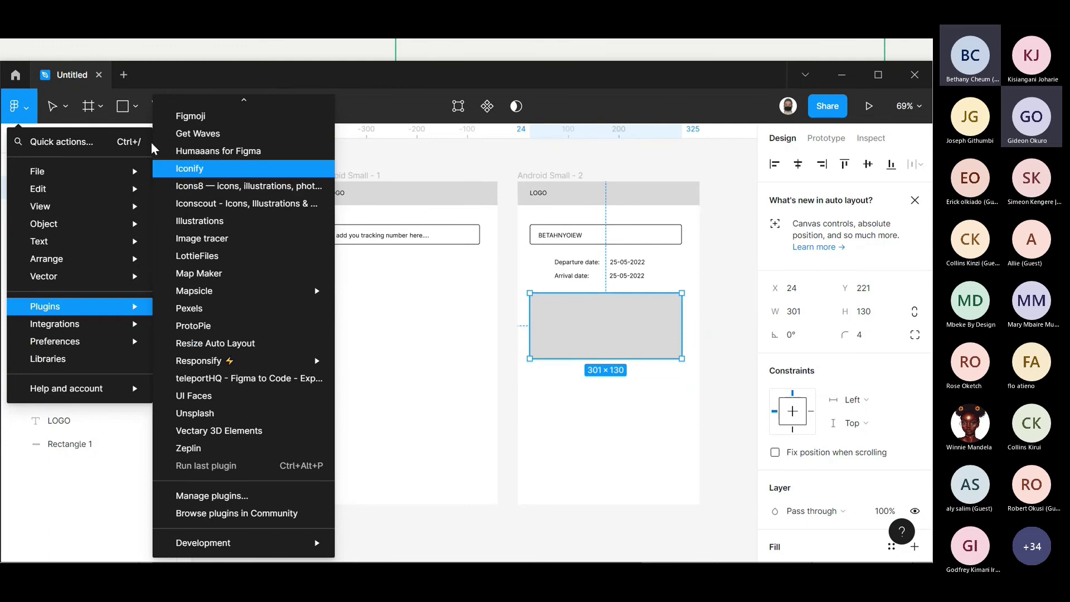
click(16, 76)
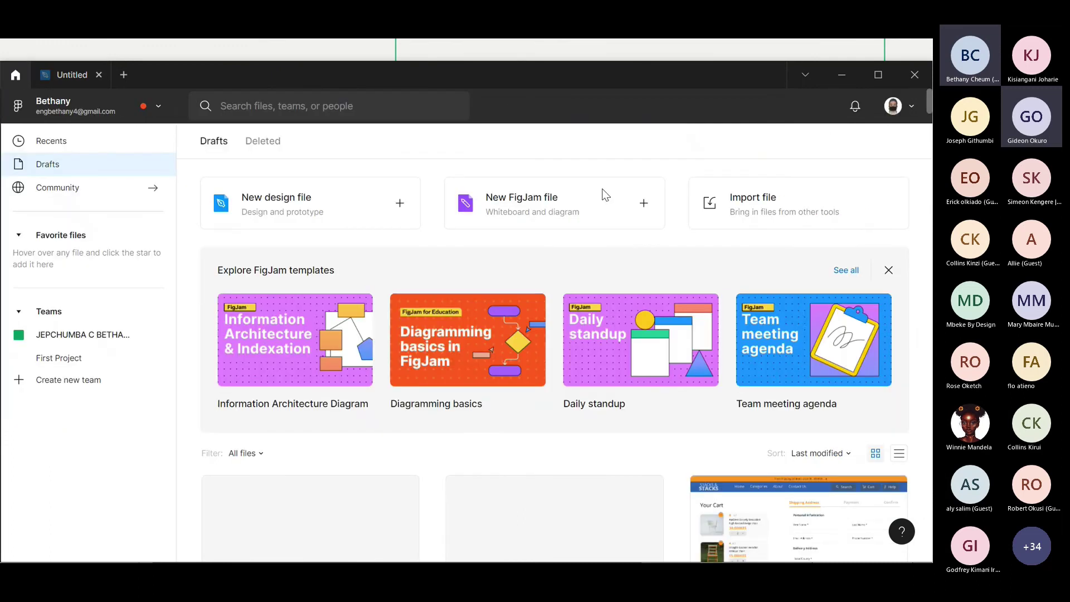
- Search Community plugins for 'pexels' to confirm Pexels is installed, then reopen the Untitled file
click(102, 112)
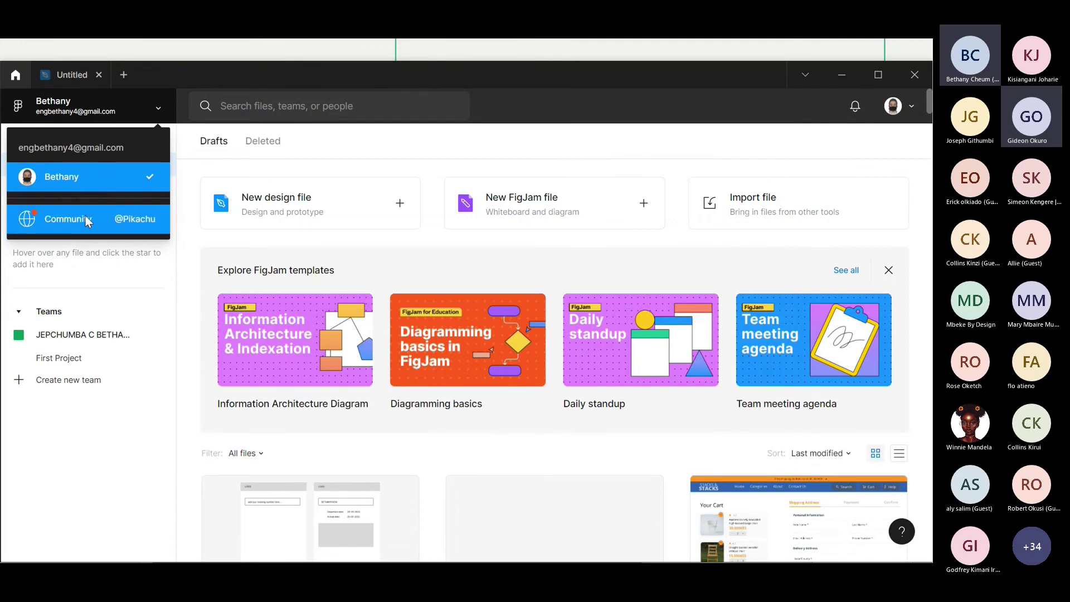
click(87, 221)
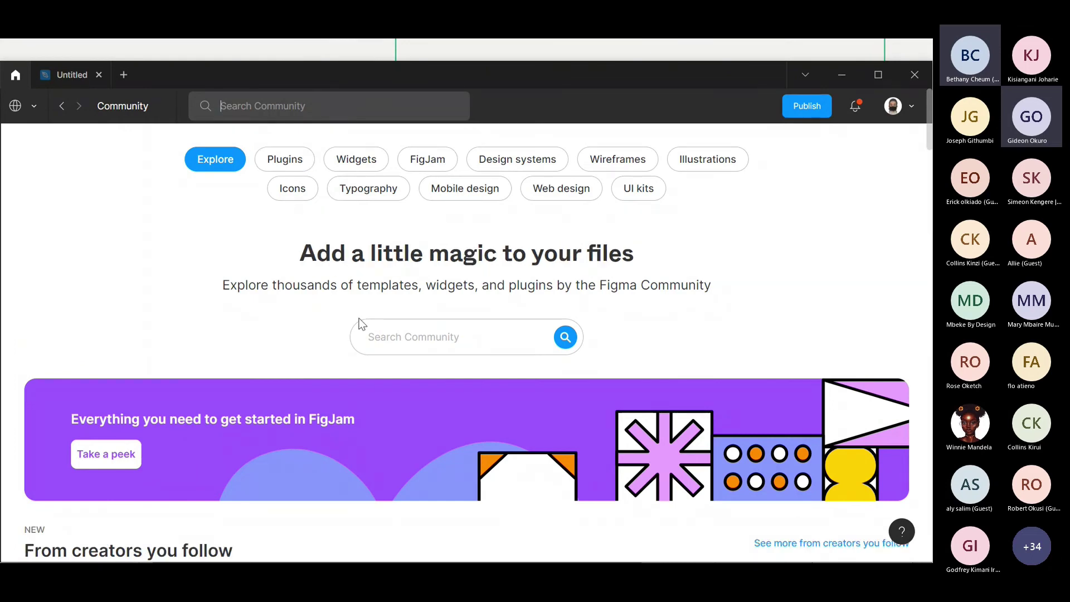
scroll(359, 319, down, 5)
scroll(359, 319, up, 4)
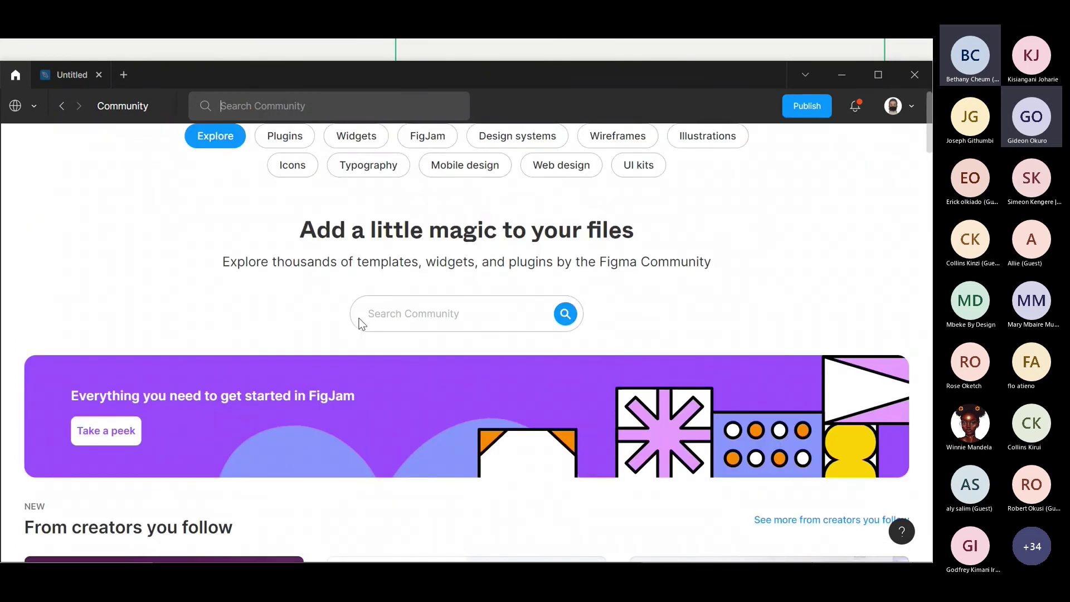
text(pexels)
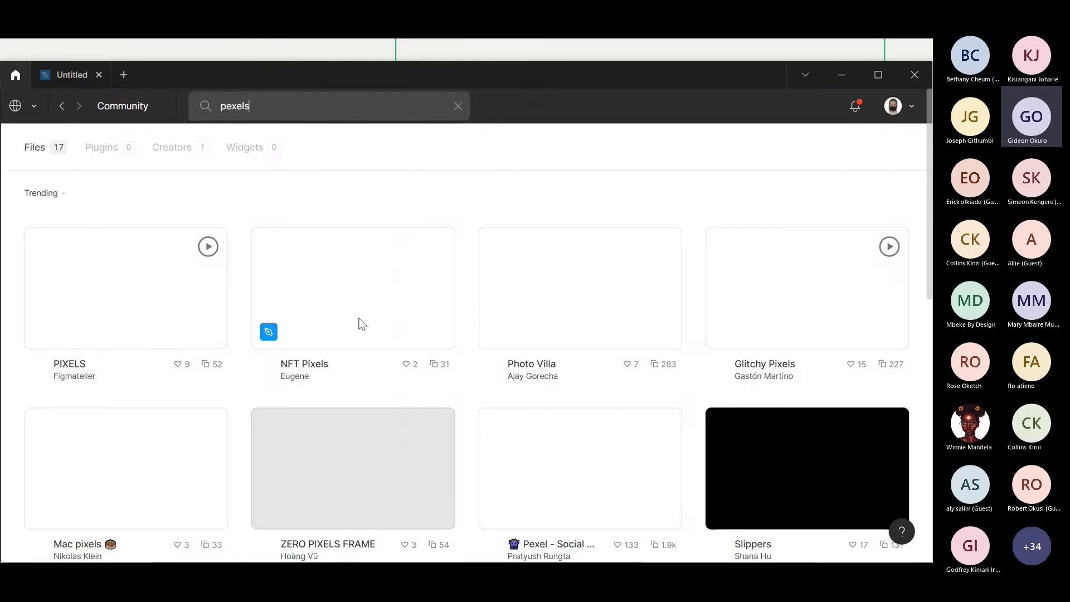
click(101, 146)
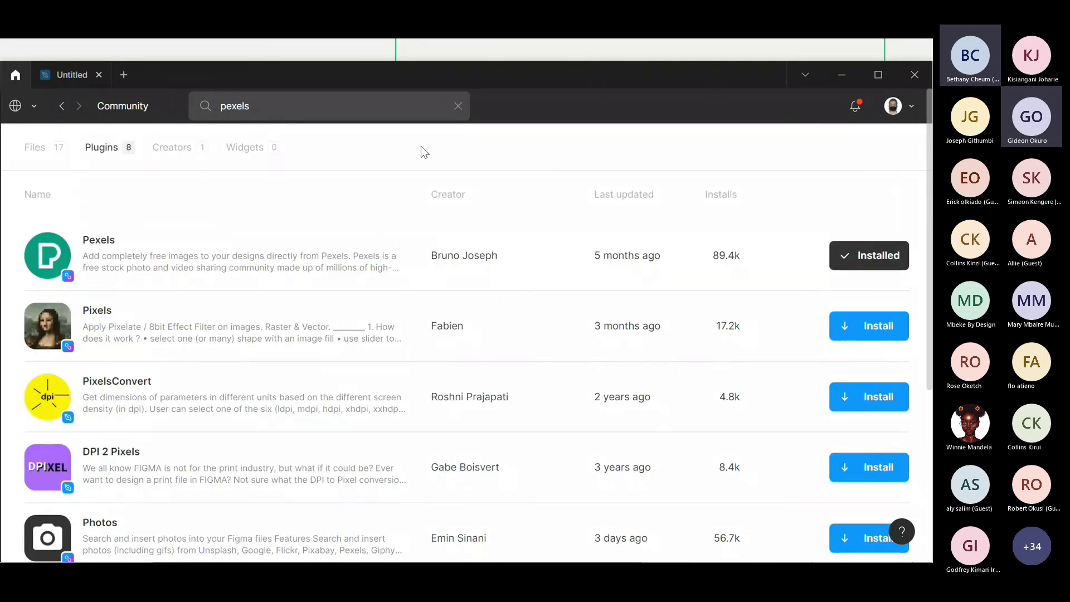
click(56, 74)
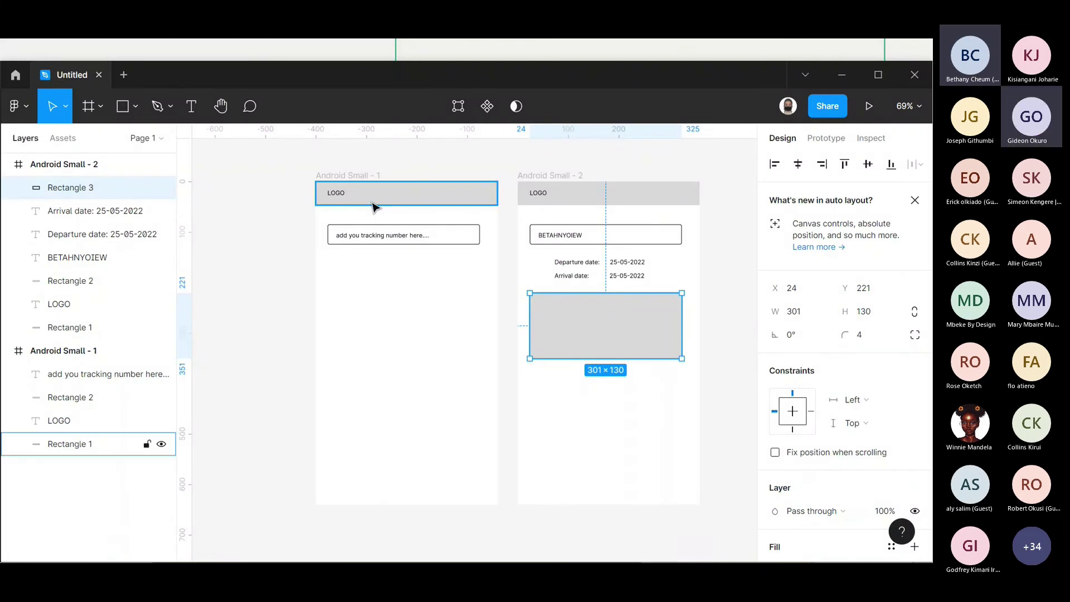
- Run the Pexels plugin from the main menu's Plugins list
click(19, 106)
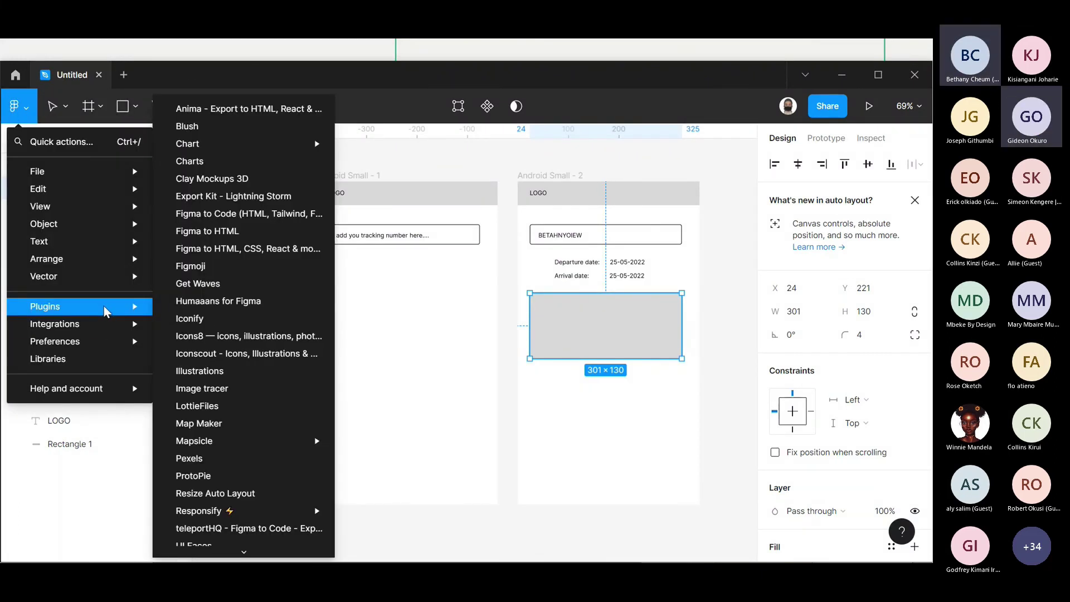
scroll(234, 435, down, 3)
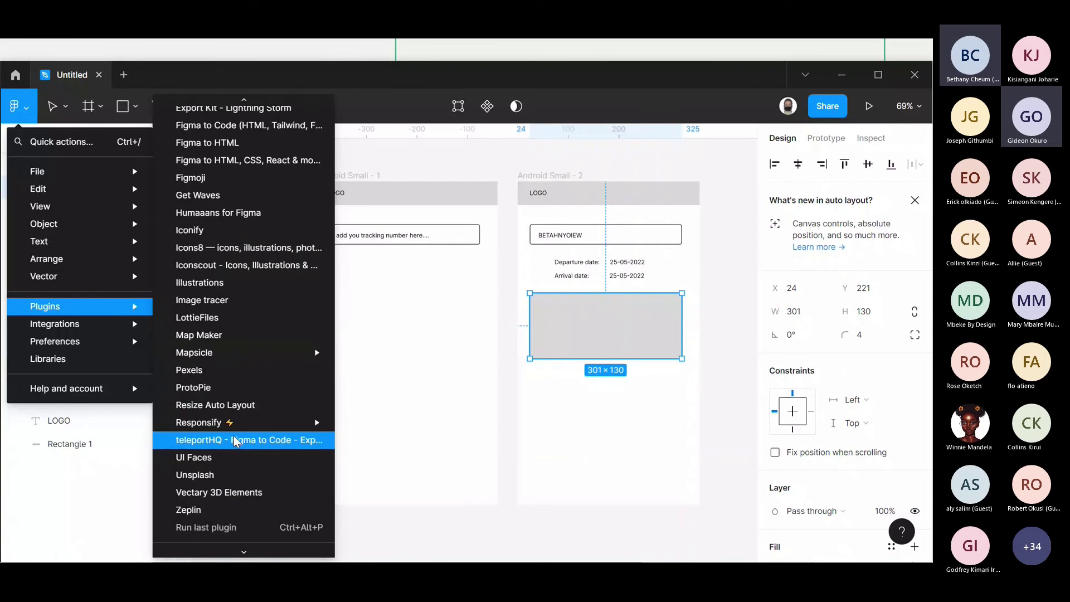
click(234, 441)
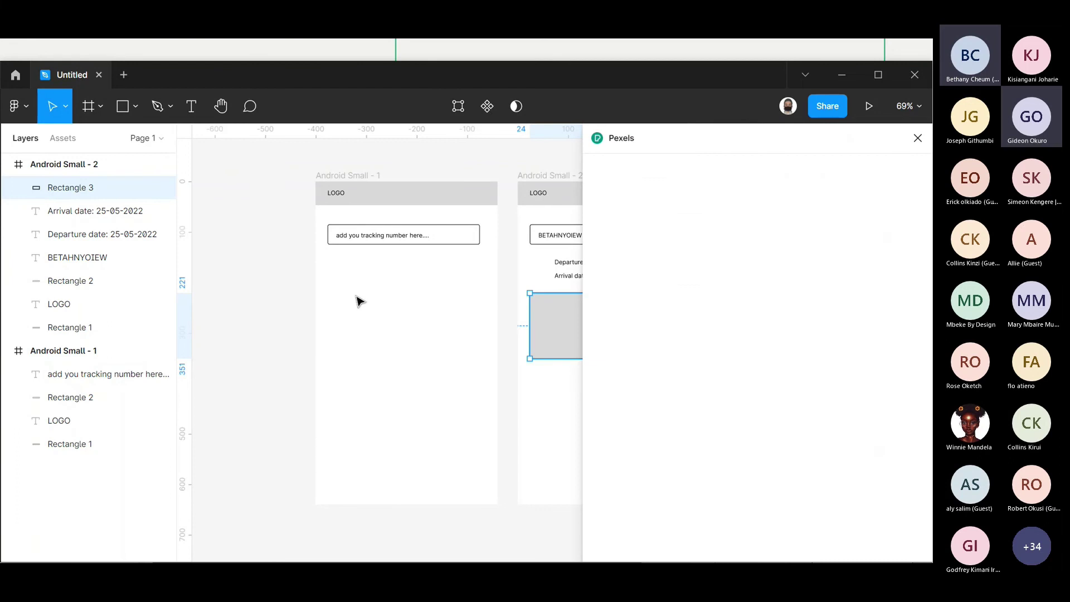
- Search Pexels for 'food' and insert the pizza photo into the grey rectangle
click(717, 174)
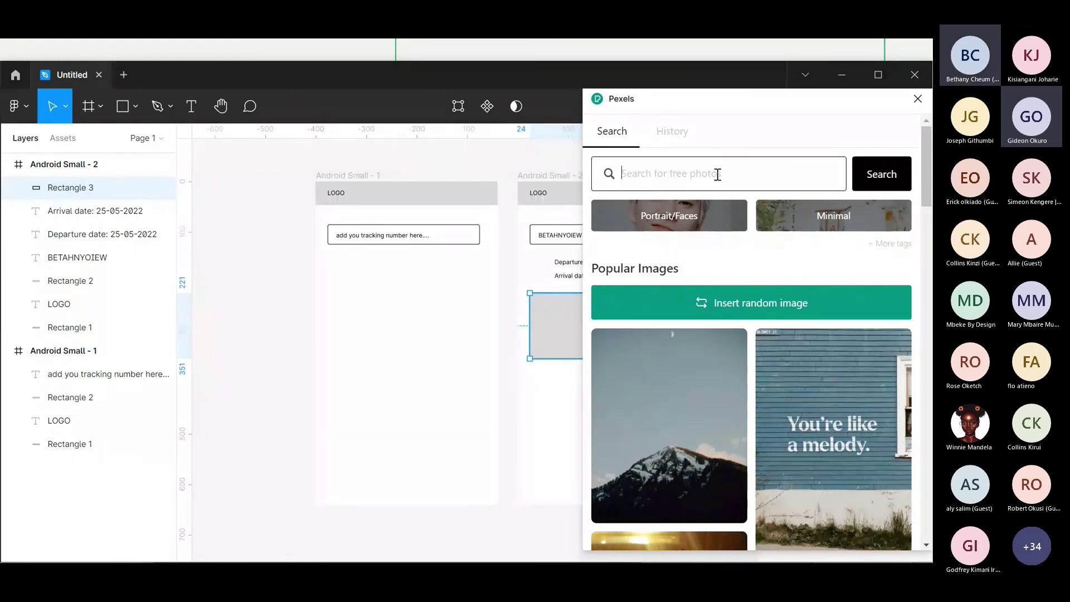
text(food)
key(Return)
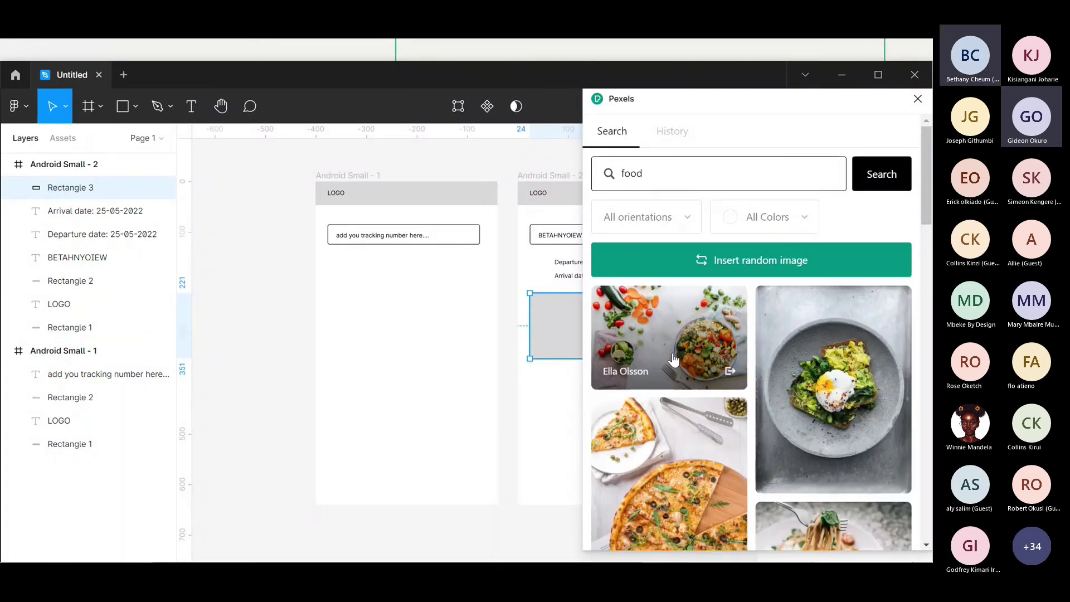
scroll(674, 360, down, 3)
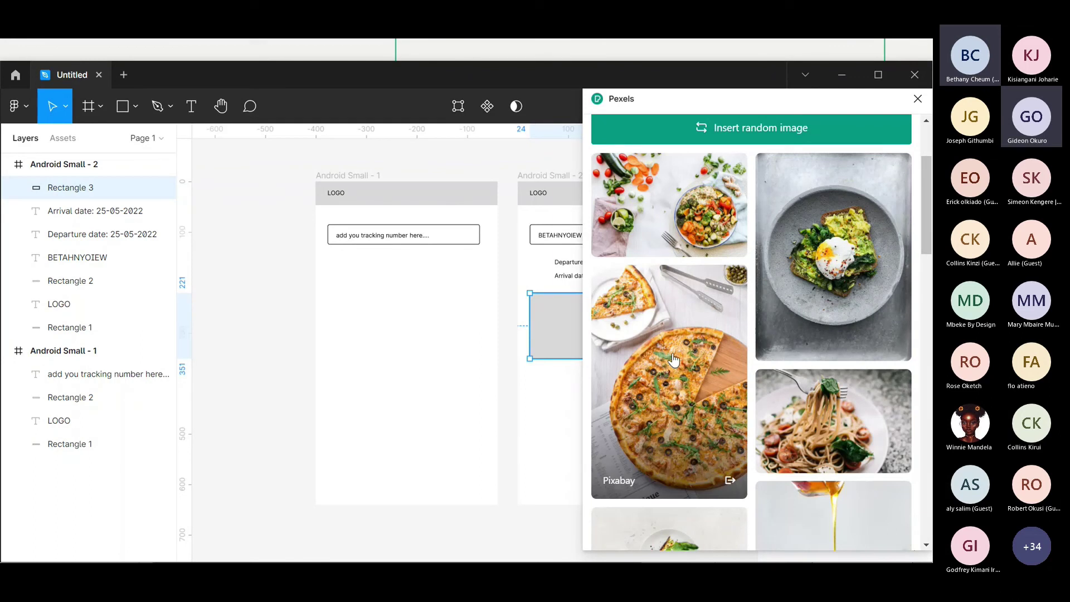
click(674, 360)
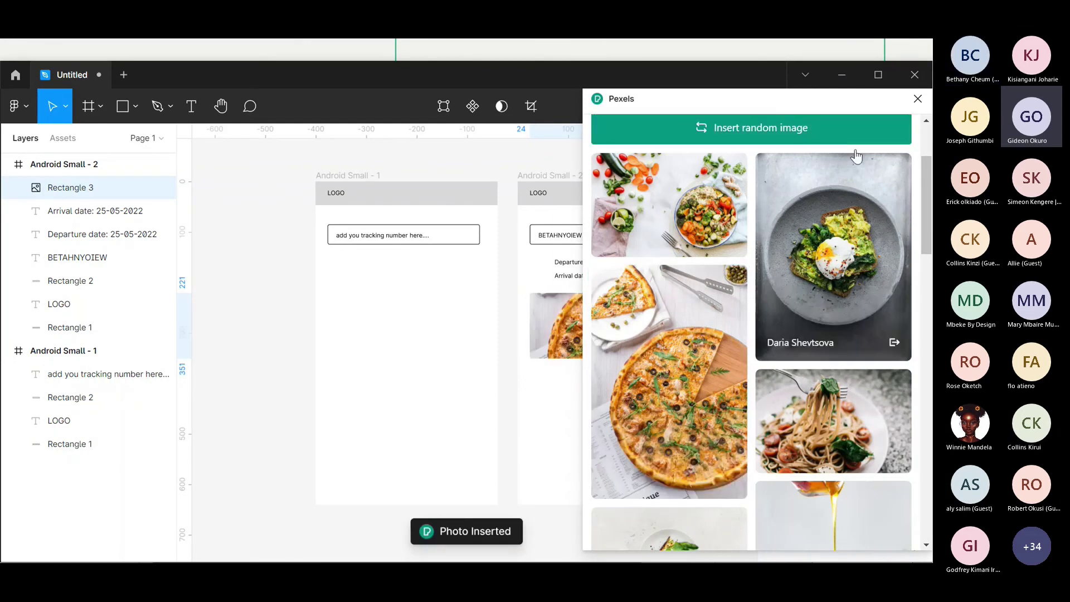
- Close the Pexels plugin panel, keeping the inserted photo
click(920, 86)
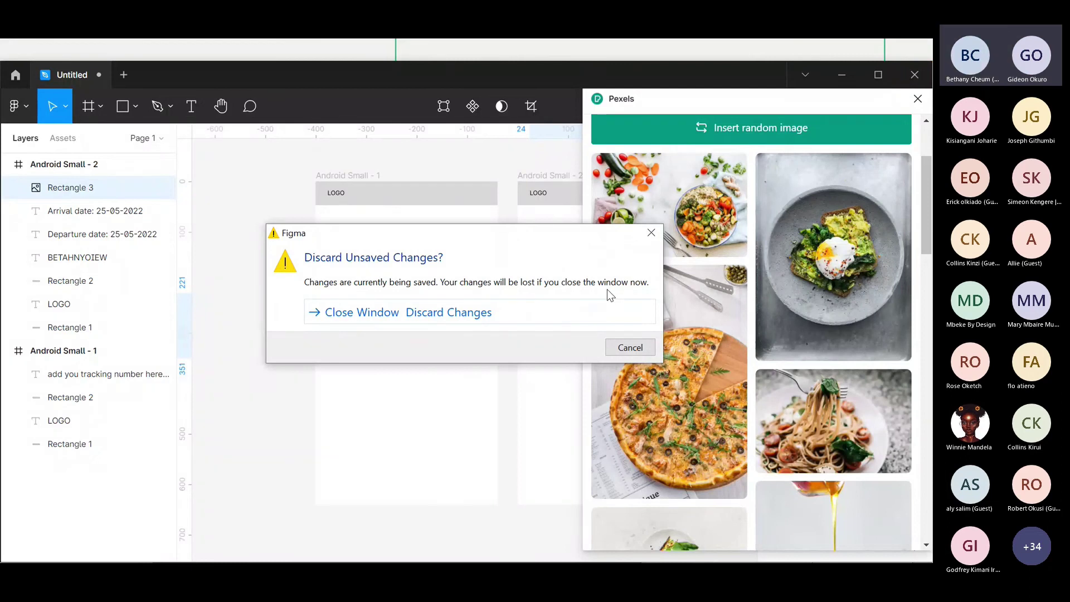
click(630, 347)
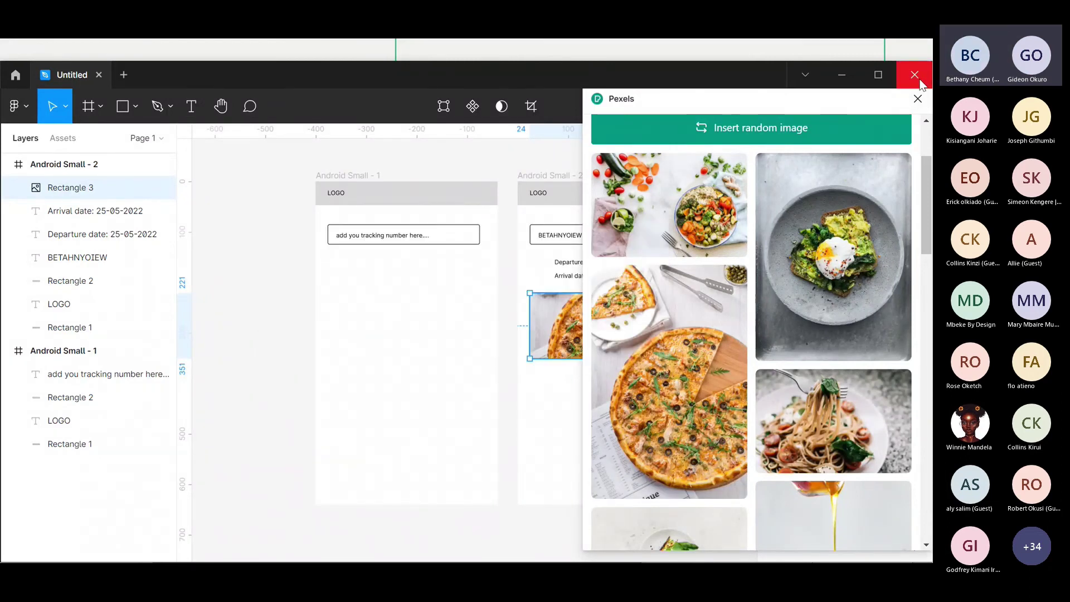
click(918, 100)
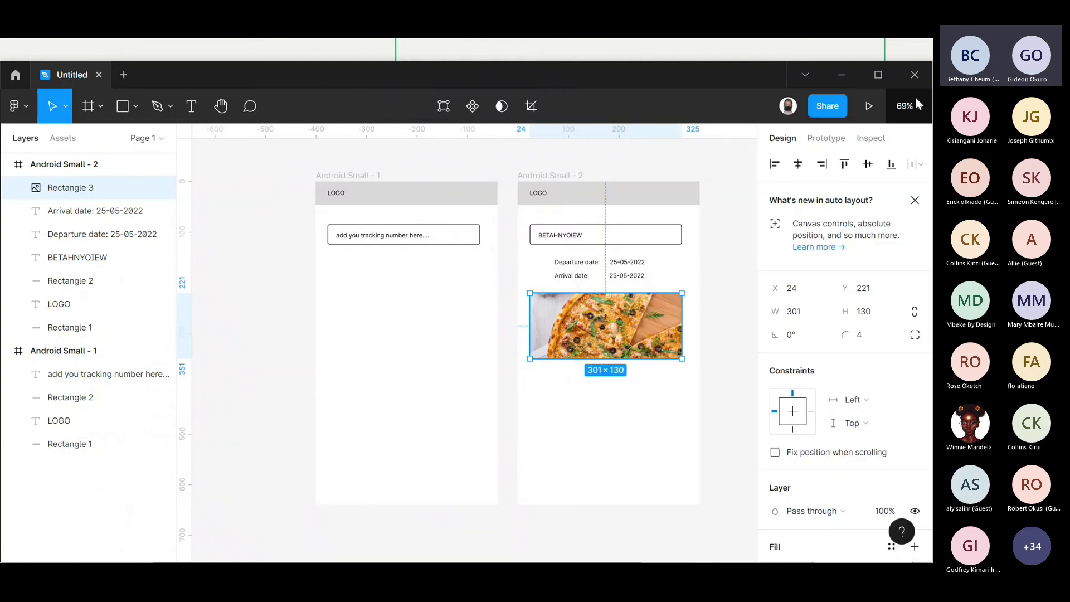
click(709, 283)
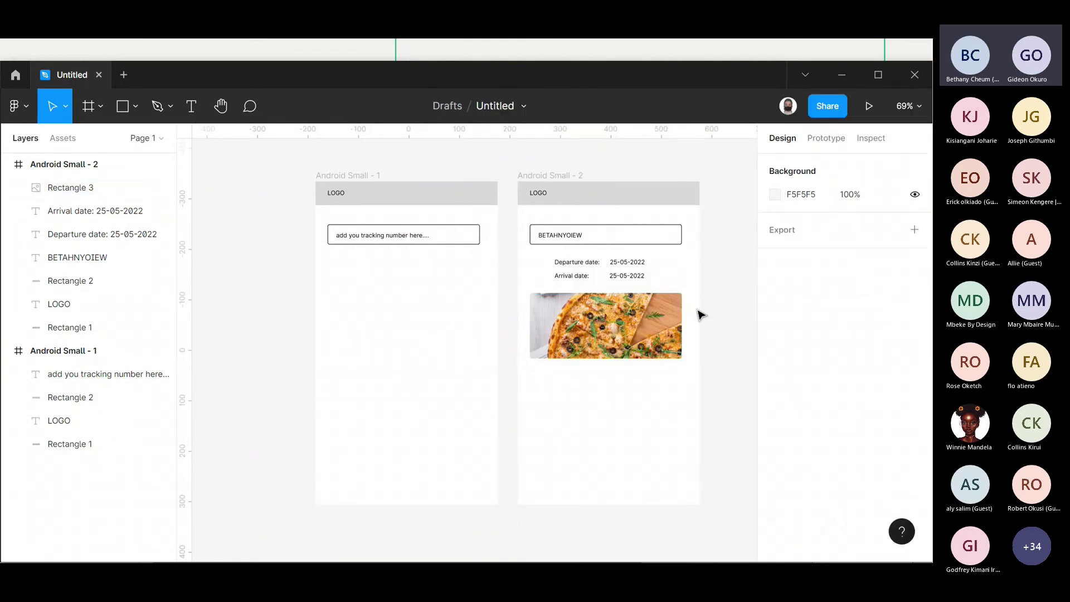
- Drag the pizza image's bottom edge down so it measures 301 × 215
click(653, 326)
drag(608, 358, 612, 403)
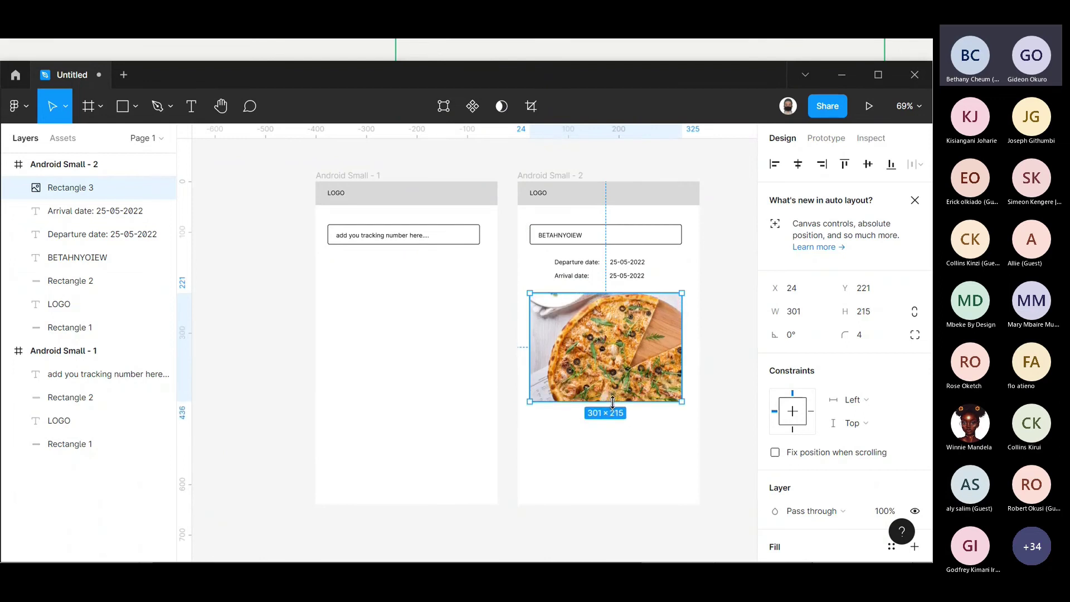
click(729, 357)
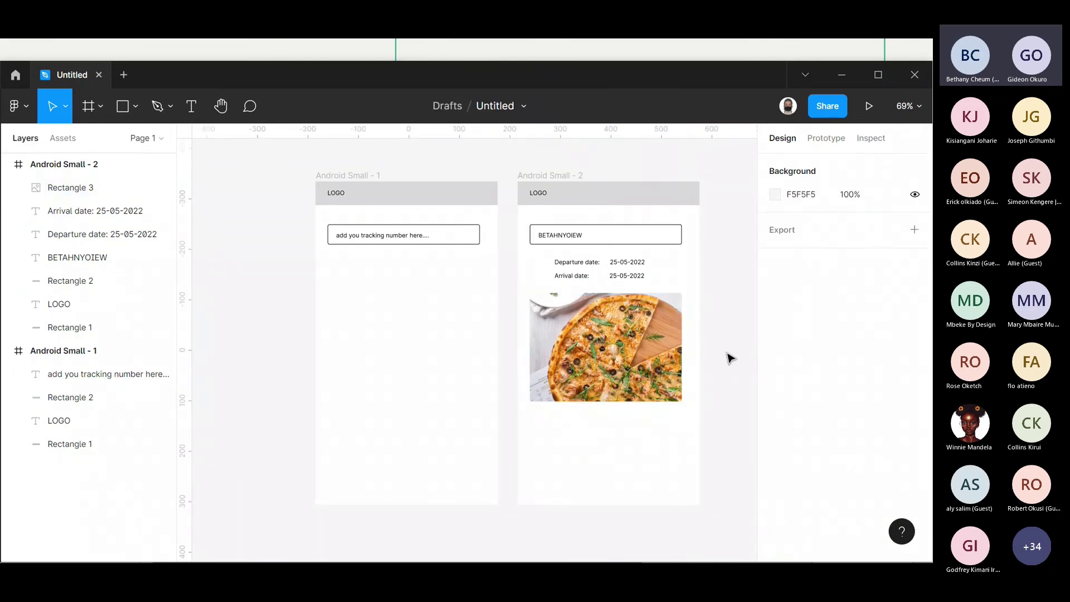
click(622, 358)
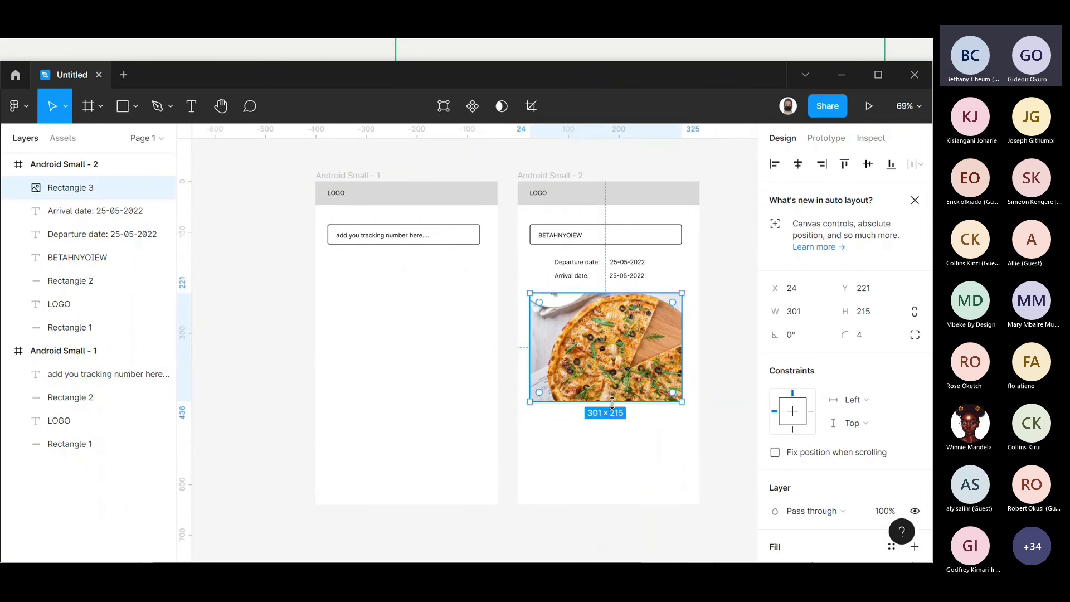
click(690, 394)
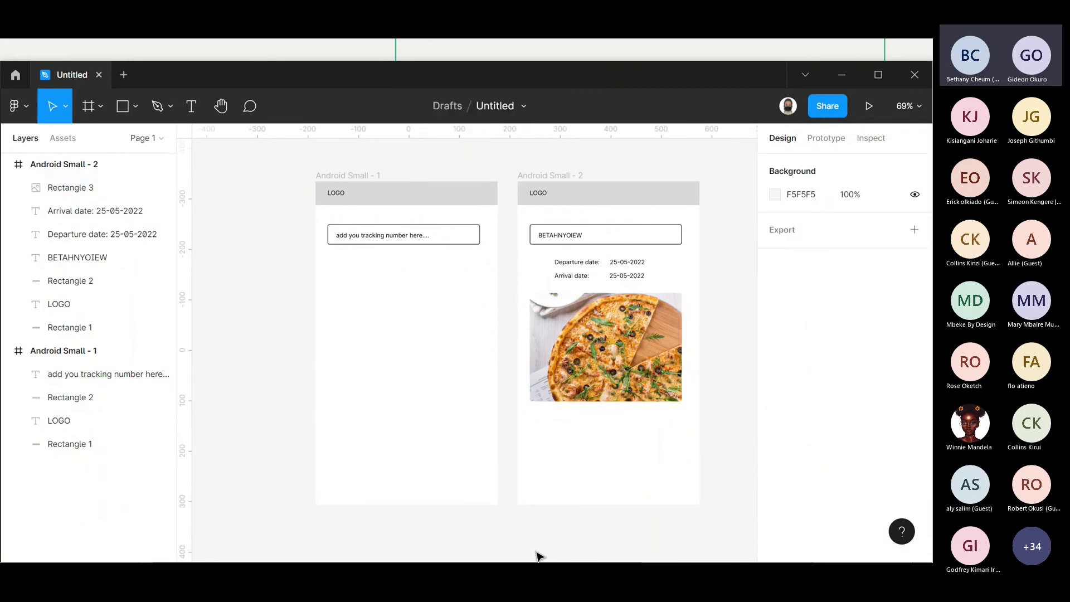
- Switch to Balsamiq and scroll through the reference wireframe's header, dates, Contents image and item list
key(alt+Tab)
key(Tab)
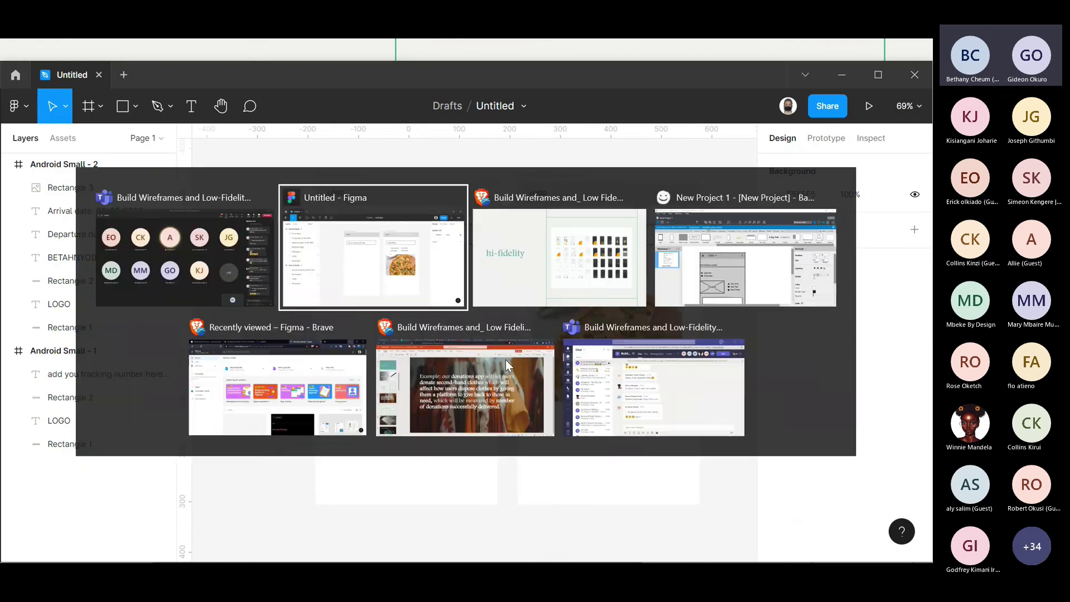
key(Tab)
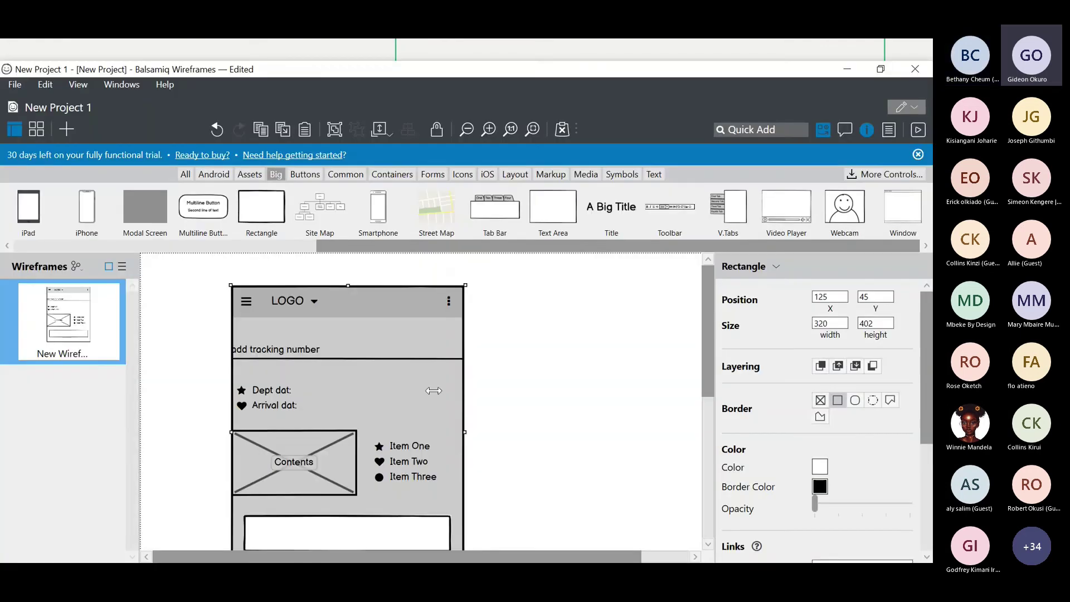
scroll(410, 452, down, 5)
click(410, 453)
scroll(409, 451, up, 5)
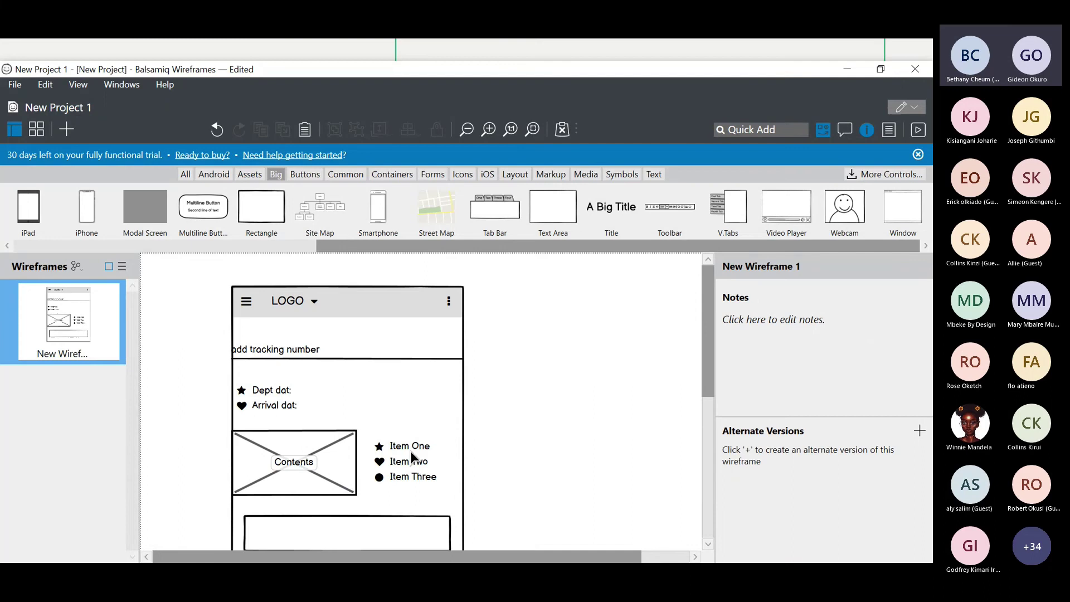
scroll(412, 471, down, 2)
scroll(424, 474, down, 2)
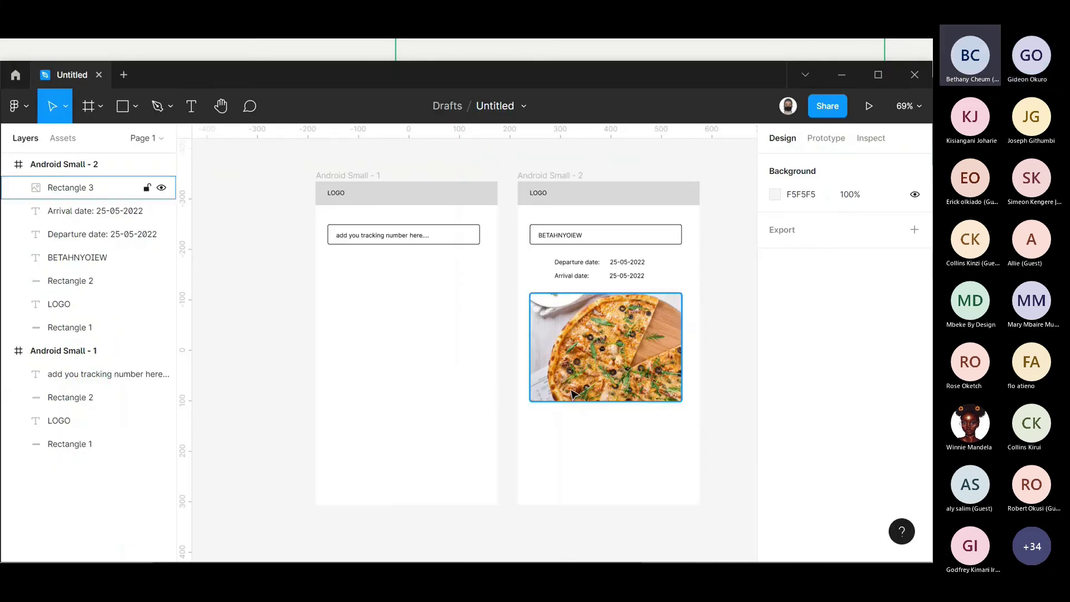
- Shrink the pizza image to 124 × 169
click(679, 398)
drag(682, 407, 599, 378)
click(719, 351)
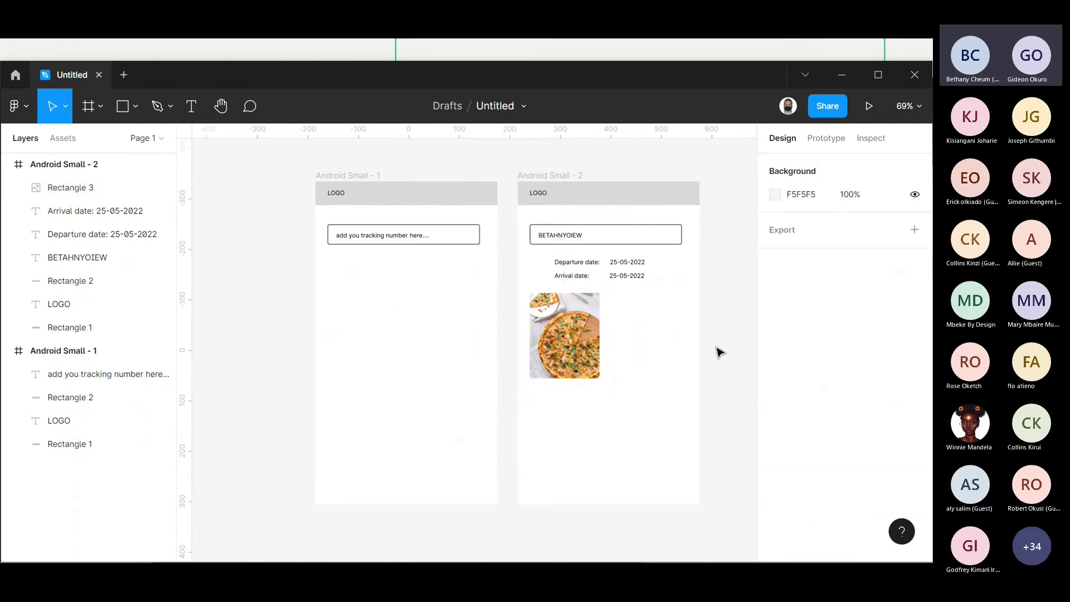
- Paste a copy of the date text beside the image and retype it as bold 'Cargo Content'
click(617, 271)
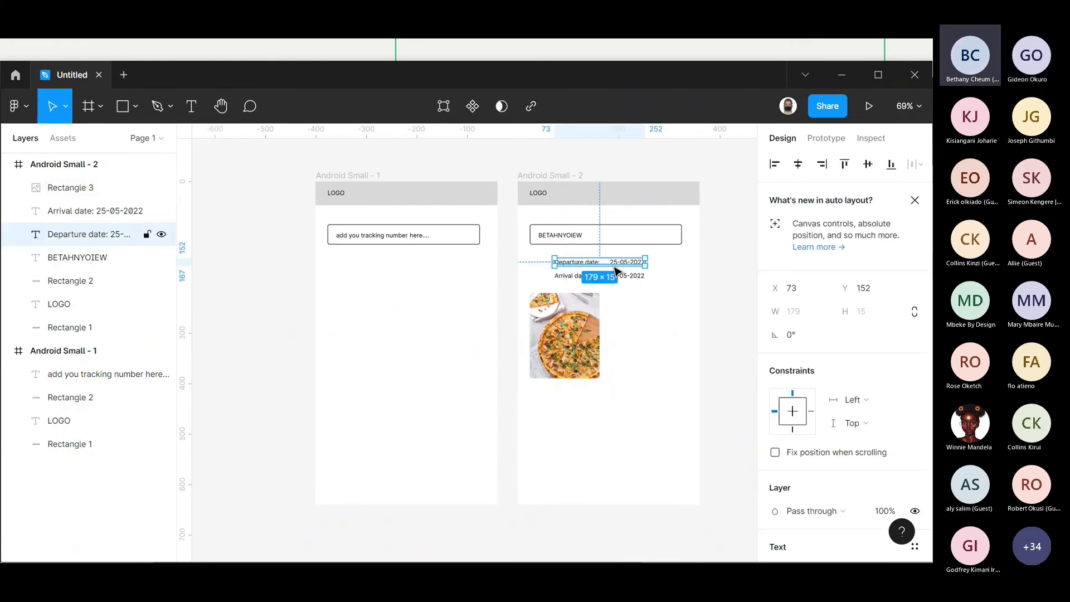
key(ctrl+v)
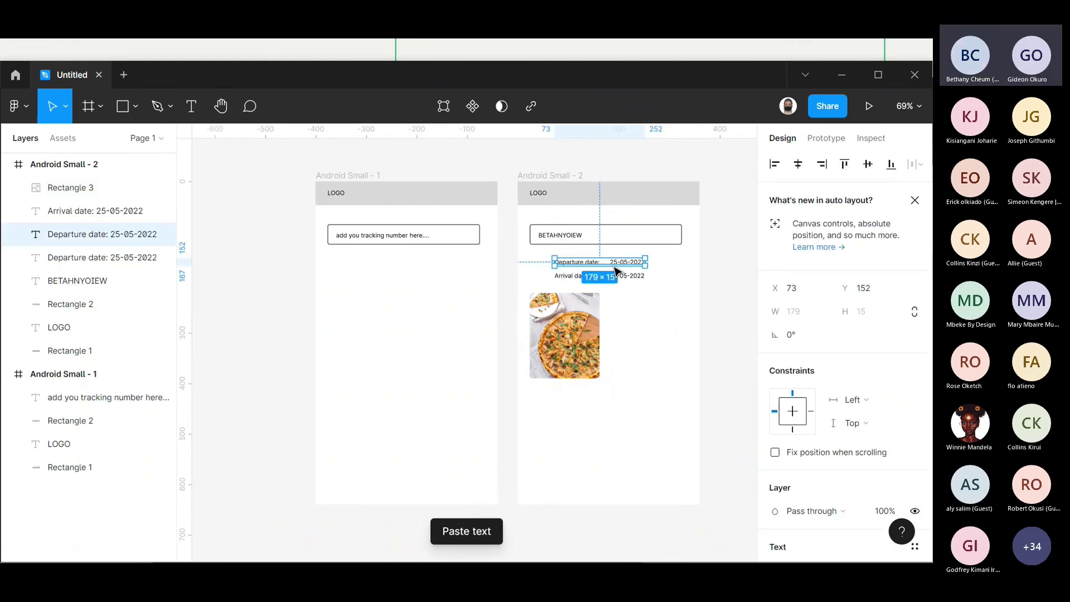
drag(616, 271, 664, 307)
double_click(657, 301)
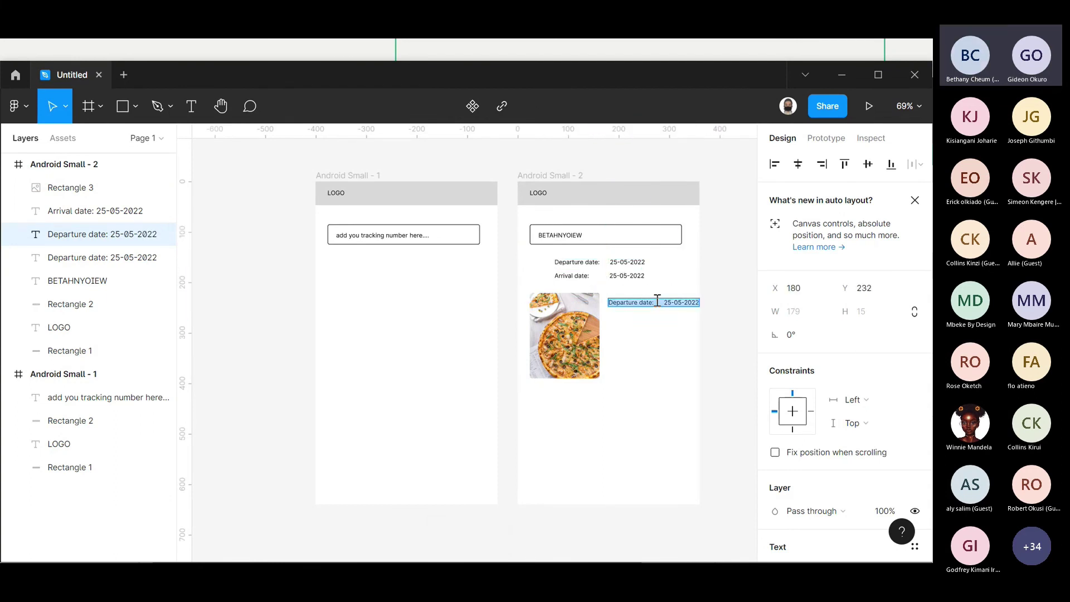
key(ctrl+b)
key(ctrl+a)
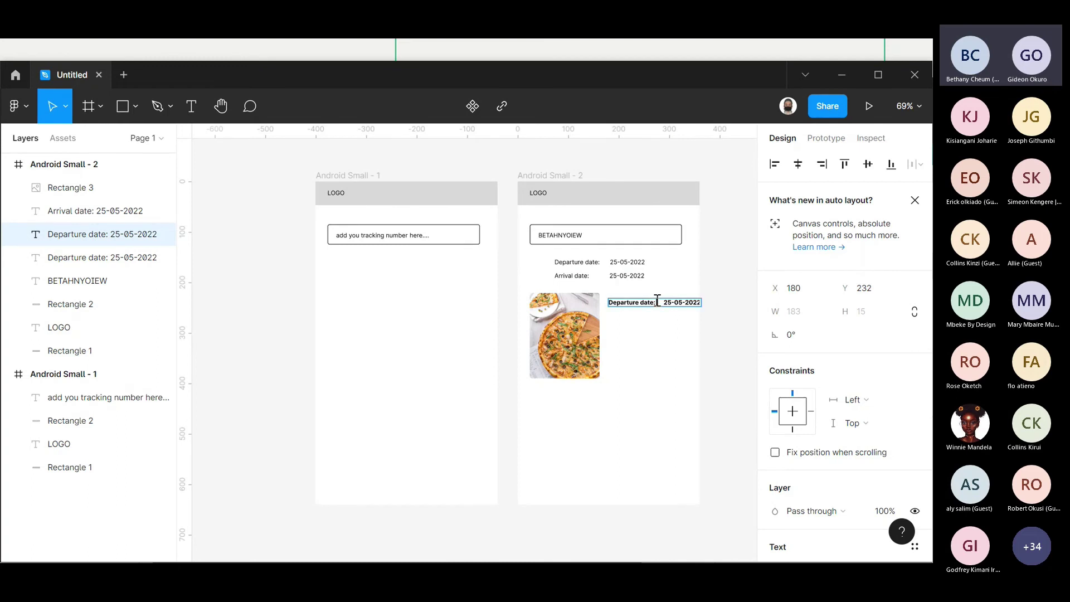
text(Con)
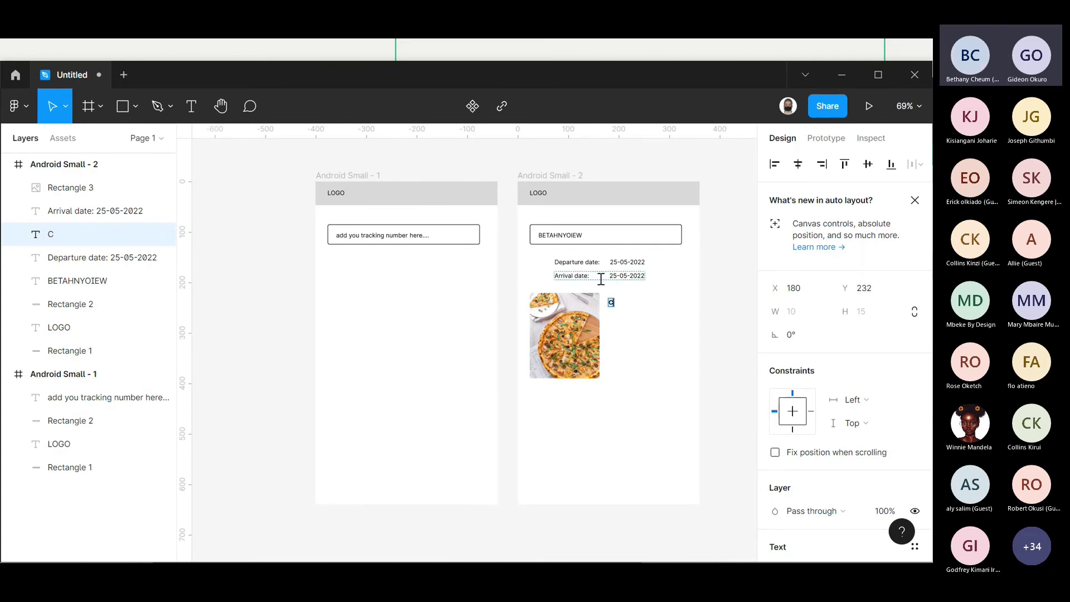
key(BackSpace)
key(BackSpace)
key(BackSpace)
key(BackSpace)
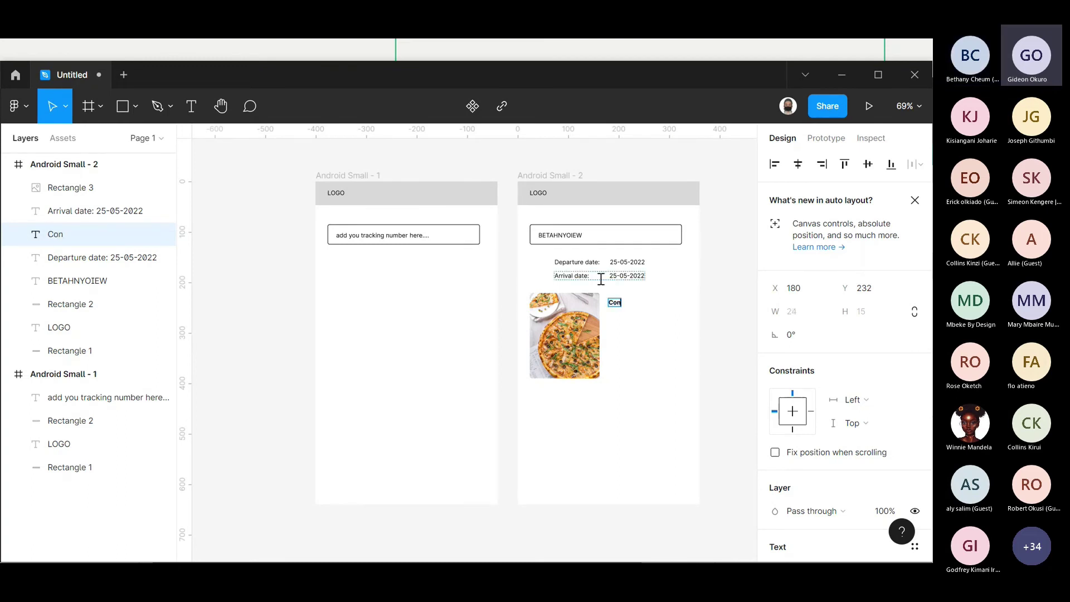
text(C)
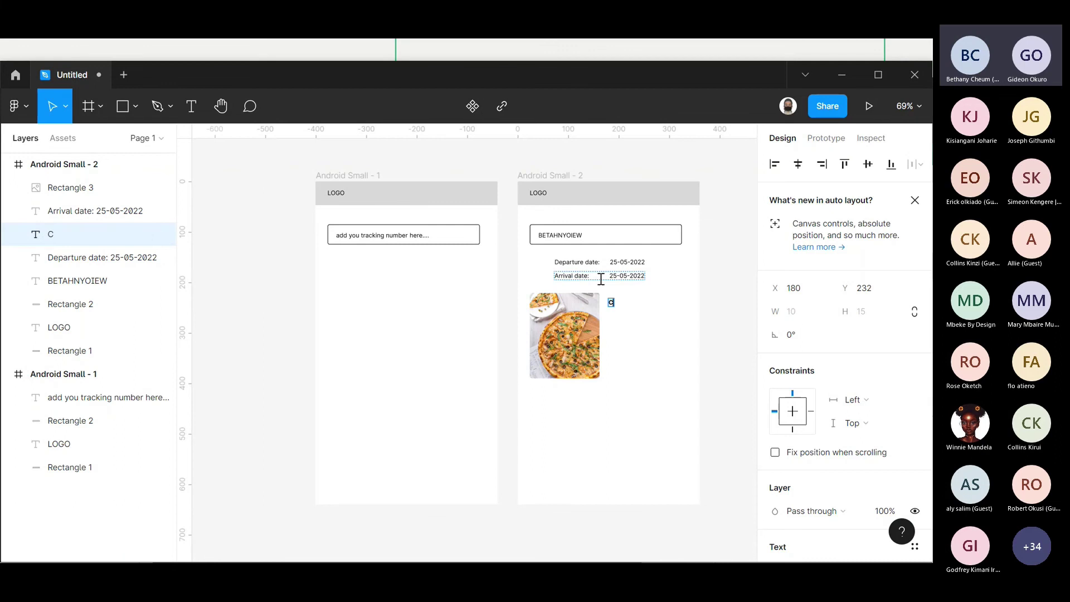
text(argo Content)
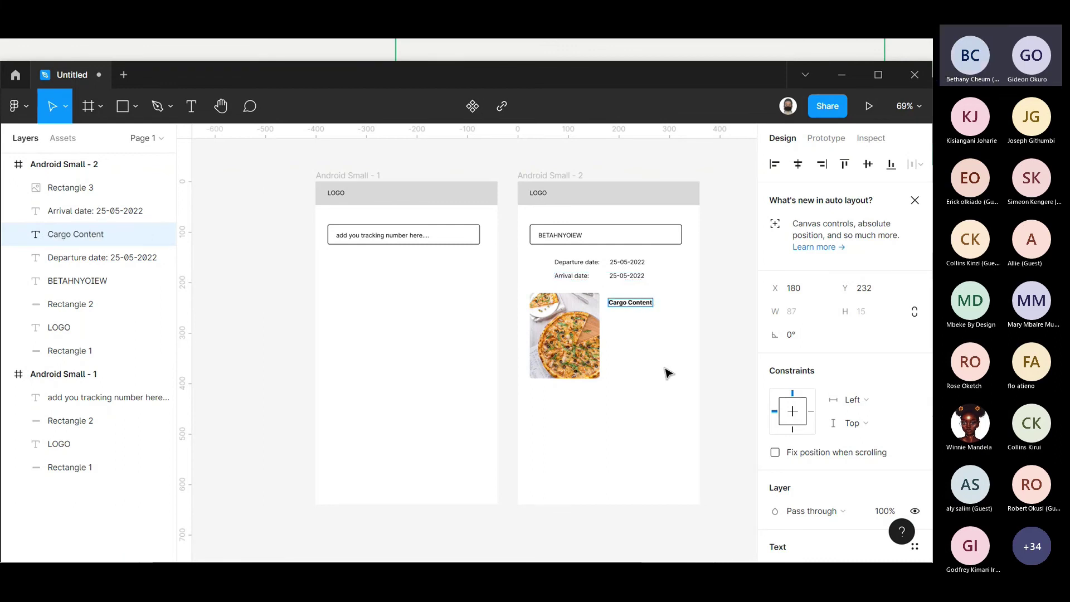
- Duplicate the Departure date line under the Cargo Content heading and clear its text
click(612, 268)
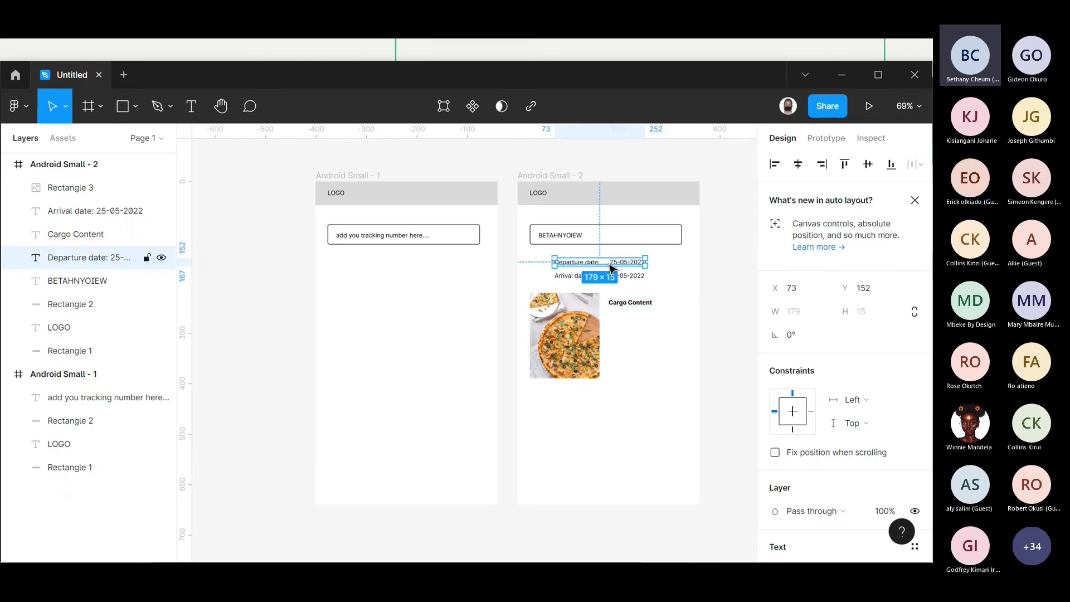
key(ctrl+c)
key(ctrl+v)
drag(611, 267, 666, 320)
key(Return)
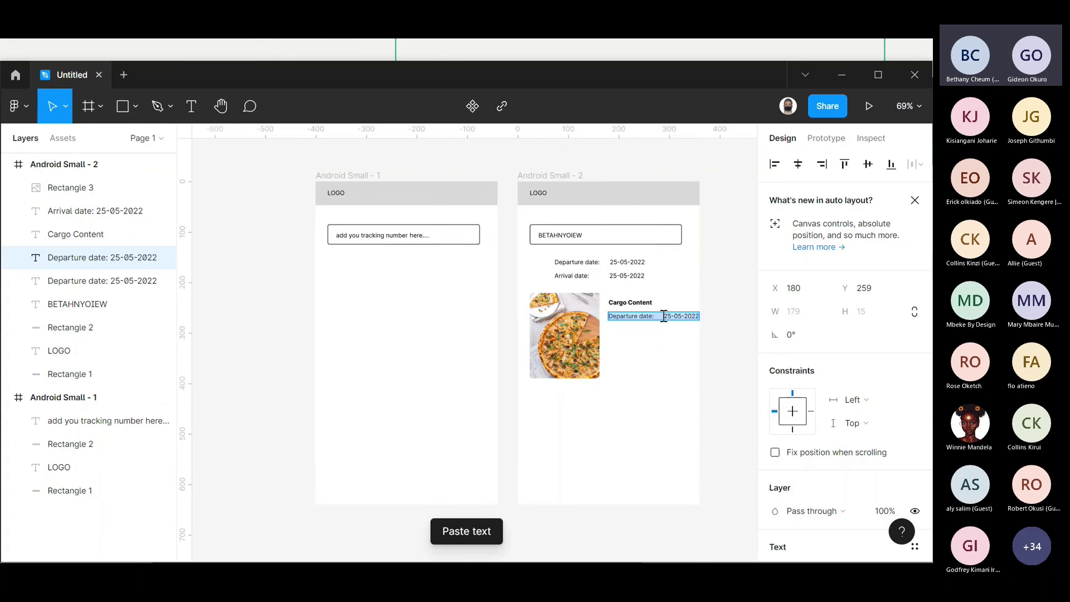
key(Return)
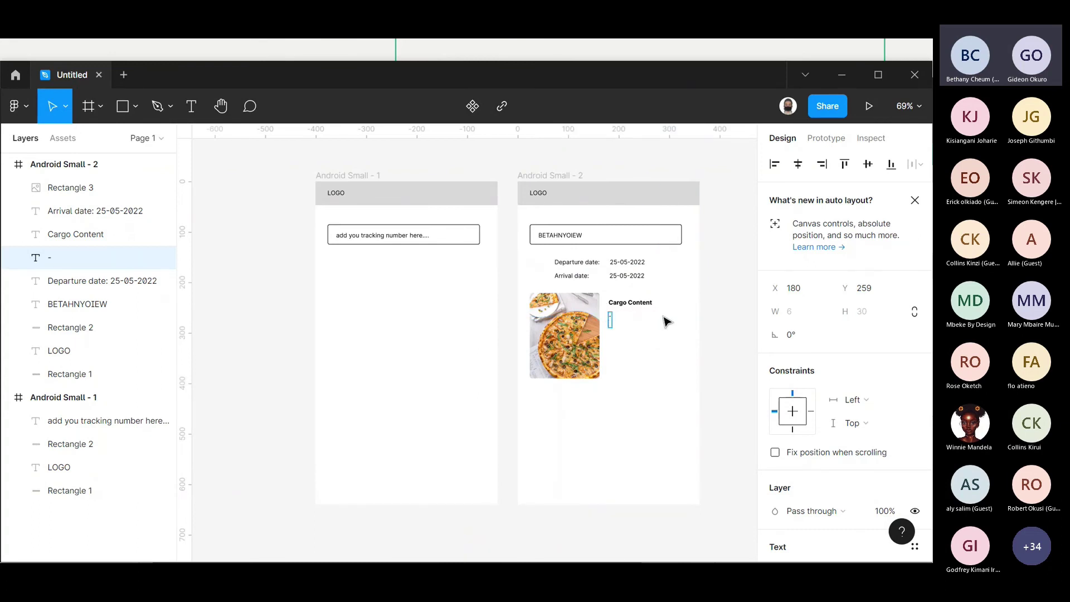
key(BackSpace)
- Type the bulleted list Hawaaian, Toppings and Soda into the copied text box
key(BackSpace)
text(- Pizza)
key(BackSpace)
key(BackSpace)
key(BackSpace)
key(BackSpace)
key(BackSpace)
text(Hawaaian)
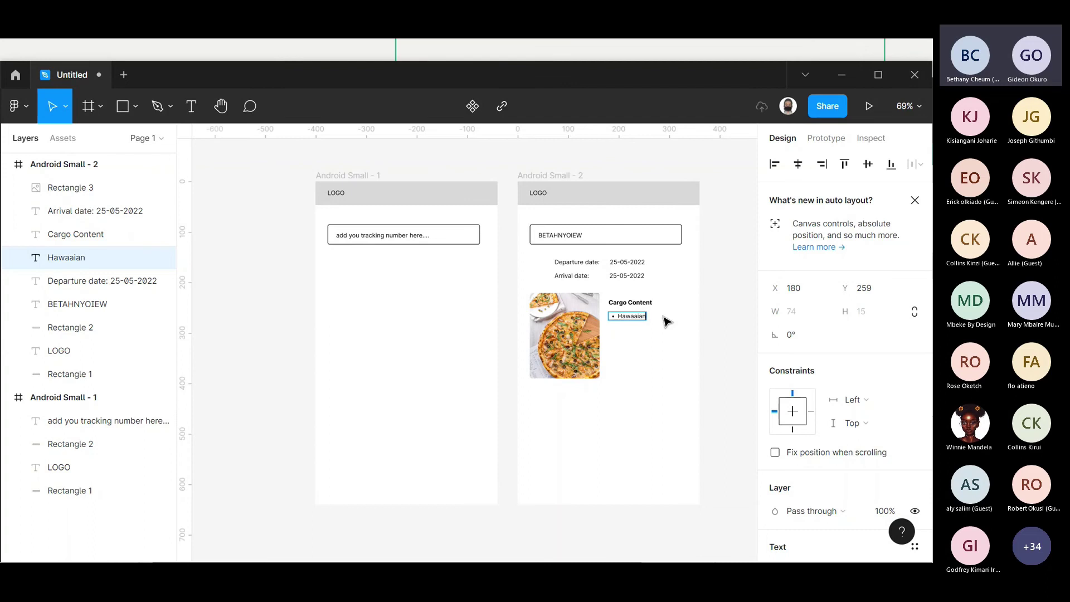
key(Return)
text(Toppings)
key(Return)
text(Soda)
key(Return)
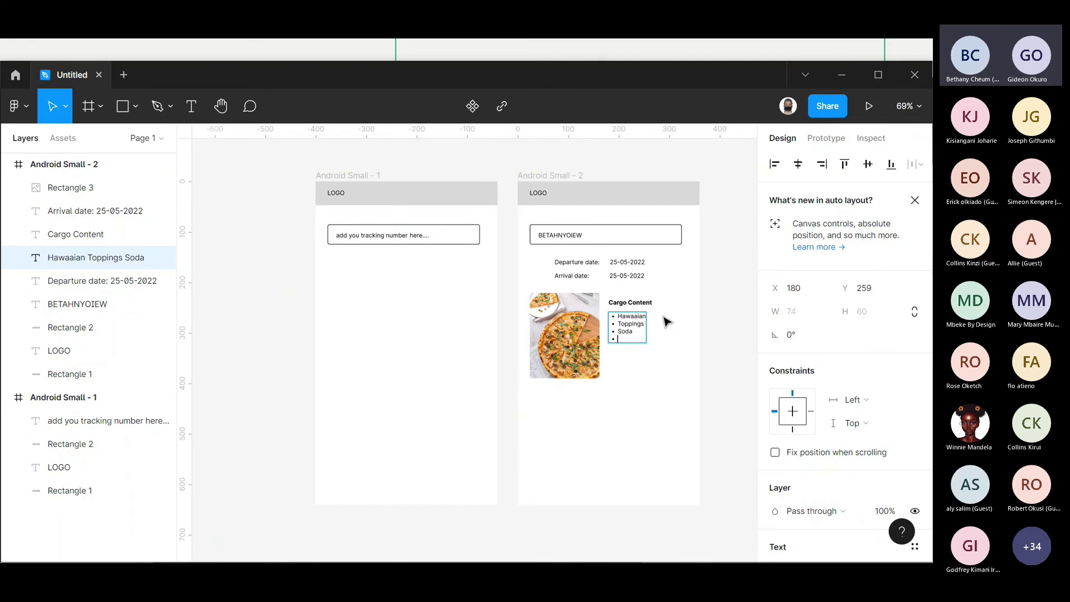
key(BackSpace)
key(Escape)
key(Escape)
- Shorten the pizza image slightly and move the Cargo Content heading and list lower
click(562, 374)
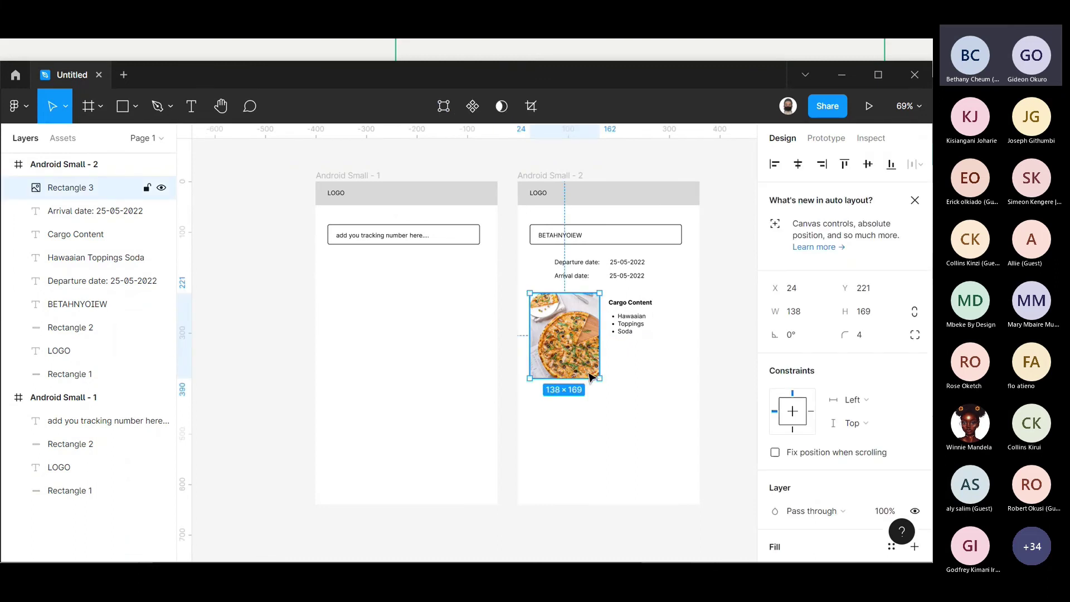
mouse_move(600, 378)
mouse_down()
mouse_move(600, 342)
mouse_move(598, 372)
mouse_up()
click(688, 358)
drag(681, 358, 631, 338)
click(665, 371)
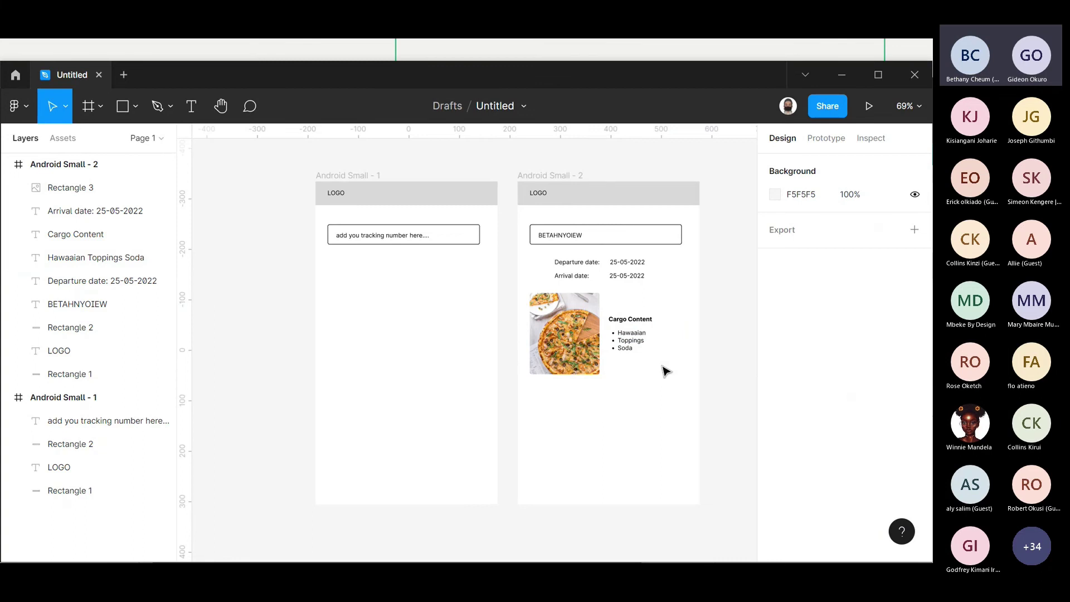
- Add a 'Total Cost:' text label below the pizza image
click(187, 110)
click(557, 399)
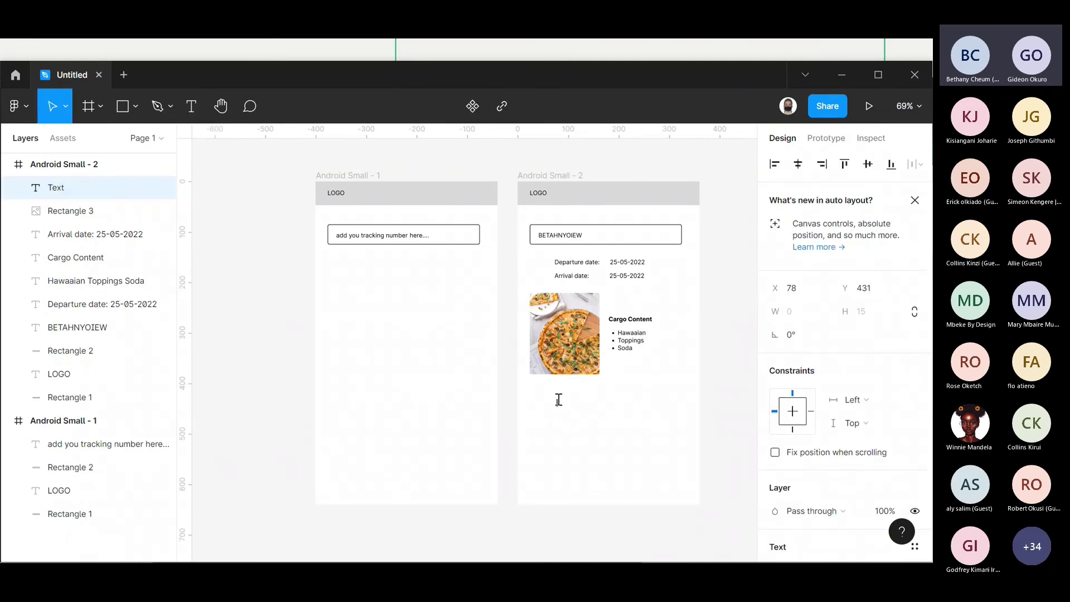
text(Tra)
key(BackSpace)
key(BackSpace)
key(BackSpace)
text(Total)
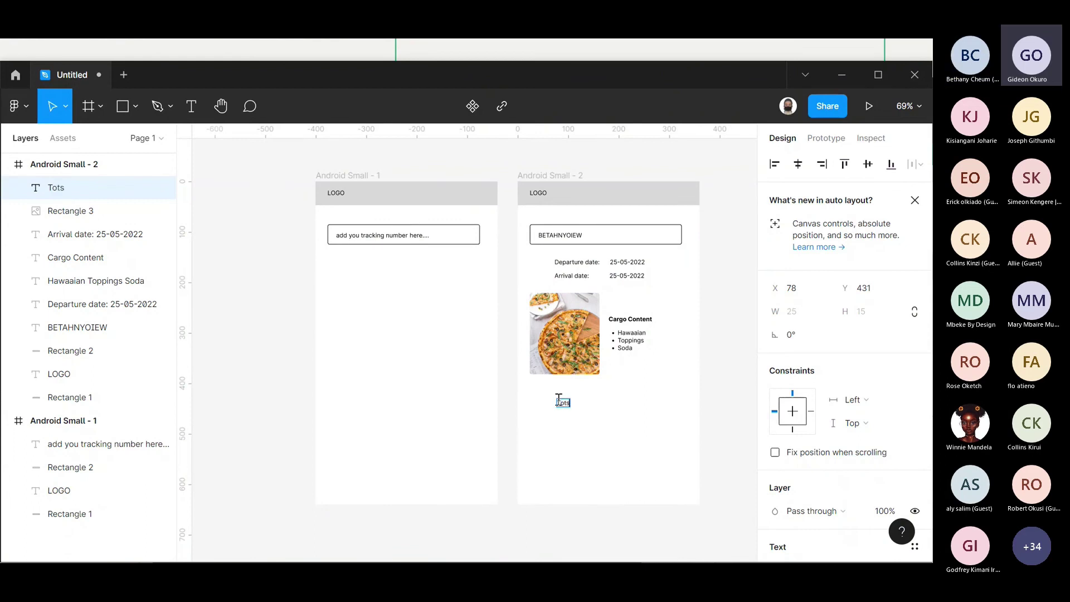
text( Cost:)
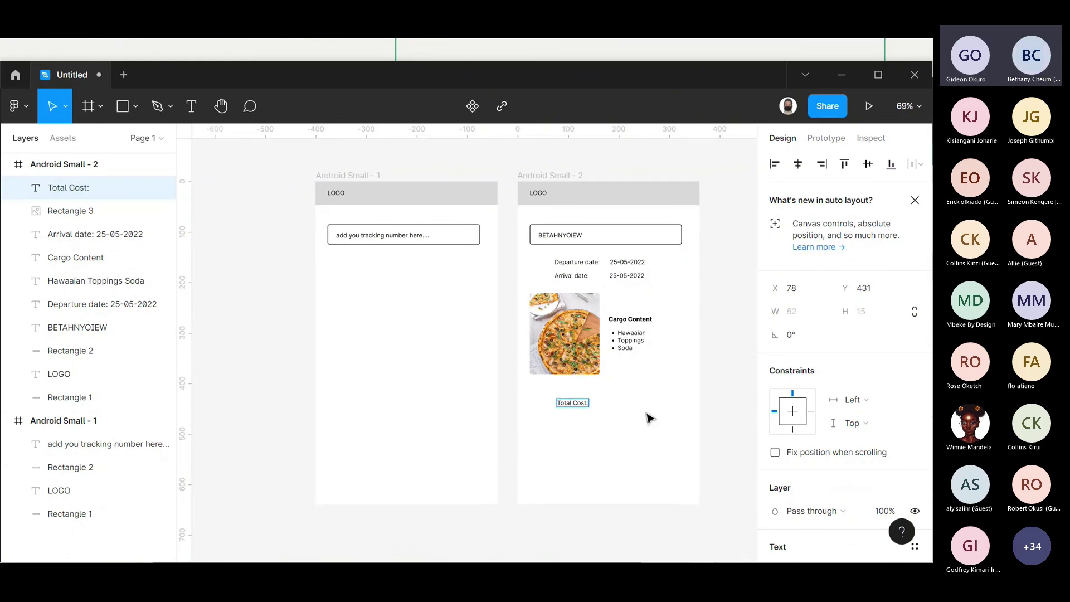
key(Escape)
- Duplicate the Cargo Content heading beside the label and retype it as '$230'
click(639, 326)
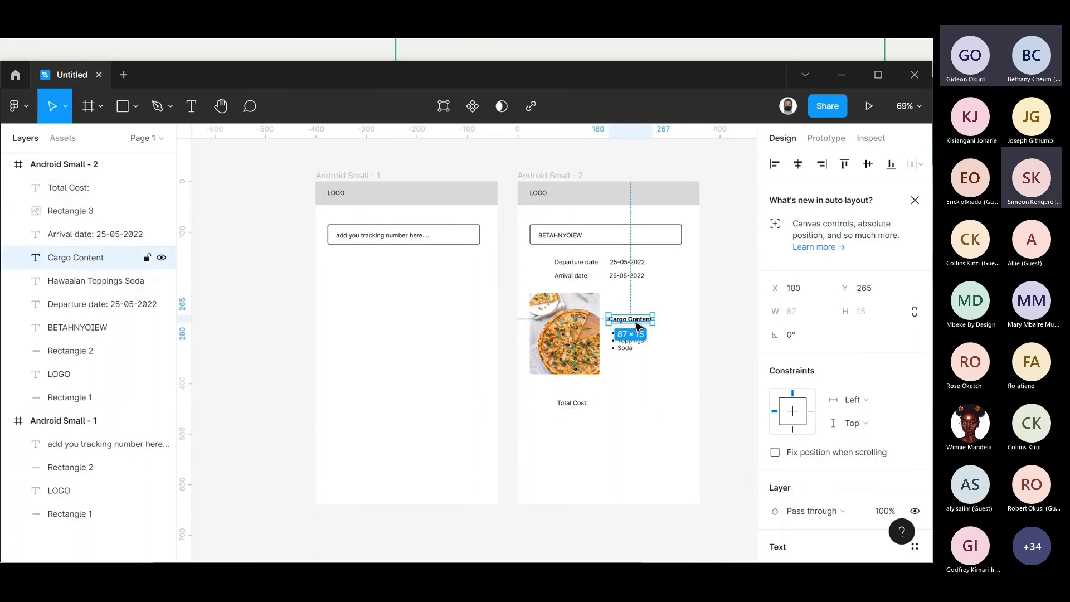
key(ctrl+c)
key(ctrl+v)
drag(639, 326, 630, 406)
double_click(629, 405)
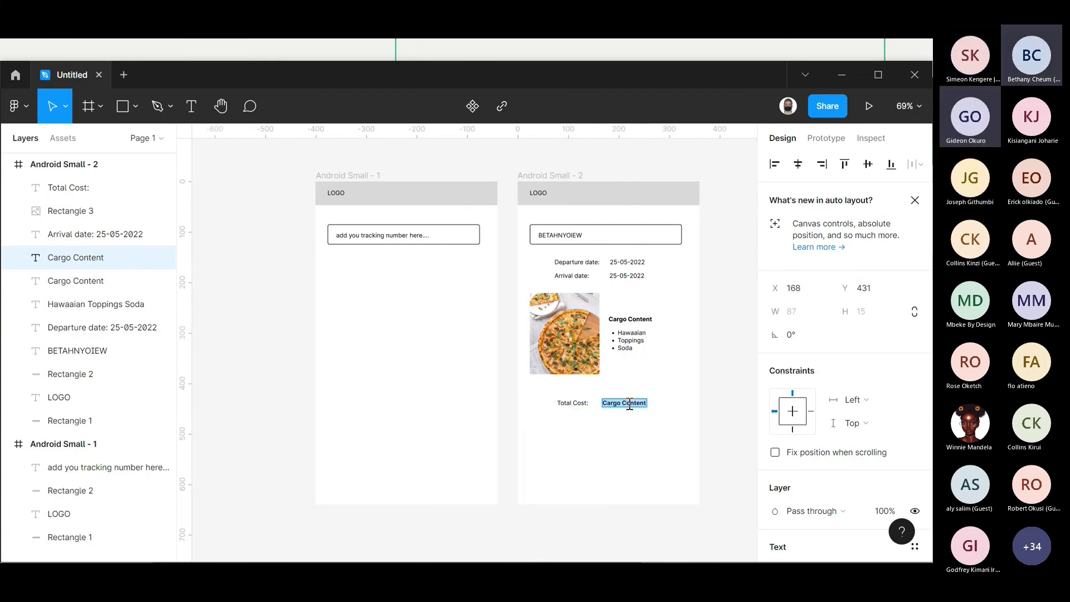
text($230)
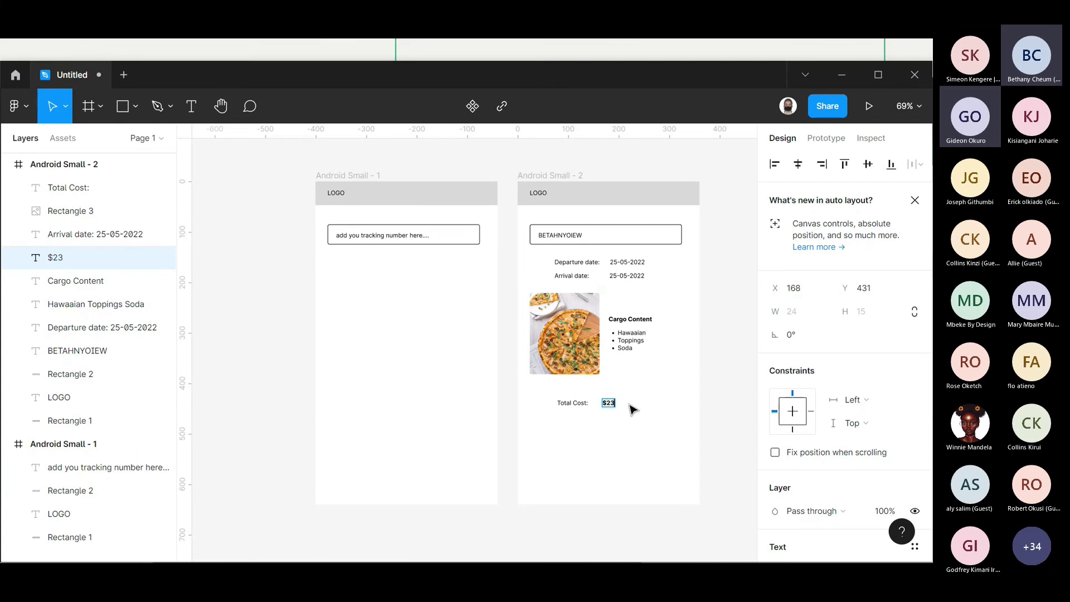
key(Escape)
key(Escape)
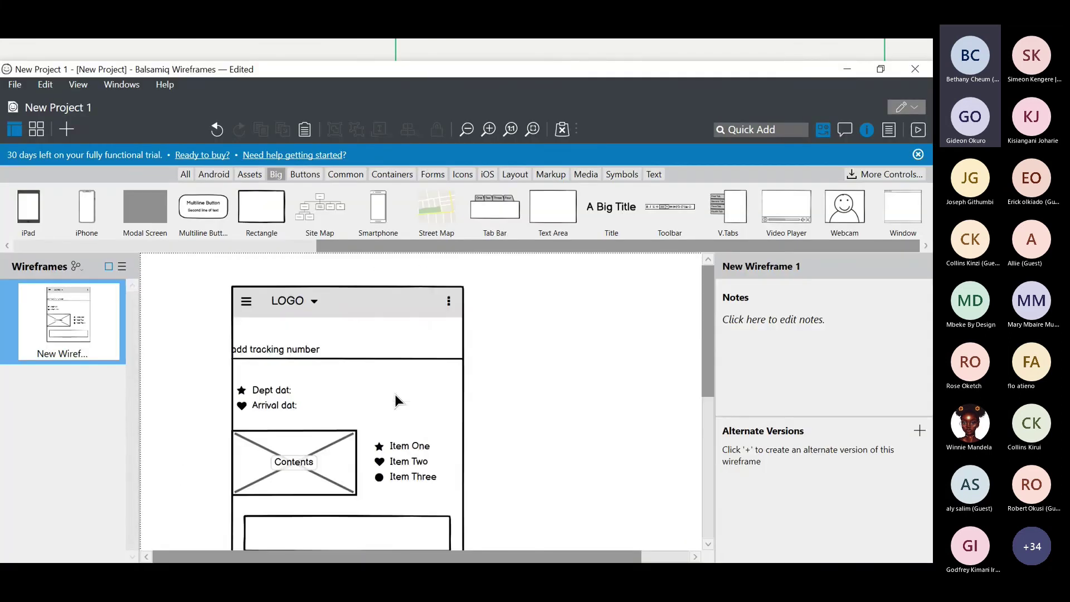
scroll(362, 414, down, 5)
scroll(362, 415, up, 5)
key(alt+Tab)
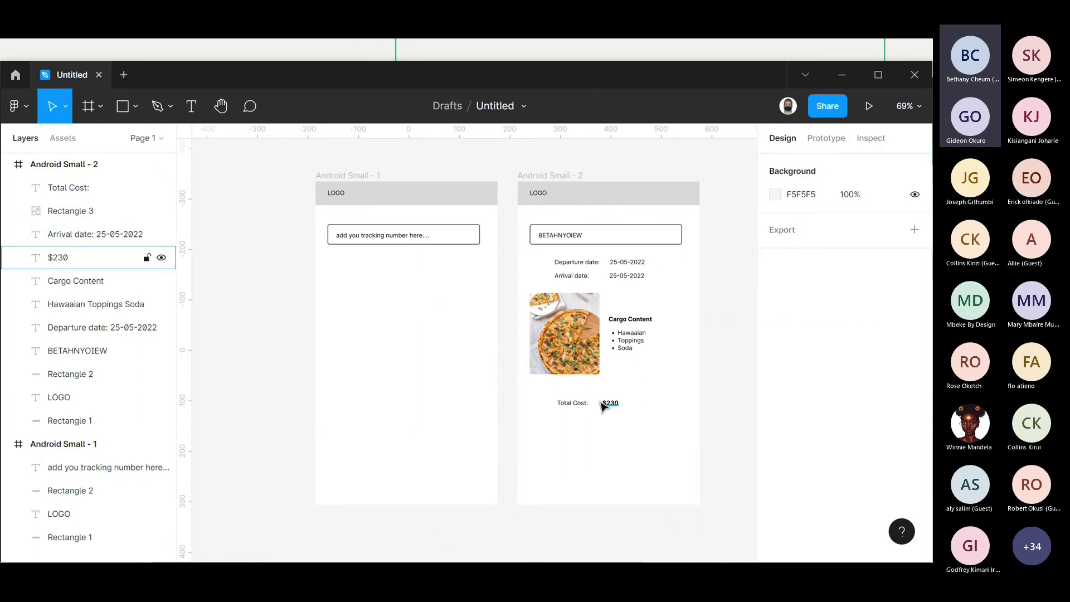
- Set the $230 value to font size 20 and line it up with Total Cost:
click(603, 405)
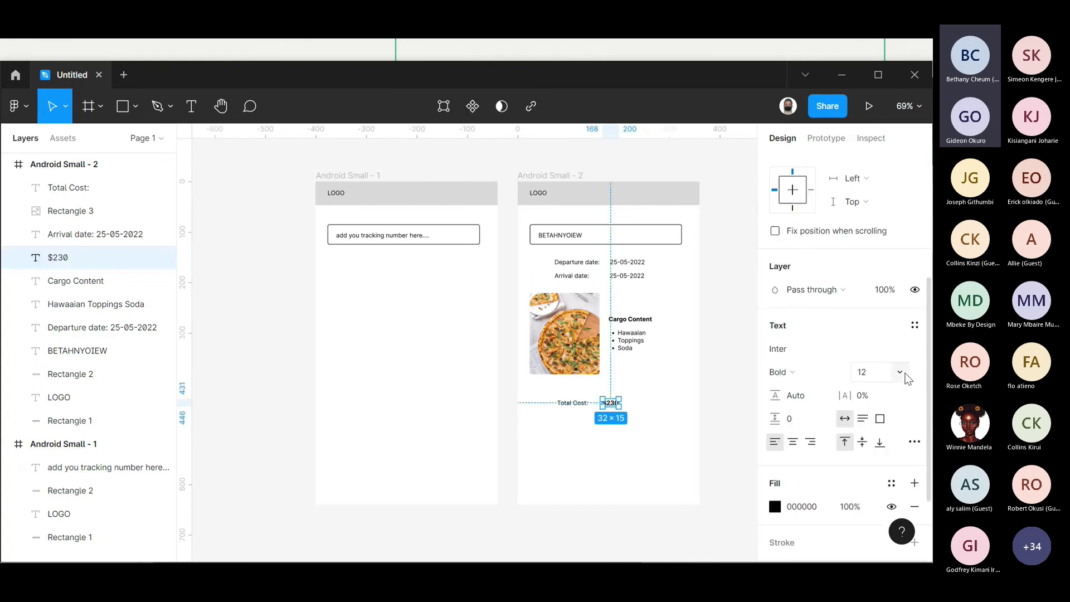
click(899, 372)
click(889, 366)
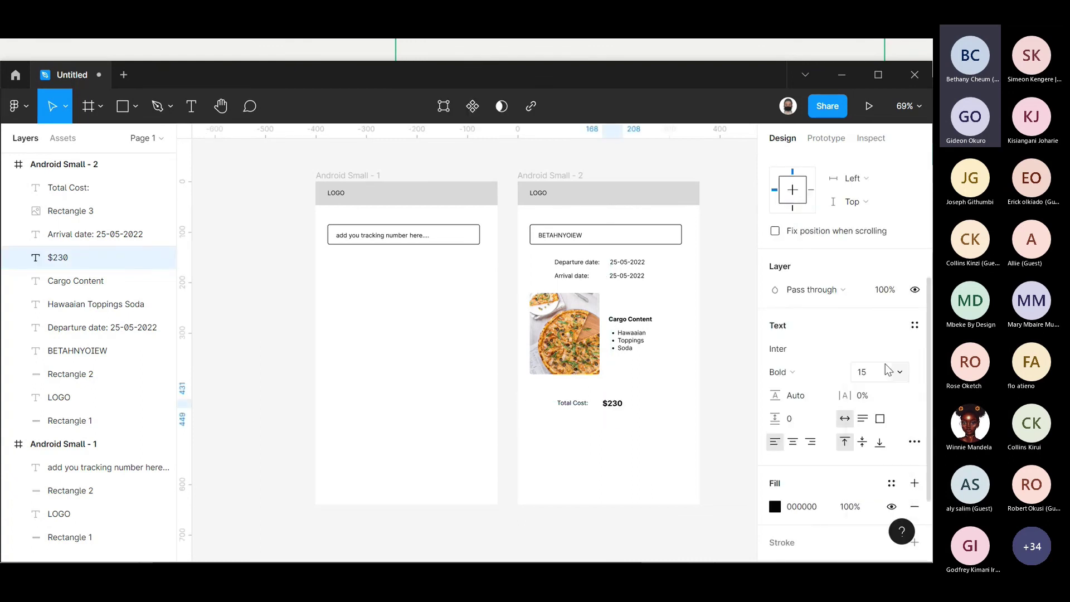
click(901, 377)
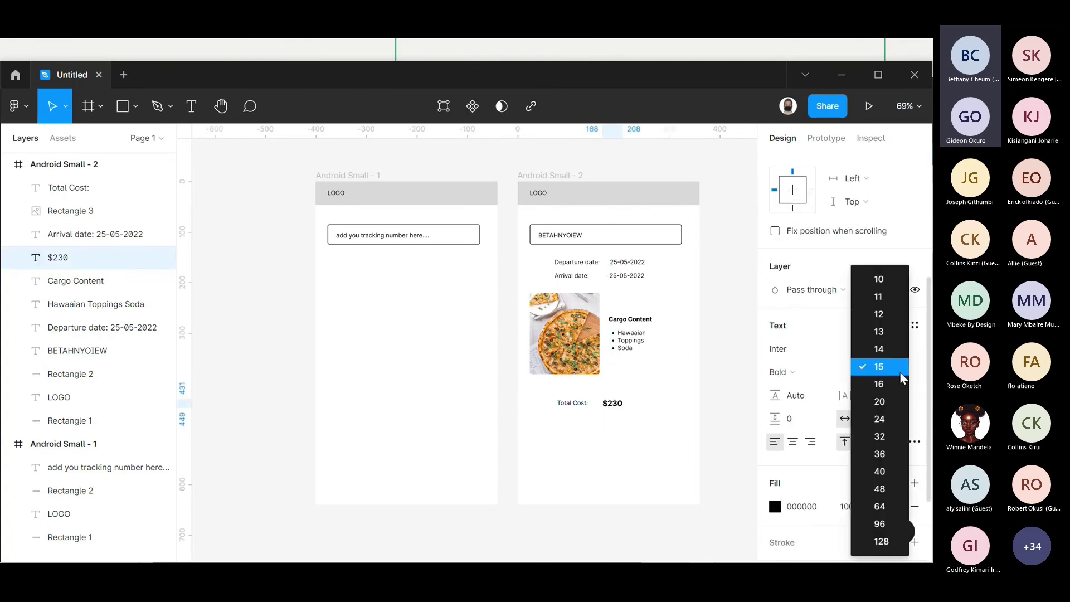
click(880, 403)
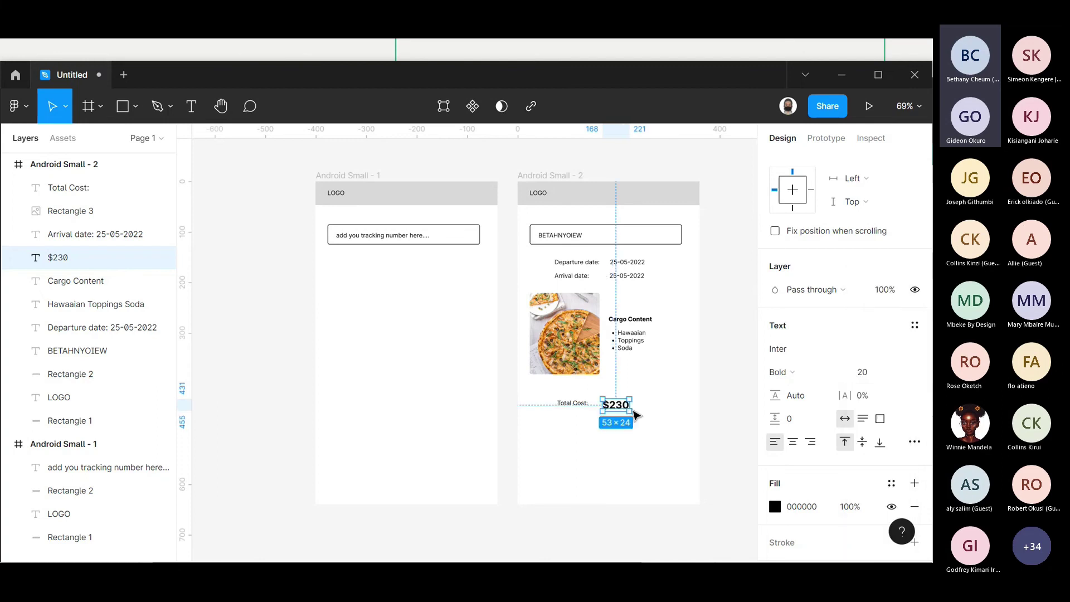
drag(620, 410, 626, 406)
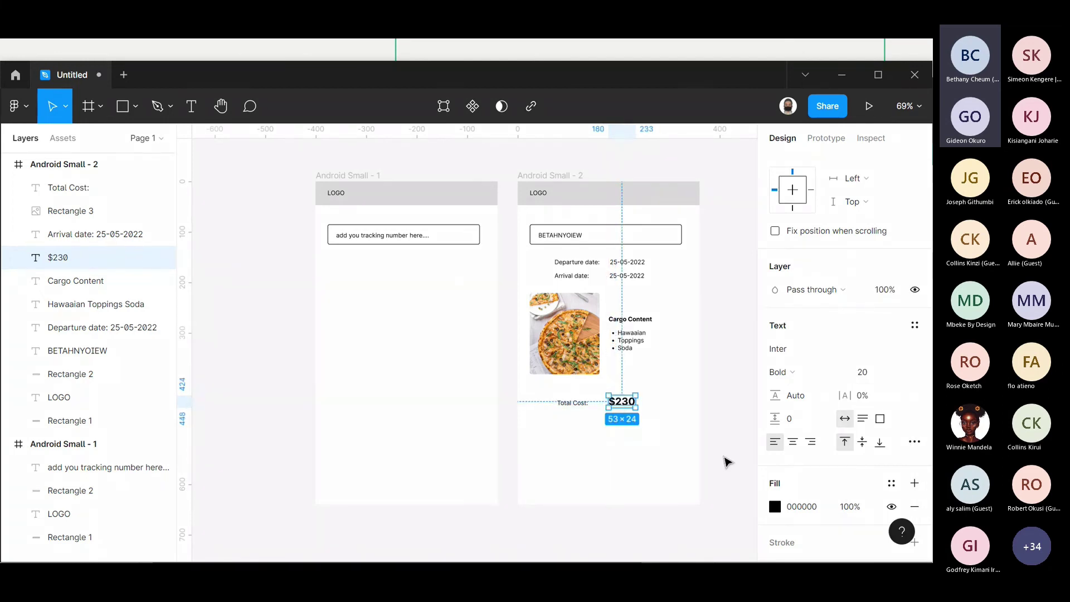
- Make the $230 fill red (DC2E2E) and move the Total Cost: label closer to it
click(775, 506)
click(701, 326)
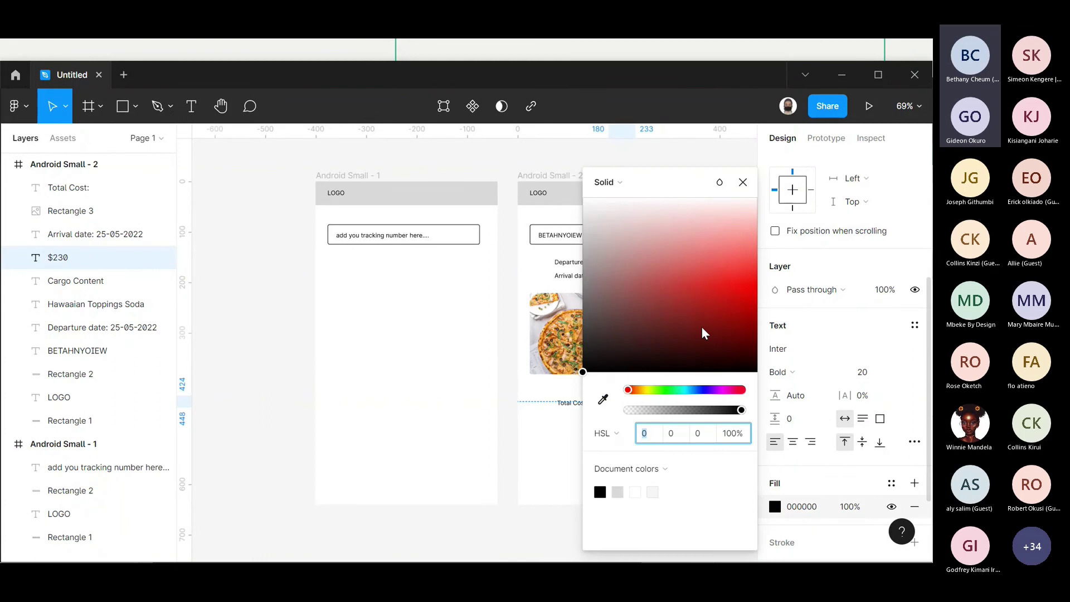
drag(701, 327, 707, 285)
key(Escape)
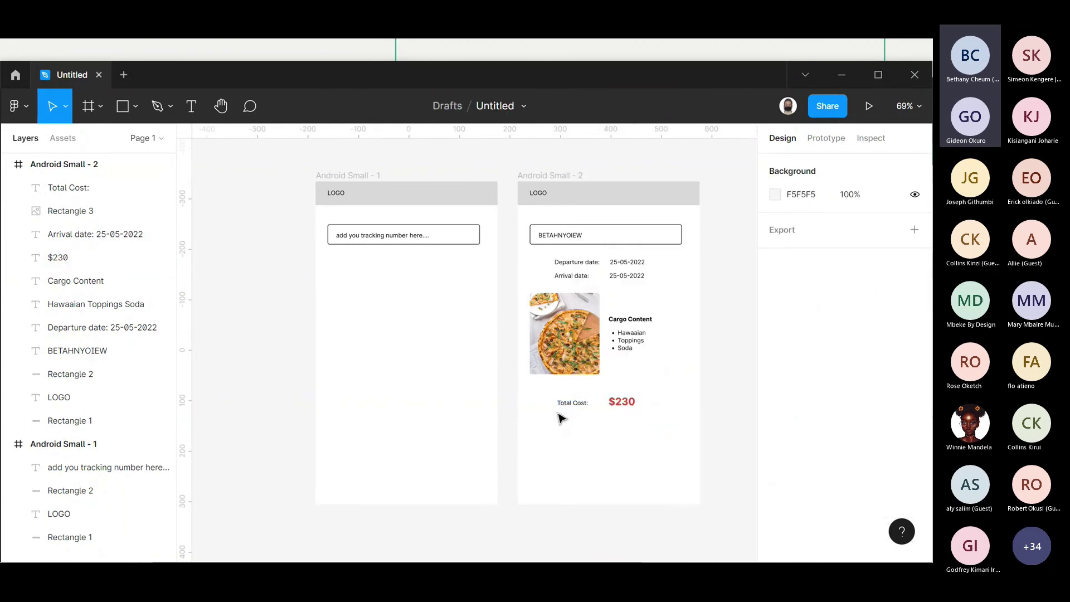
drag(568, 412, 579, 409)
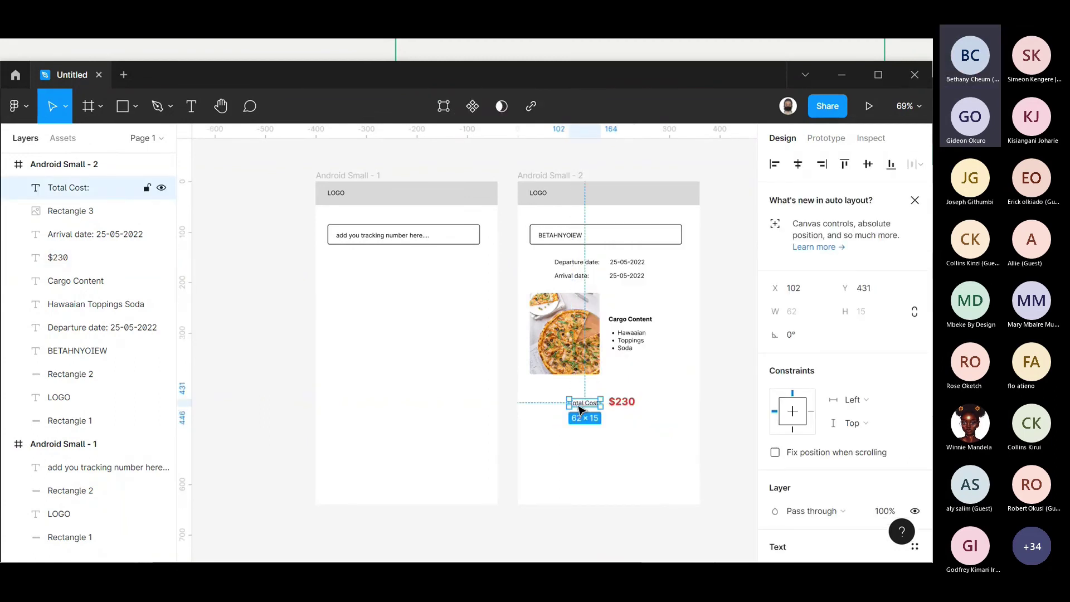
click(665, 440)
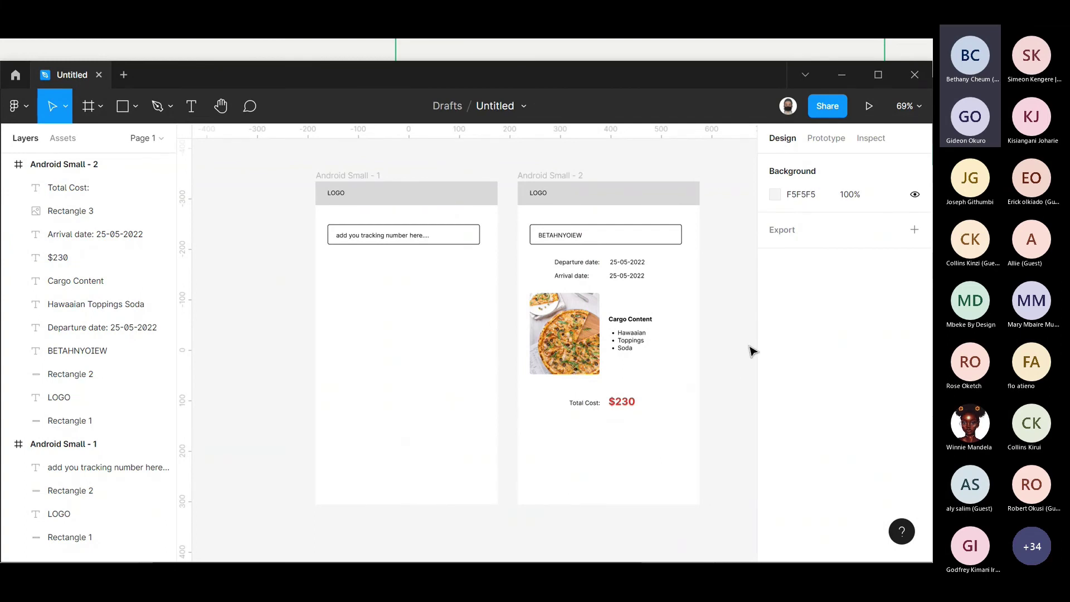
- Move all content below the LOGO header about 15 px lower in Android Small - 2
drag(707, 361, 551, 304)
click(687, 355)
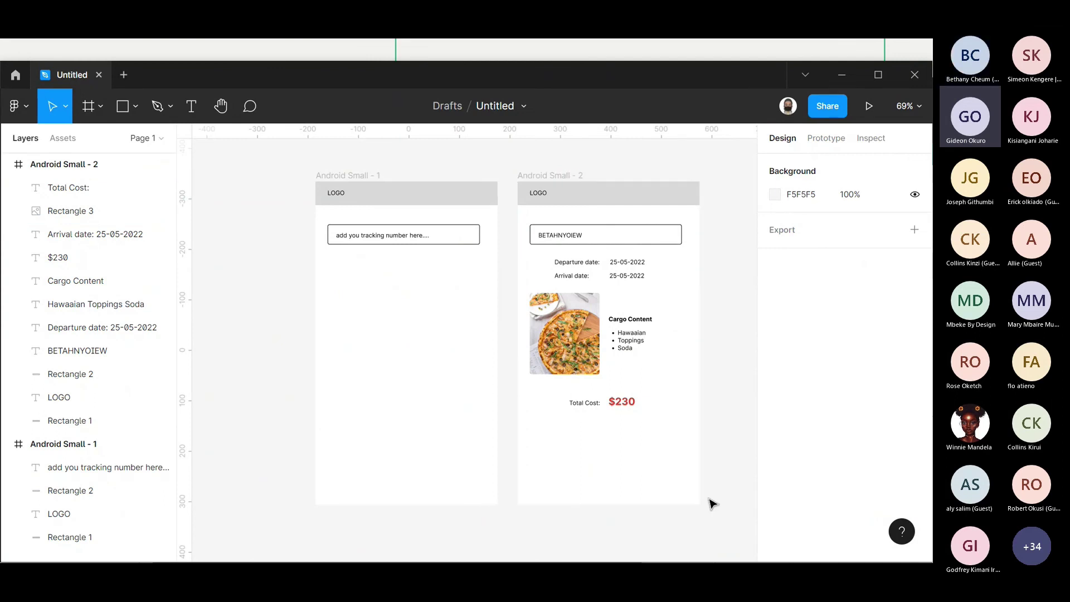
drag(735, 427, 544, 234)
drag(549, 304, 549, 311)
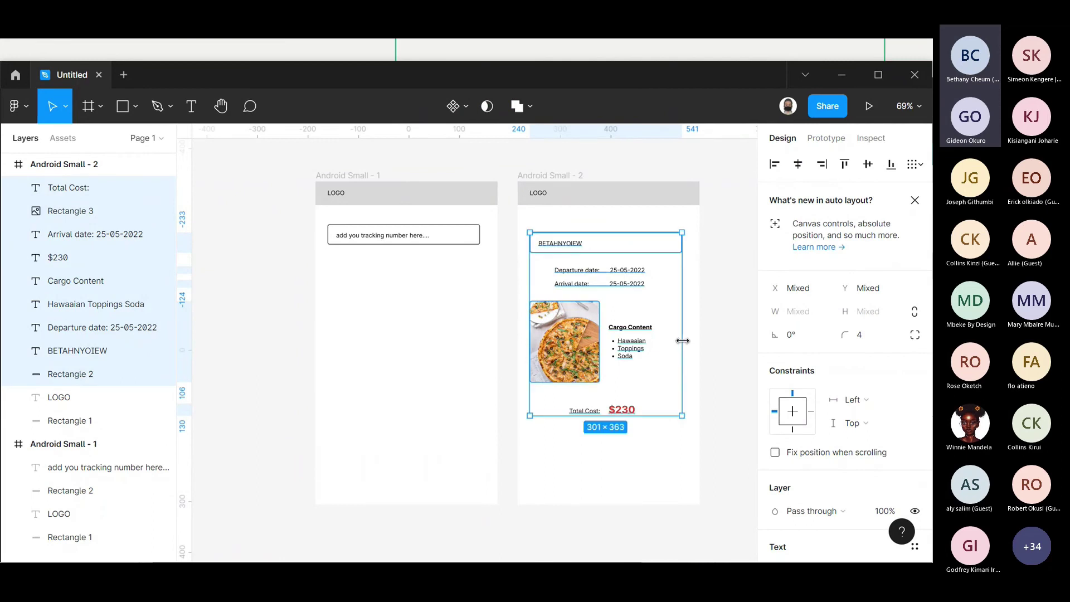
click(703, 310)
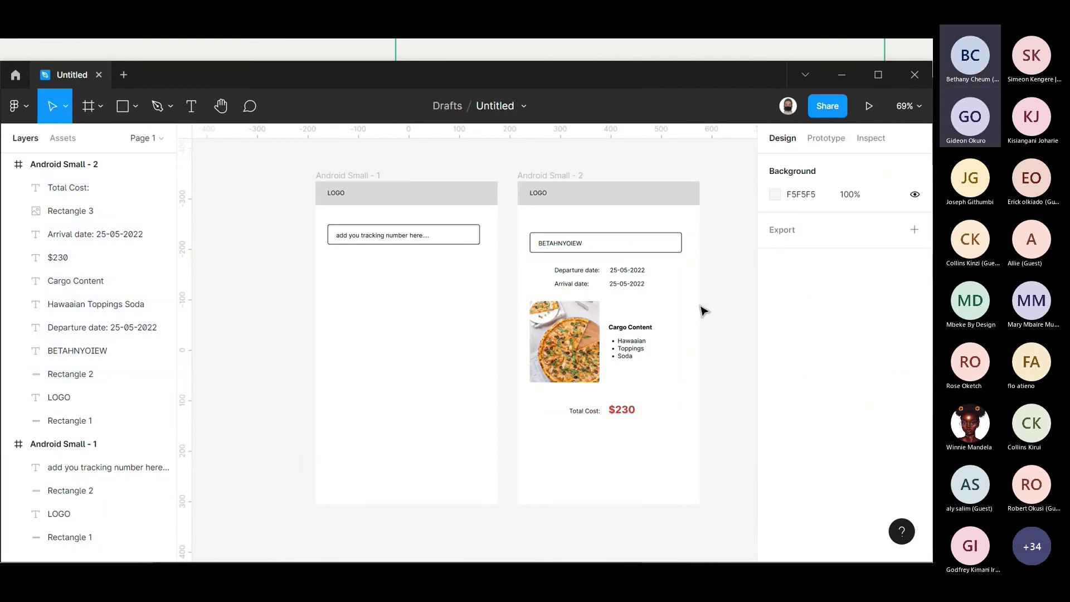
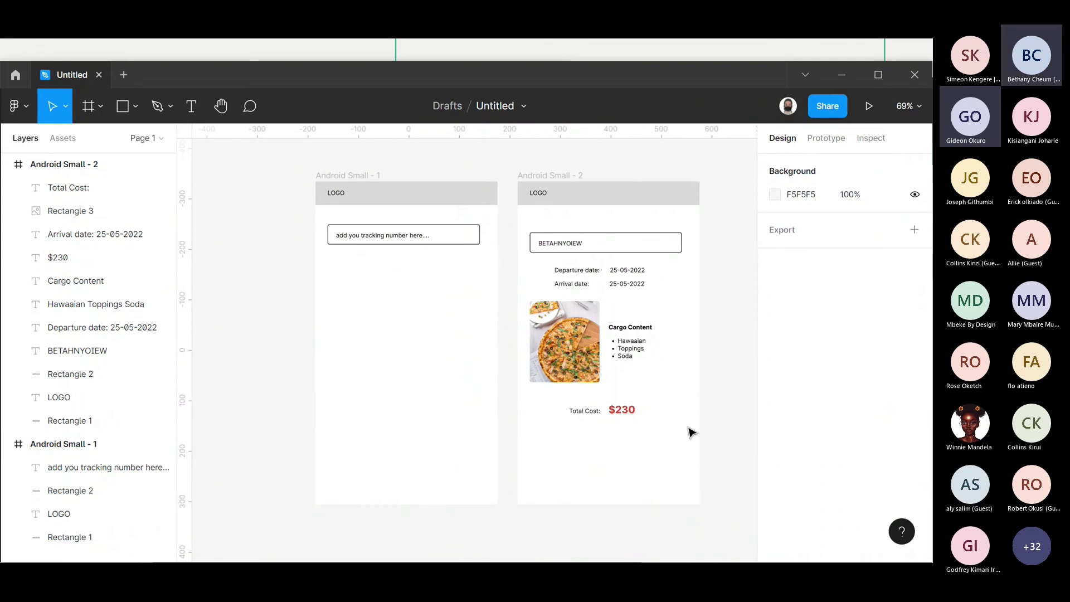
- Select the shipment-detail layers in Android Small - 2, then switch windows with Alt+Tab
drag(719, 431, 521, 223)
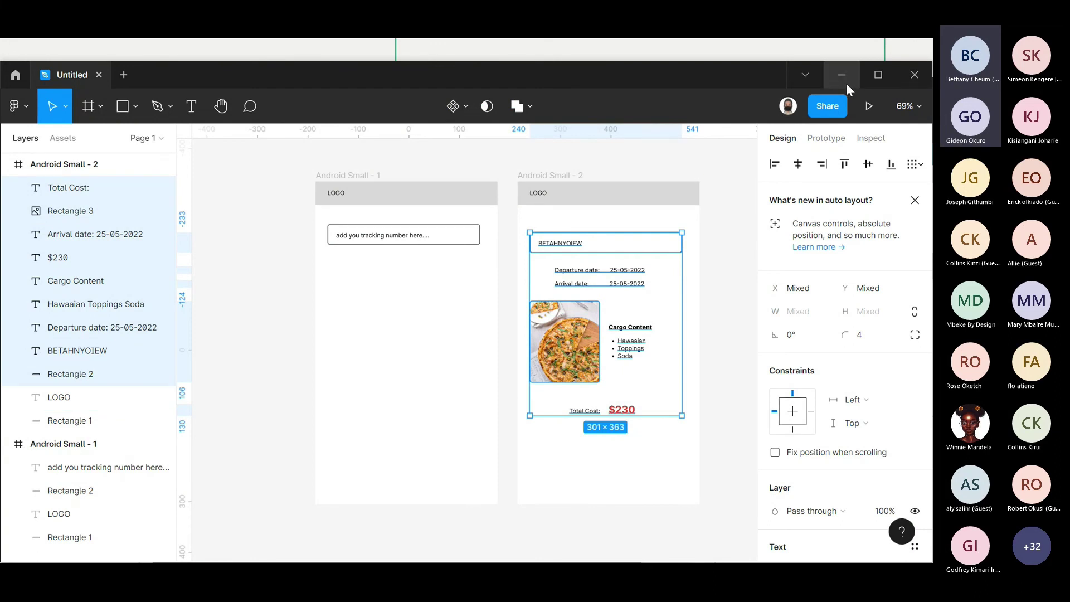
key(alt+Tab+Tab)
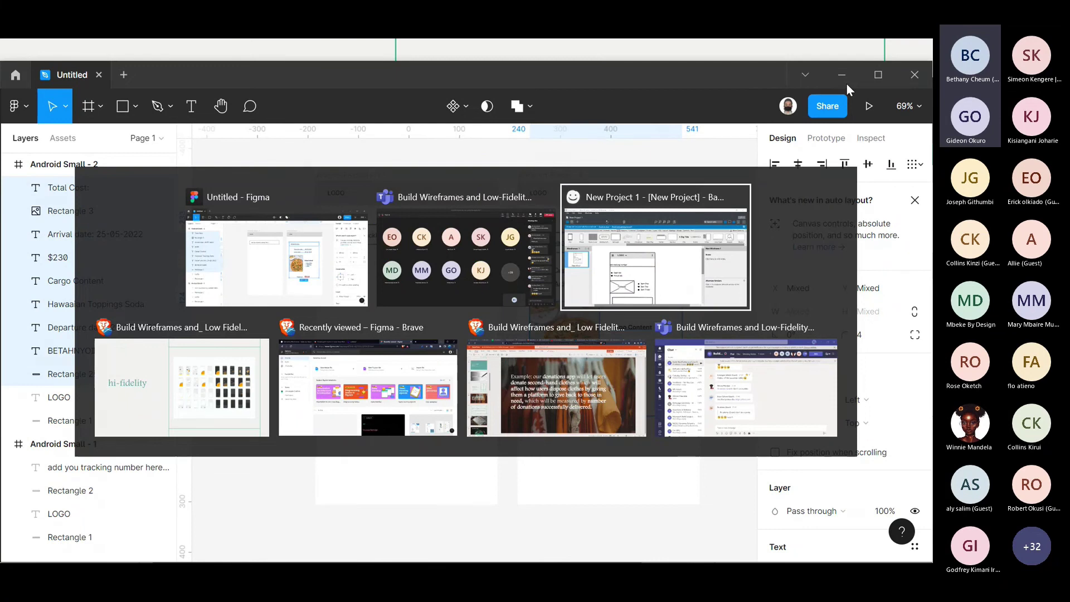
- Open a new Brave tab and go to dribbble.com
key(alt+Tab)
key(alt+Tab)
key(alt+Tab)
key(alt+Tab)
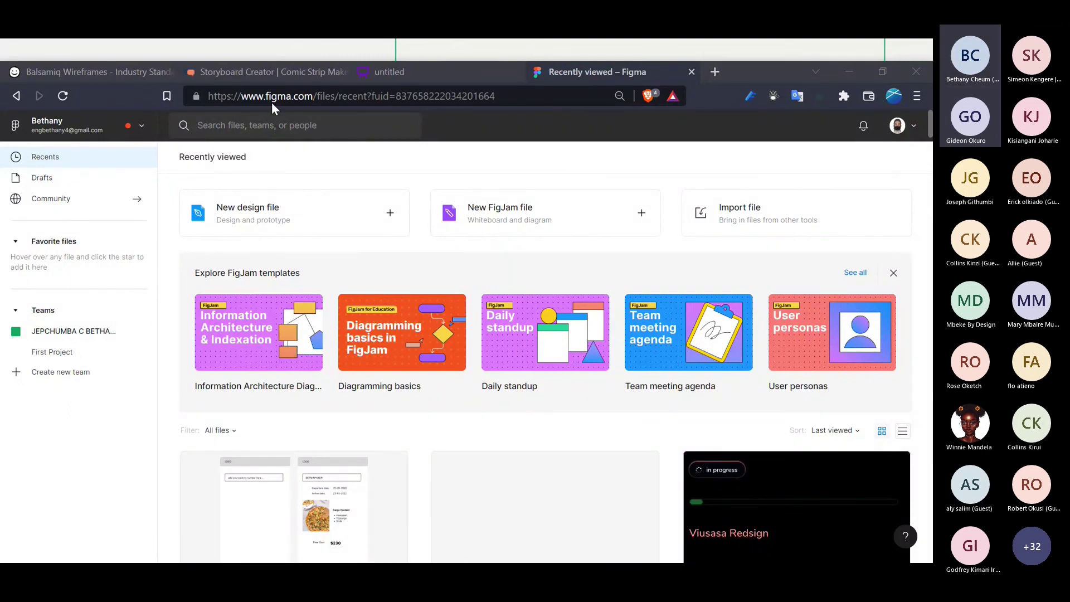
double_click(717, 71)
double_click(736, 144)
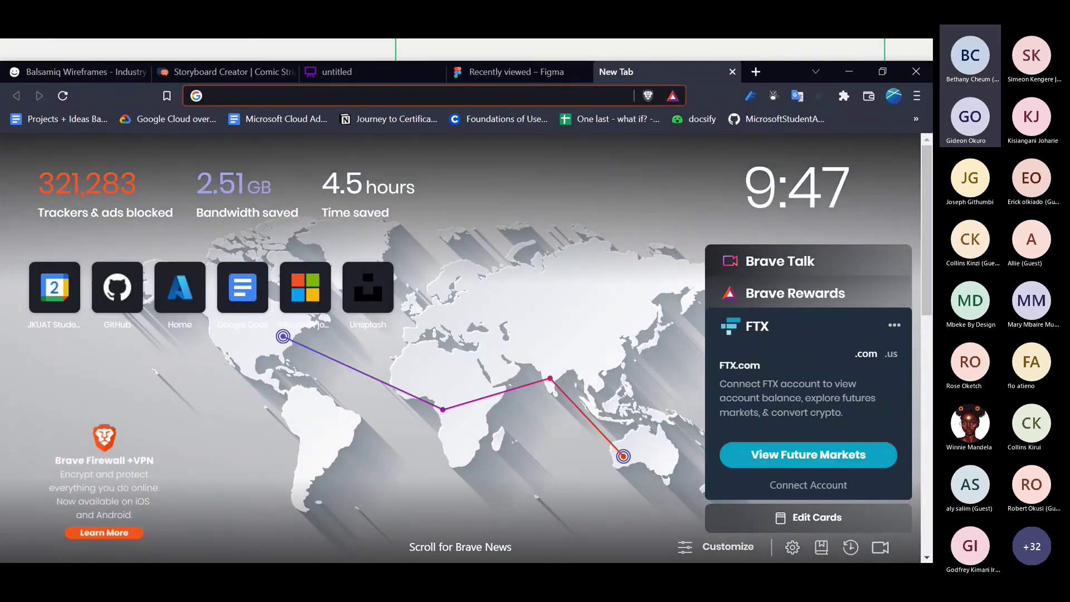
text(drib)
key(Return)
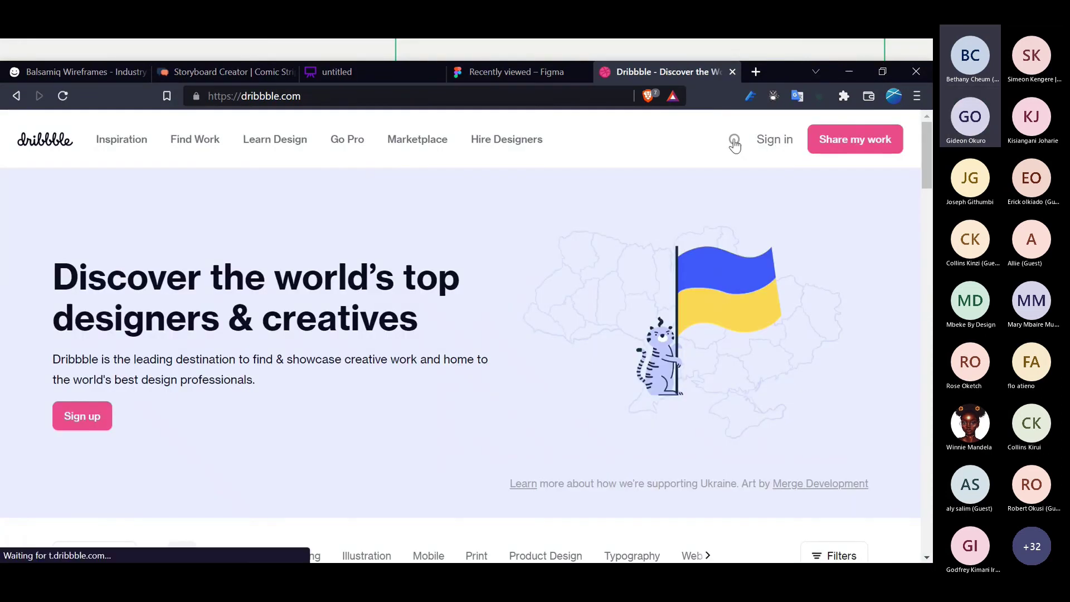
- Search Dribbble for 'delivery application', browse the results, and return to Figma
click(735, 140)
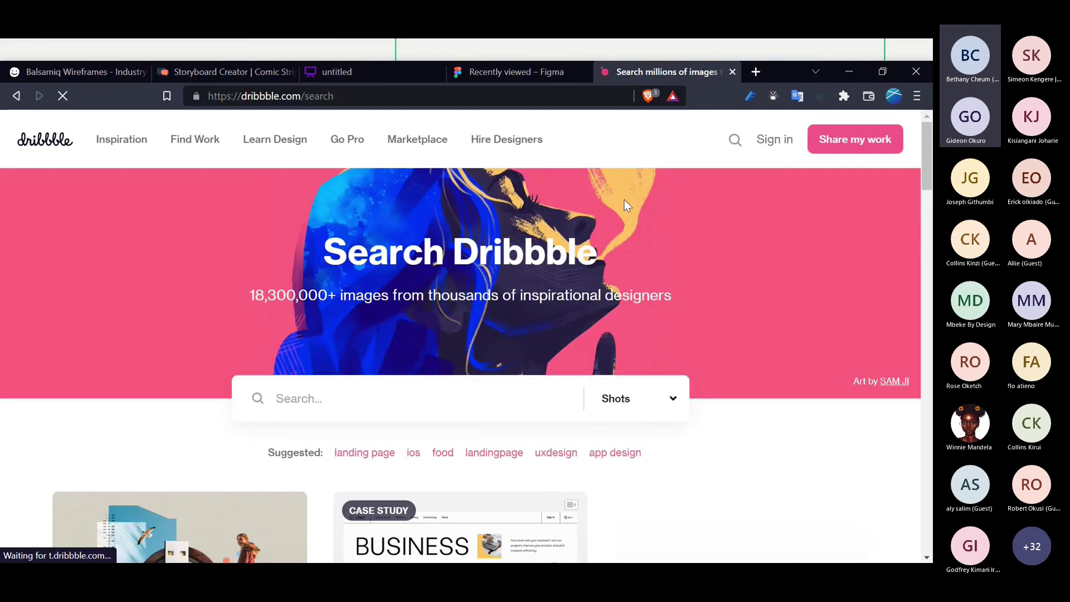
text(deli)
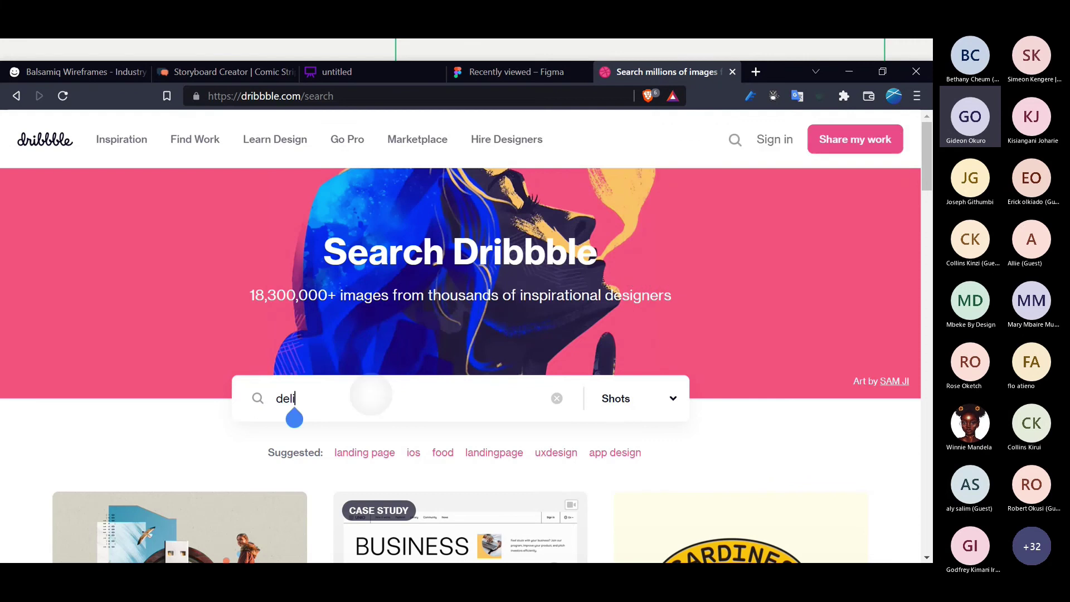
text(very application)
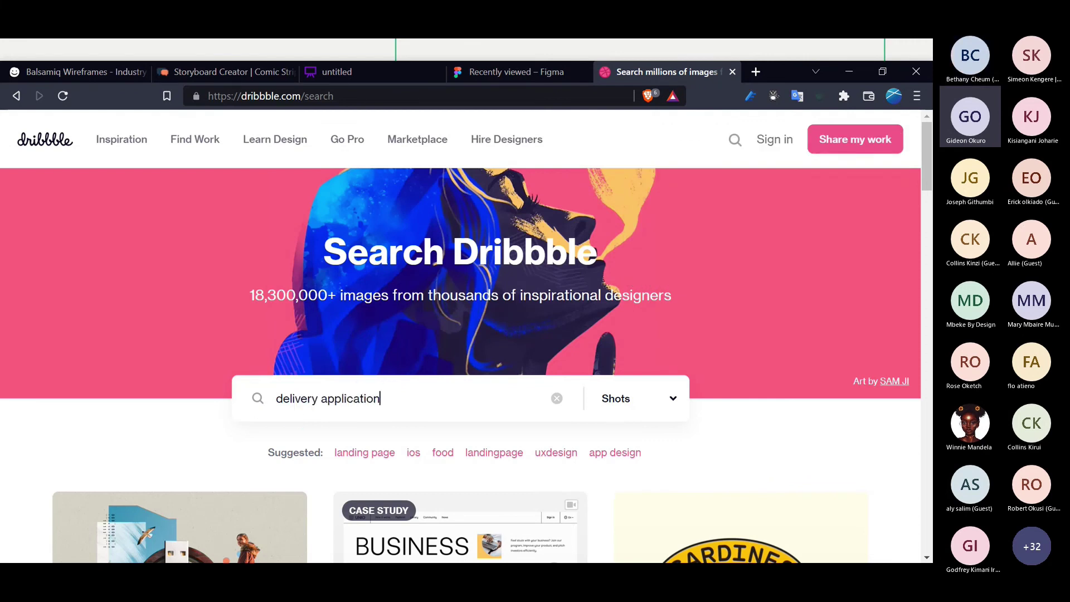
key(Return)
scroll(308, 428, down, 2)
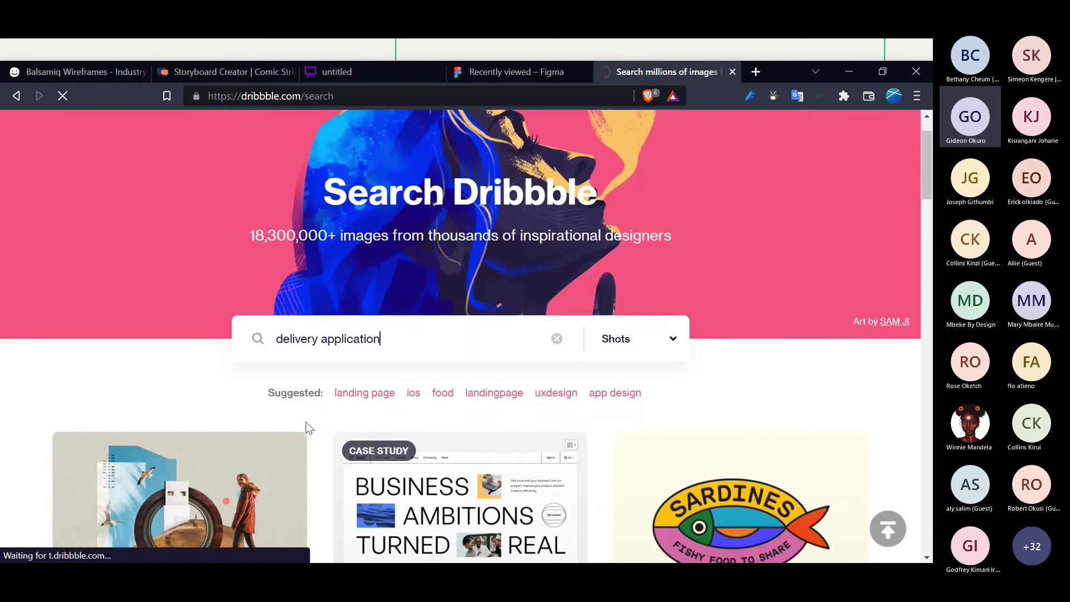
scroll(306, 425, down, 3)
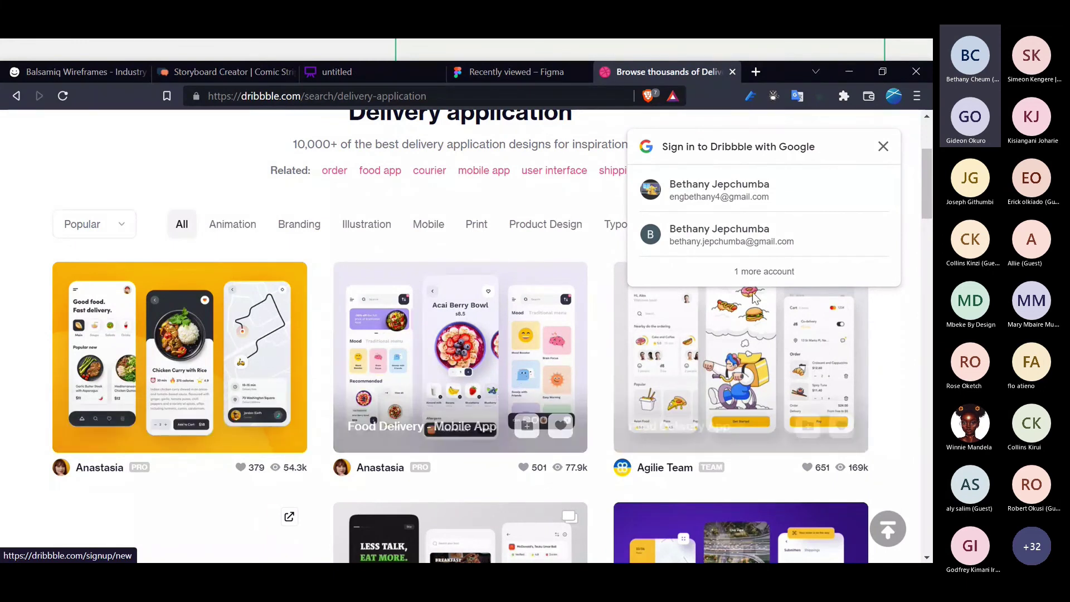
key(alt+Tab)
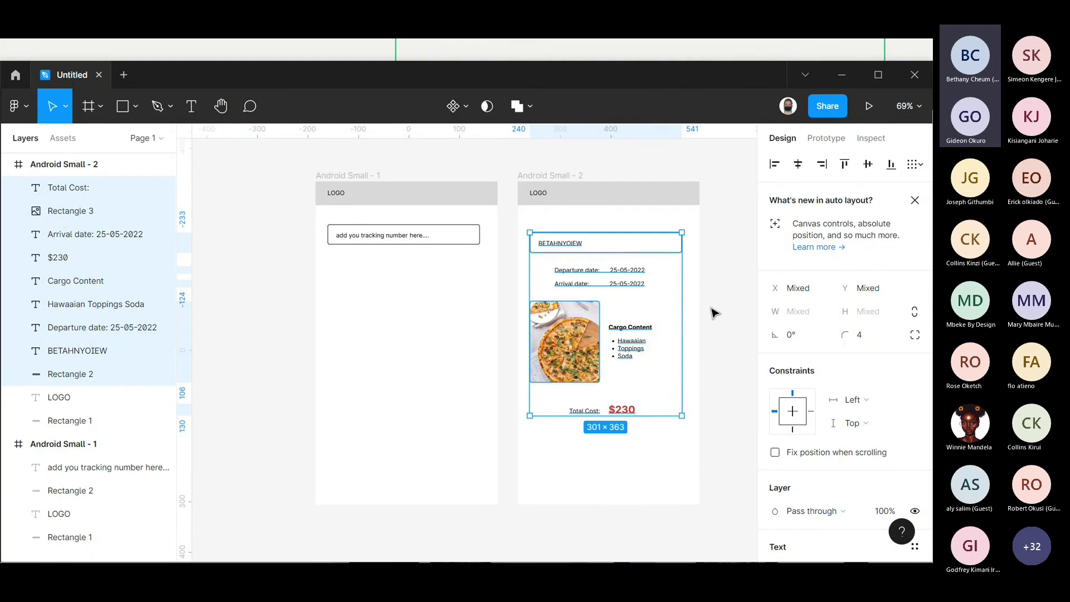
- Select the tracking-number field and import a magnifier icon from Iconify's 'search' results
click(714, 312)
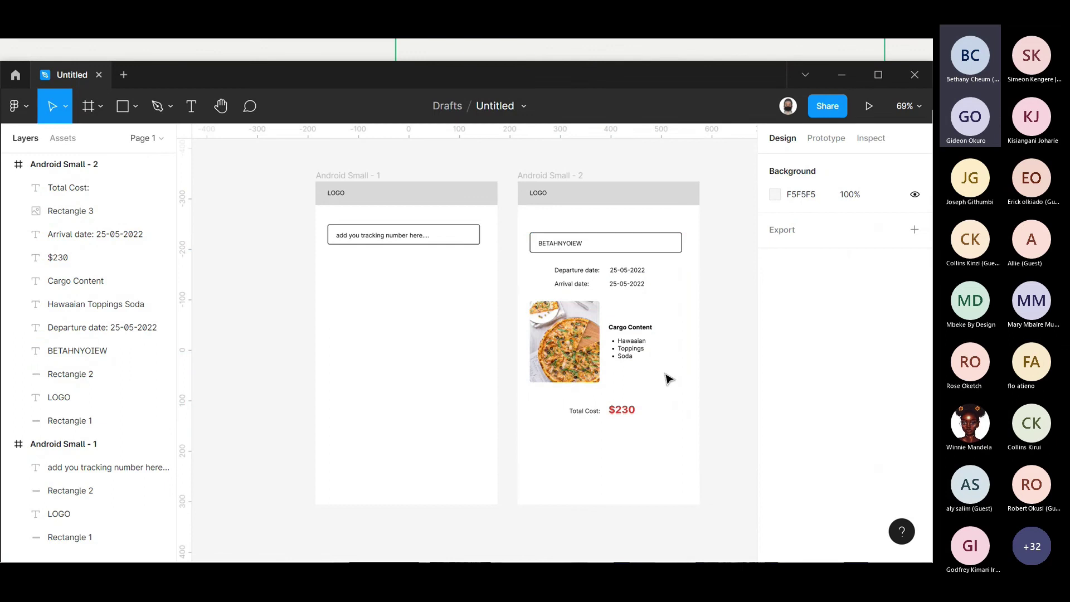
click(679, 241)
click(452, 241)
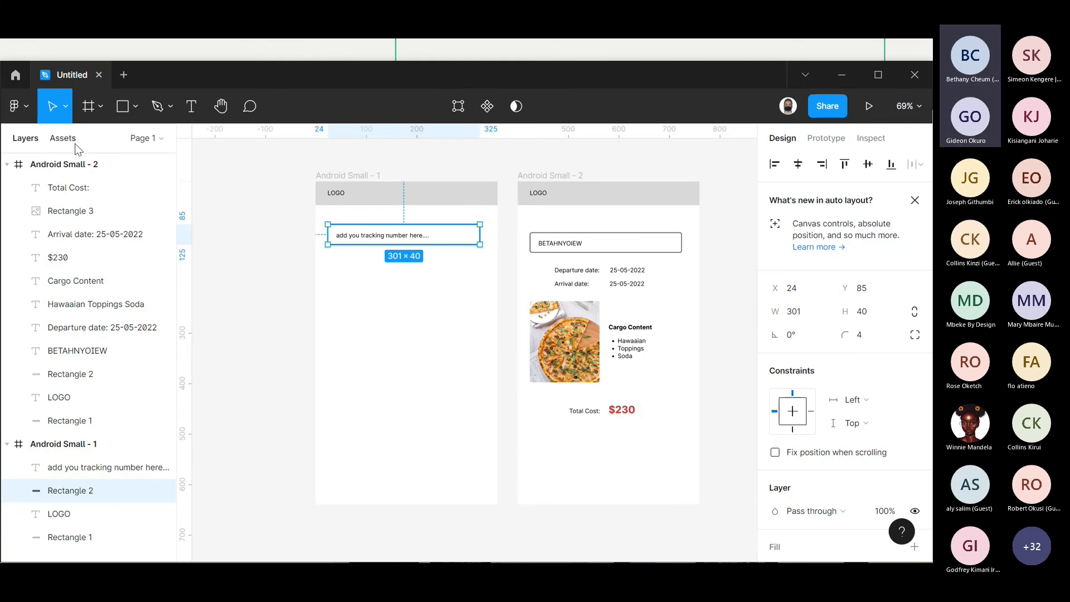
click(31, 115)
mouse_move(136, 307)
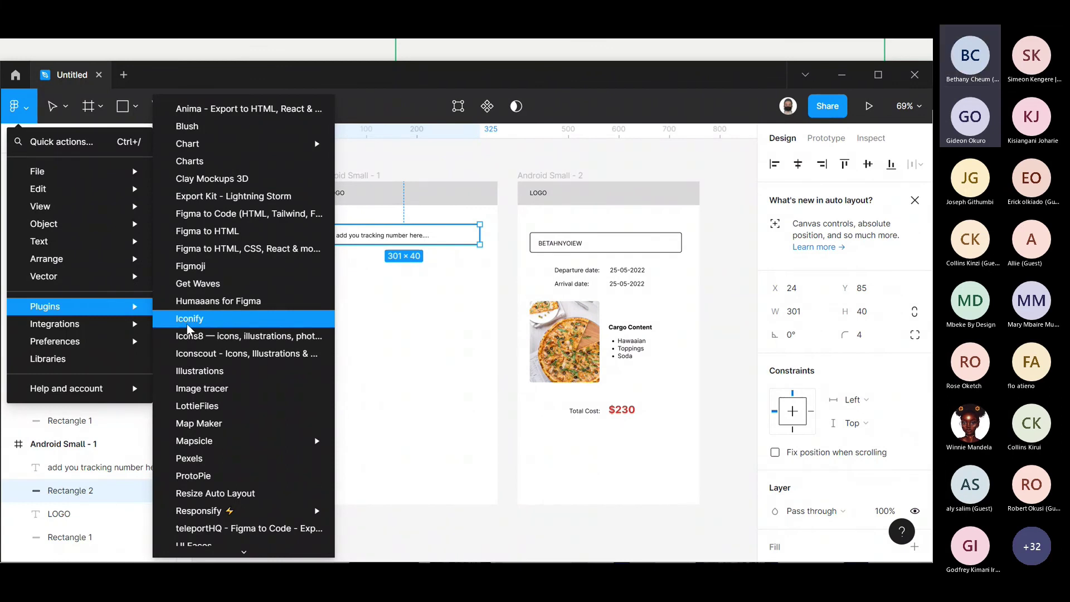
click(187, 329)
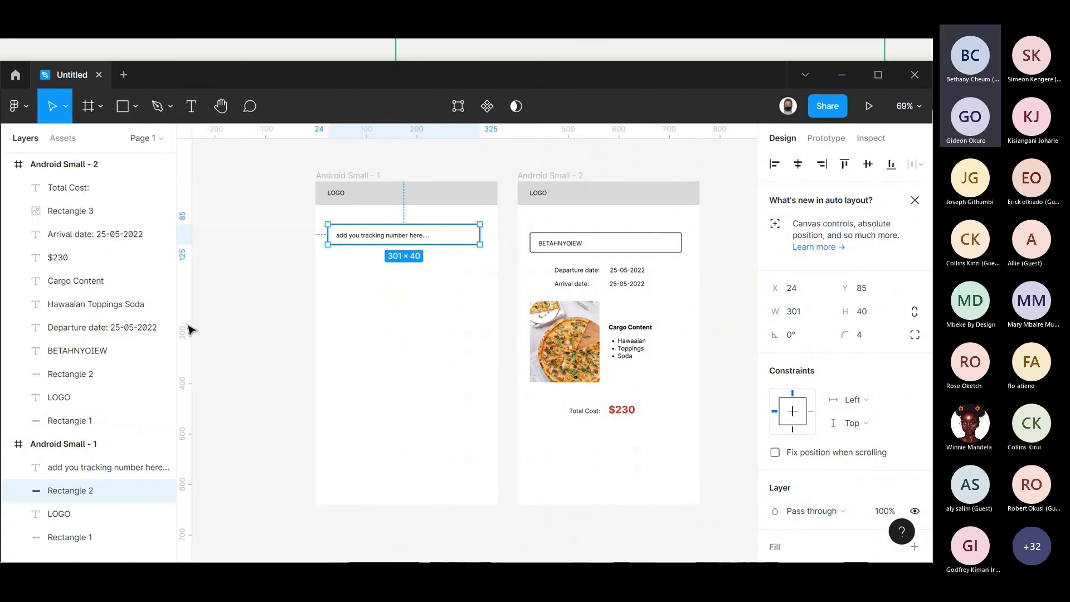
key(BackSpace)
key(BackSpace)
key(BackSpace)
key(BackSpace)
key(BackSpace)
key(BackSpace)
key(BackSpace)
text(search)
key(Return)
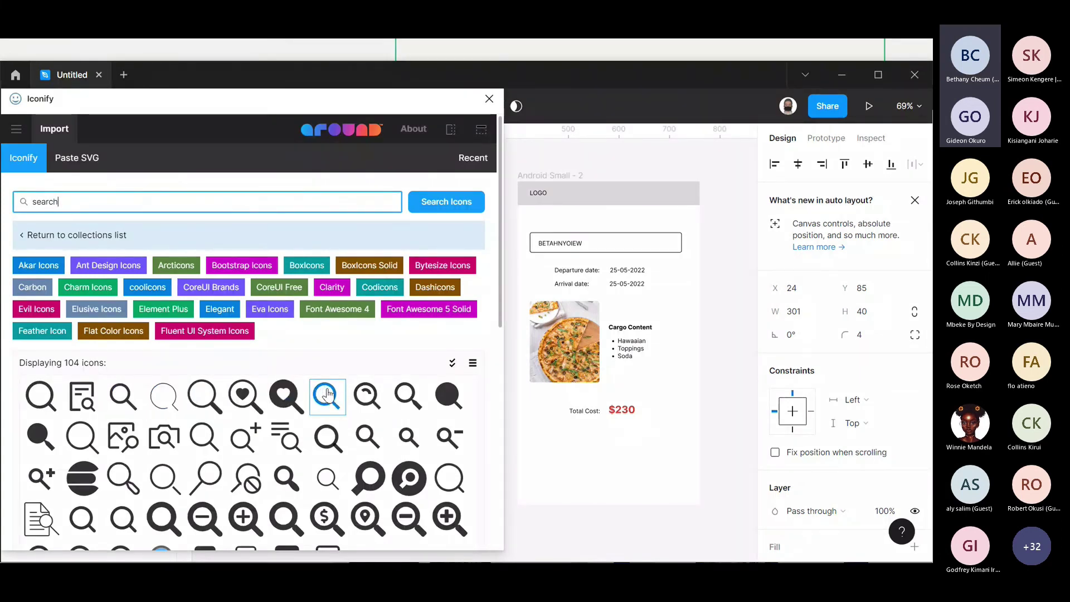
drag(123, 395, 575, 413)
click(490, 99)
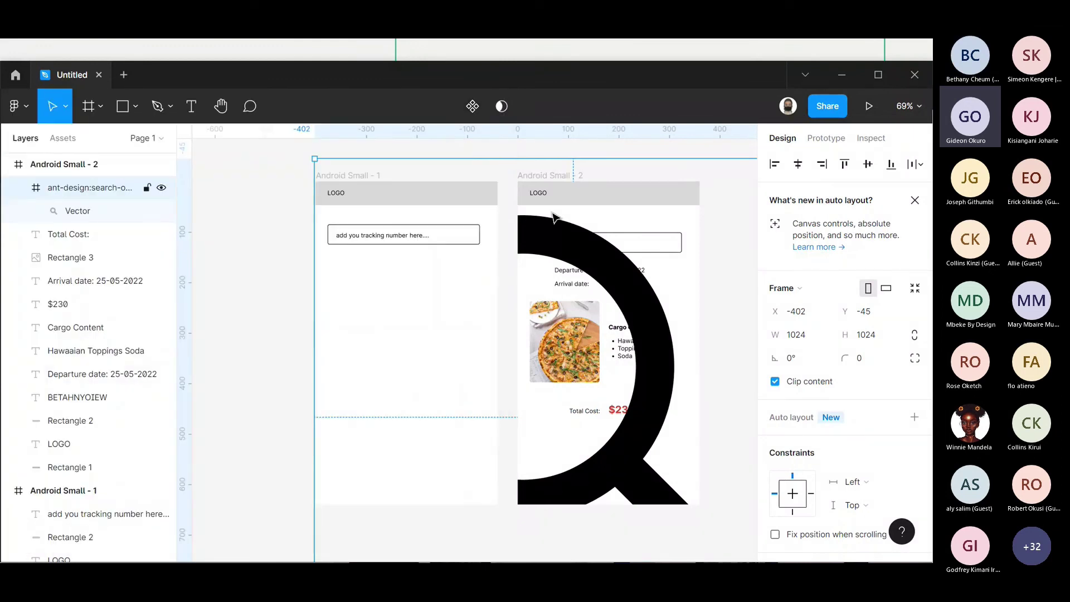
- Resize the icon to 24×24 with proportions locked and move it into the tracking-number field
click(914, 335)
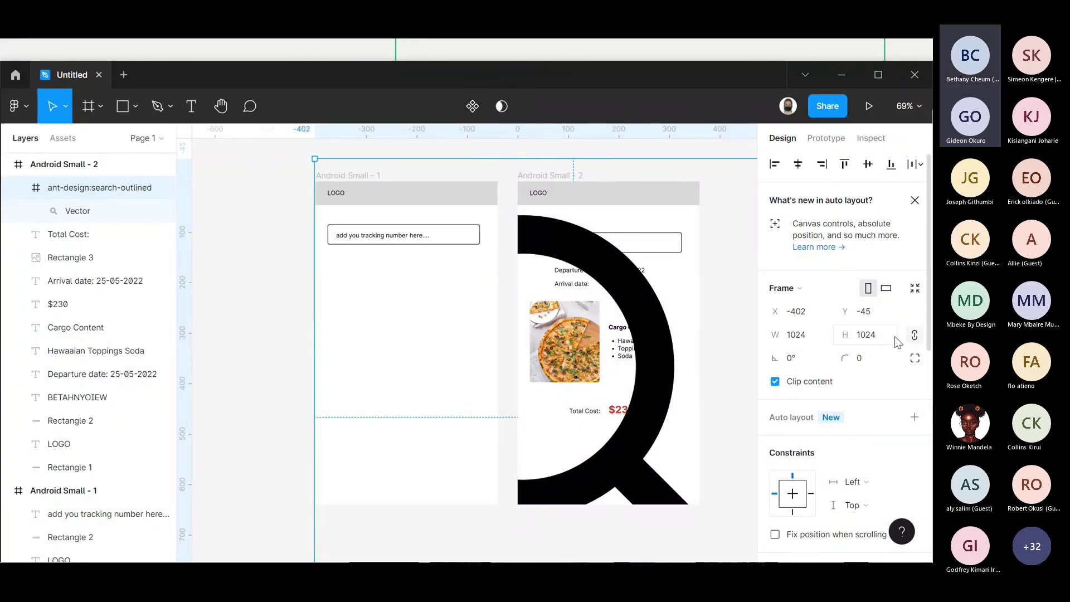
click(871, 340)
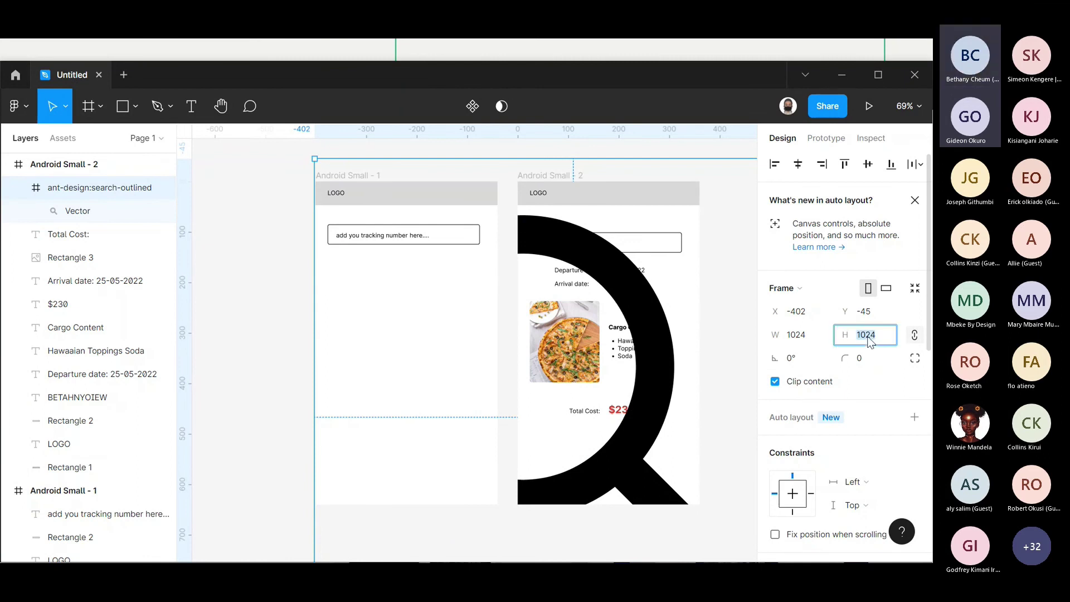
text(24)
key(Return)
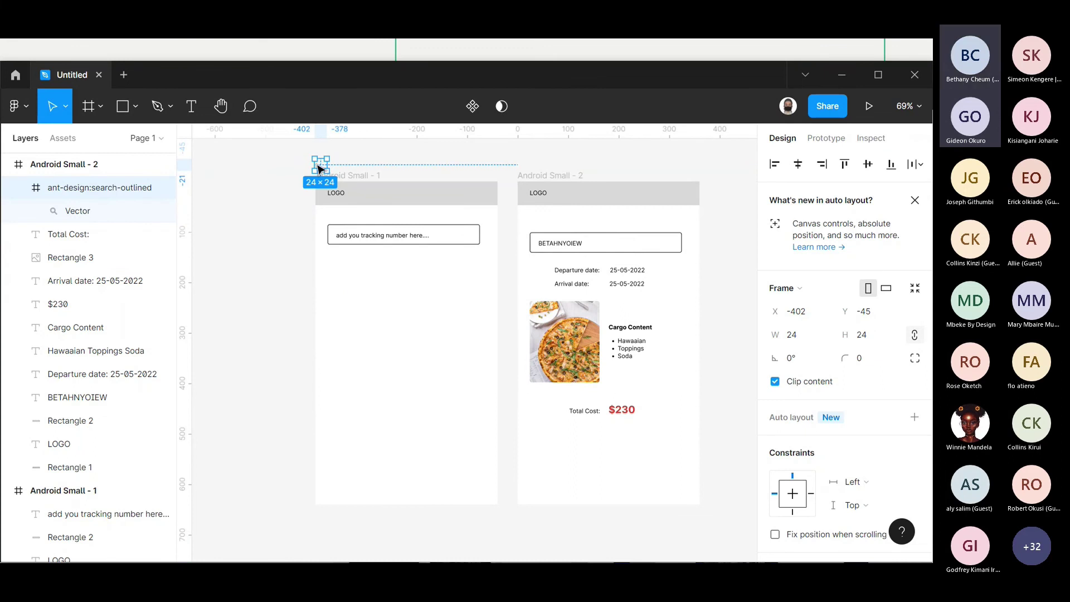
drag(322, 168, 465, 237)
click(466, 167)
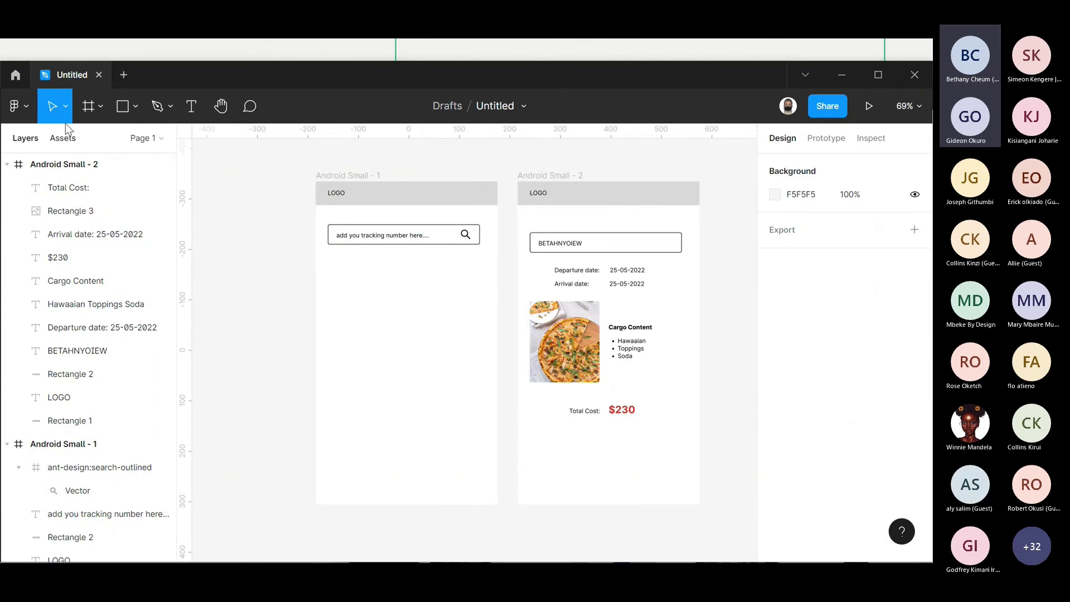
- Launch the LottieFiles plugin and park its panel at the canvas's right edge
click(29, 105)
mouse_move(127, 305)
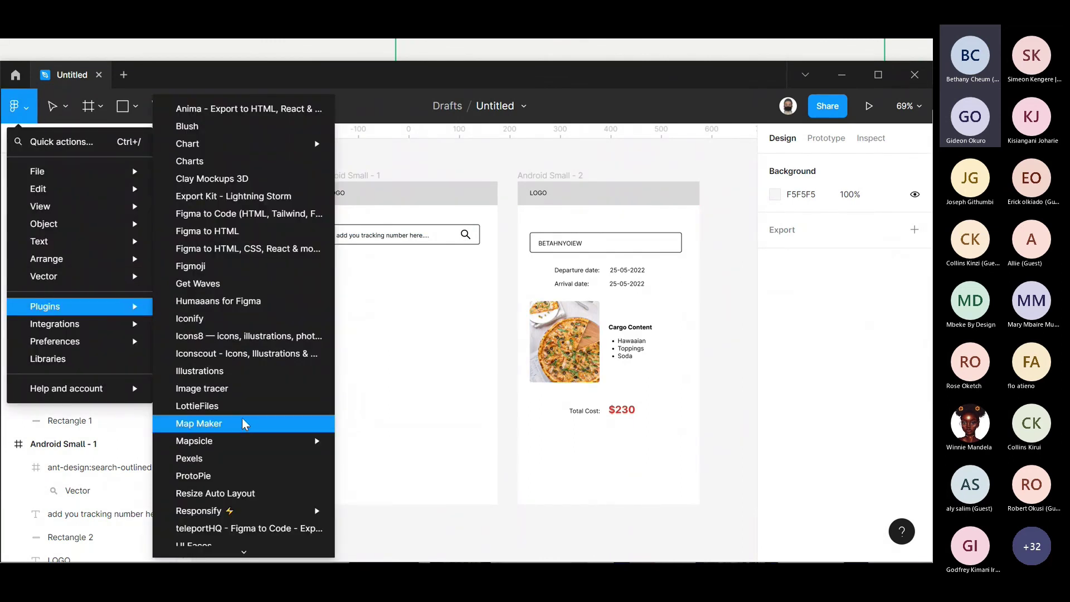
key(Escape)
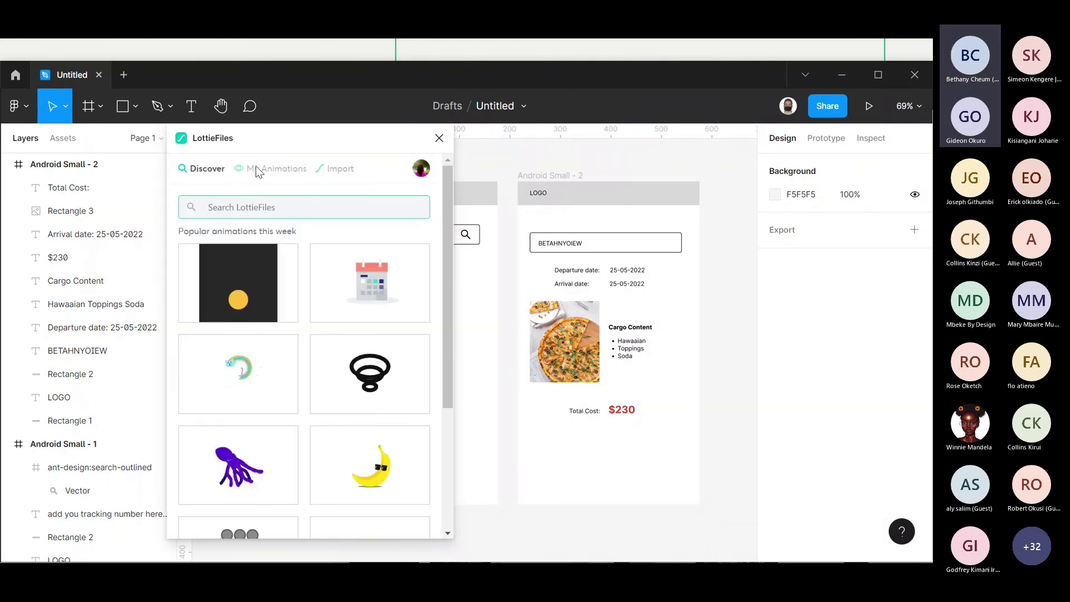
drag(285, 137, 434, 163)
drag(665, 224, 725, 140)
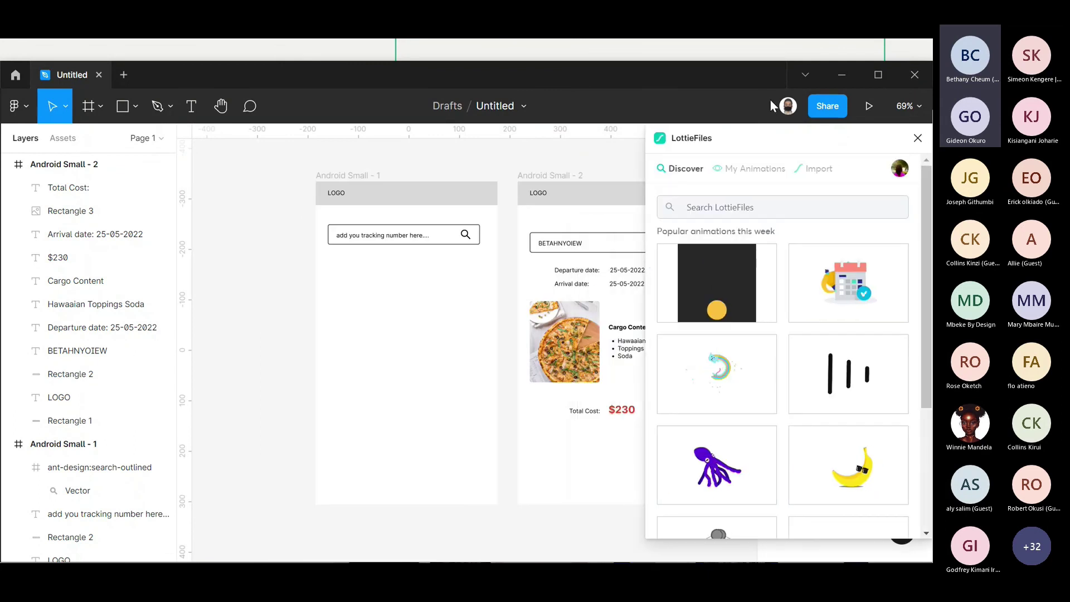
- Search LottieFiles for 'search' and insert the blue magnifier animation
click(703, 213)
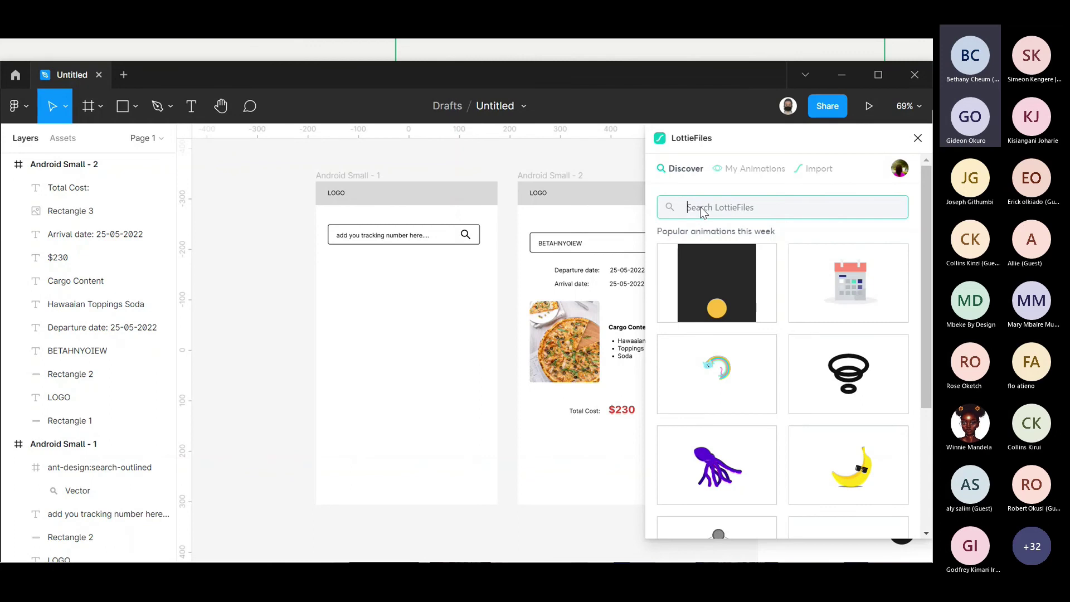
text(search)
key(Return)
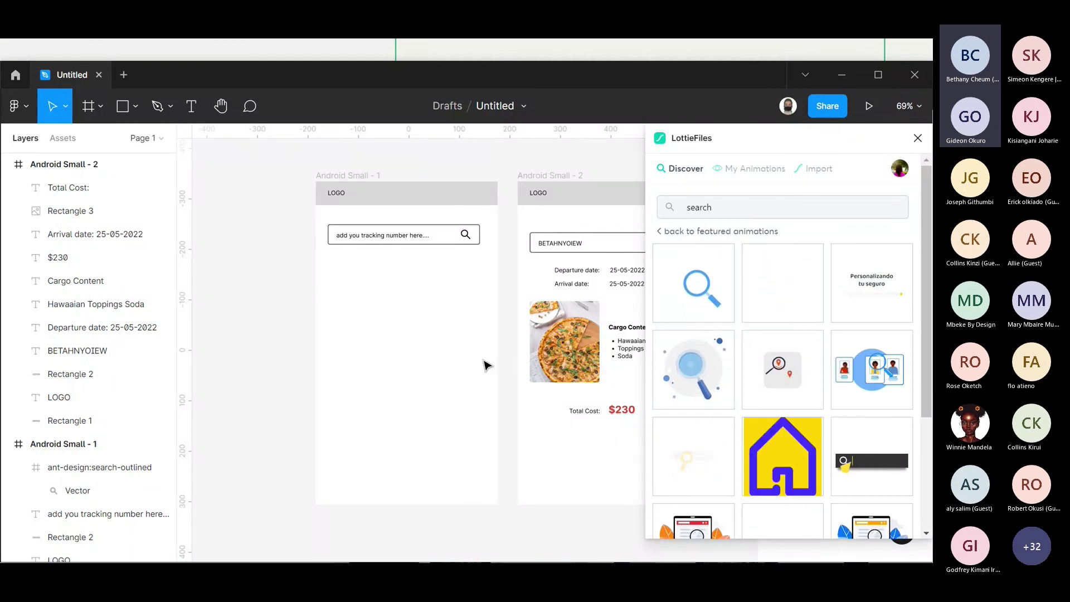
click(705, 385)
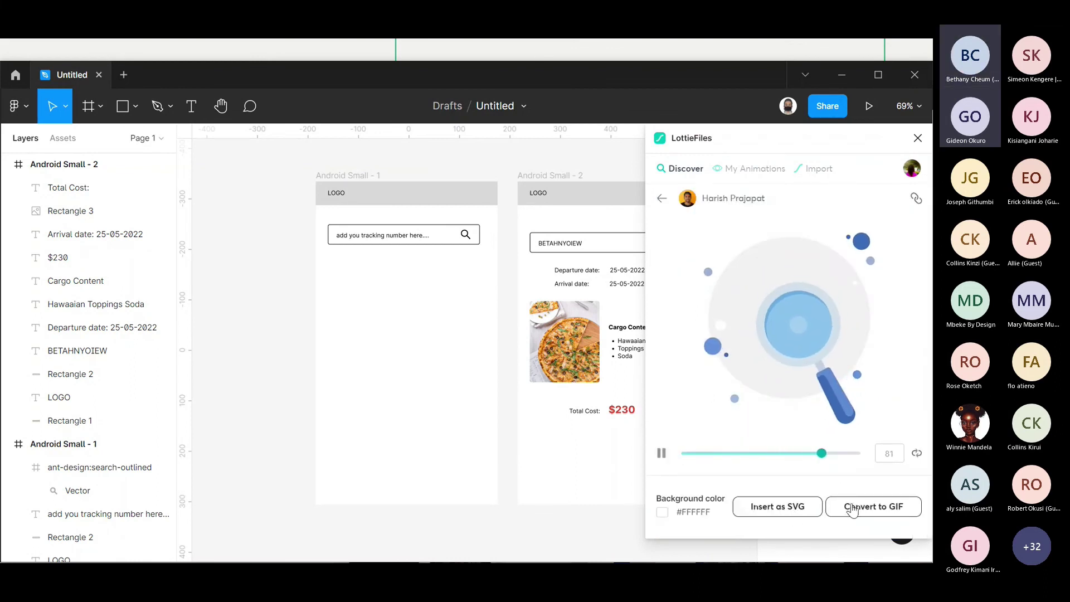
click(808, 508)
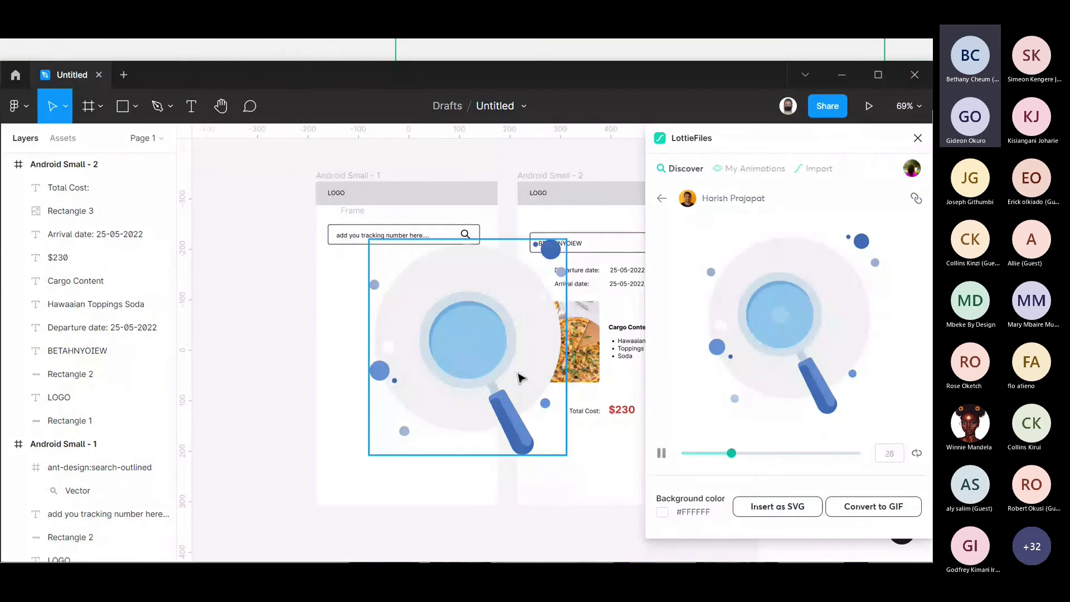
- Scale the magnifier to about 249×272, place it in Android Small - 1, and close LottieFiles
drag(509, 369, 530, 389)
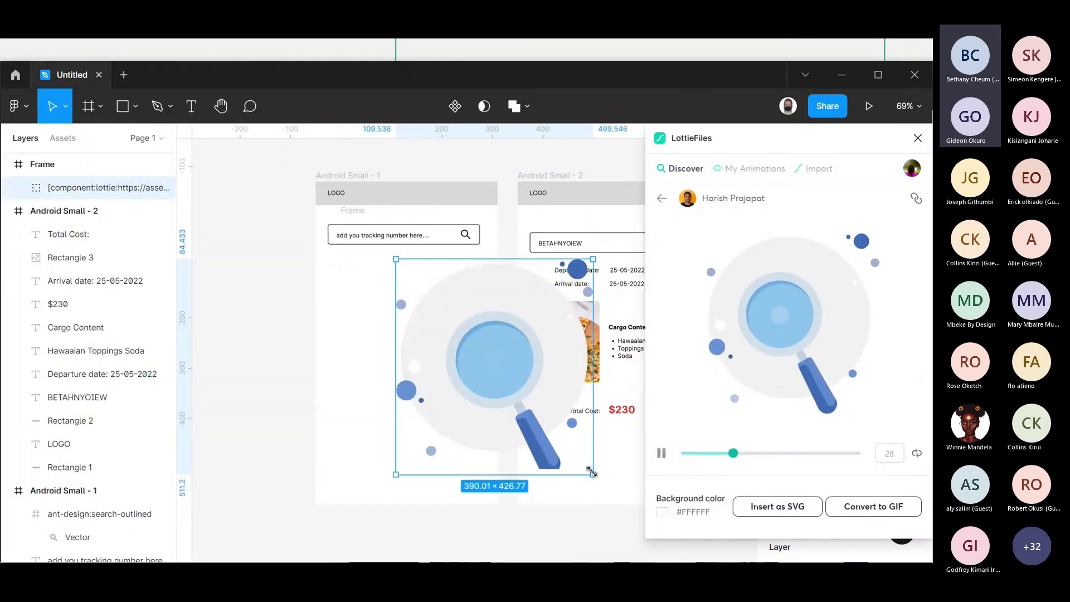
drag(593, 474, 522, 397)
drag(463, 354, 425, 392)
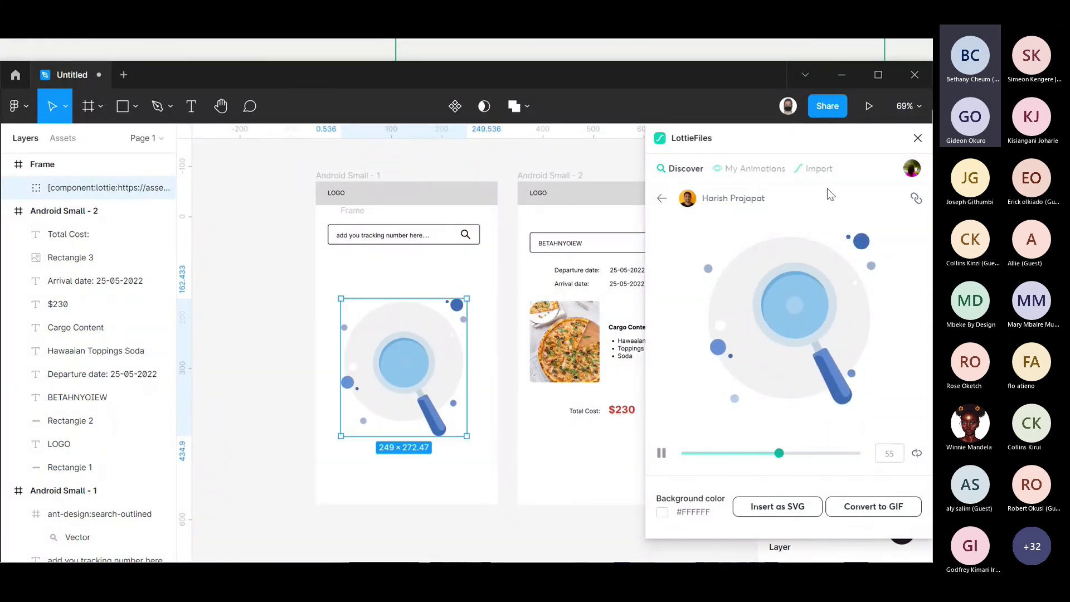
click(918, 138)
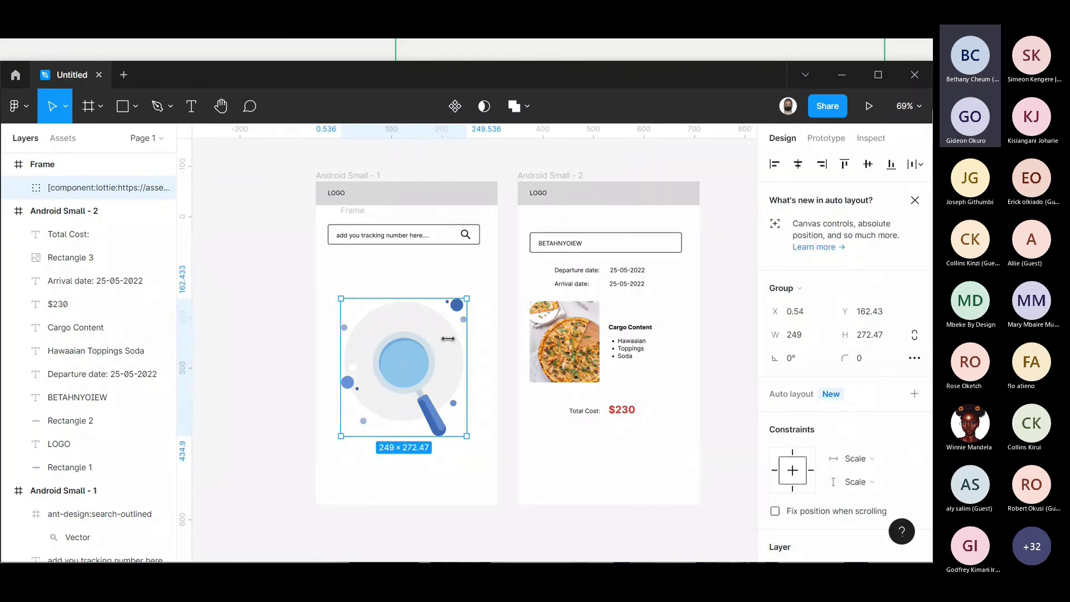
- Move the magnifier layer out of its wrapper Frame into Android Small - 1, then select the empty Frame
click(498, 279)
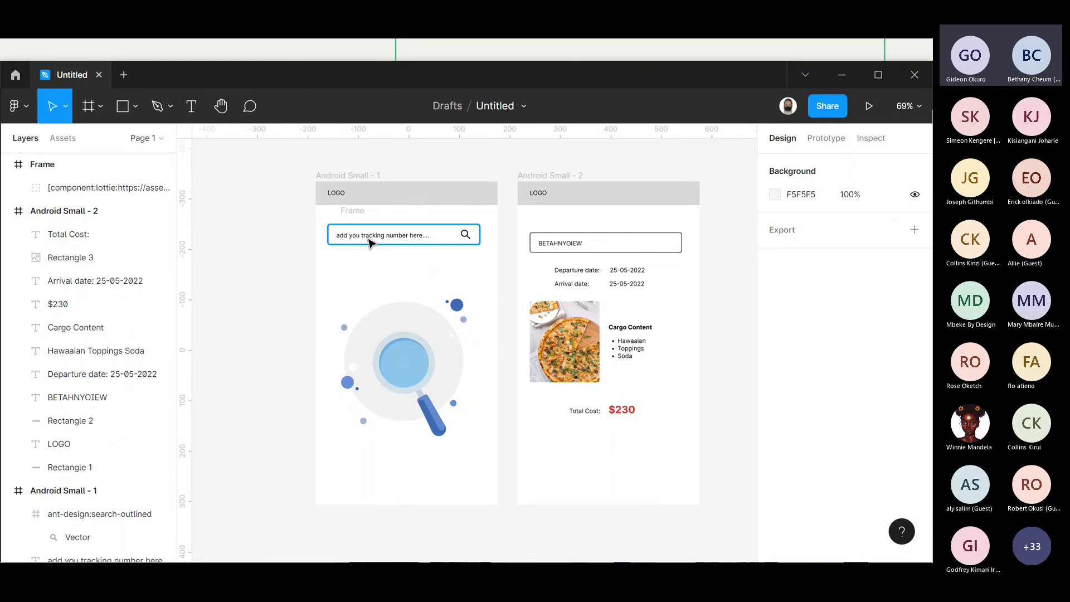
click(349, 211)
key(Delete)
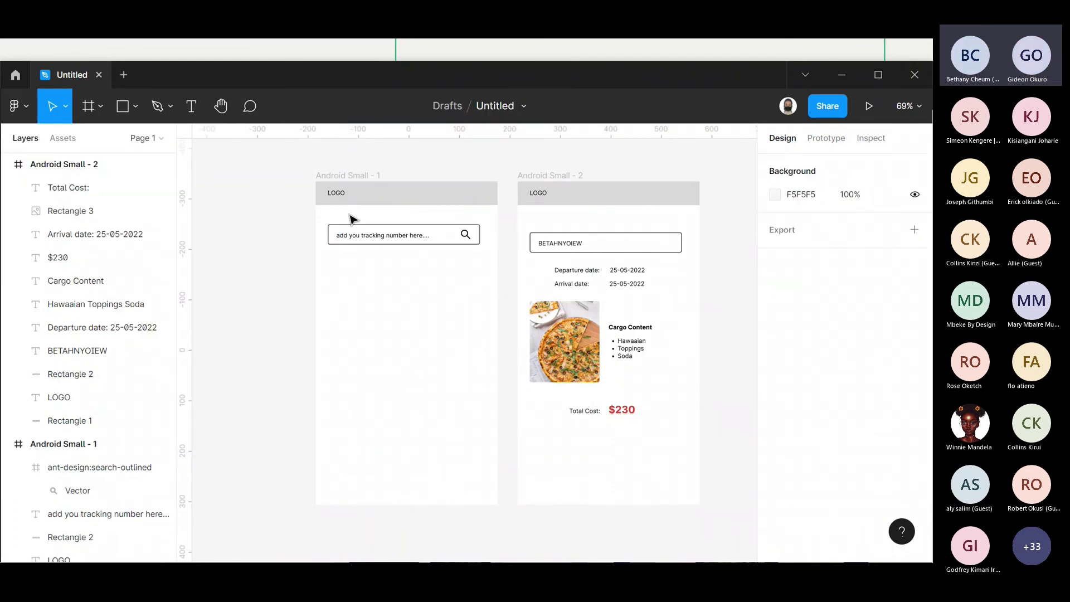
key(ctrl+z)
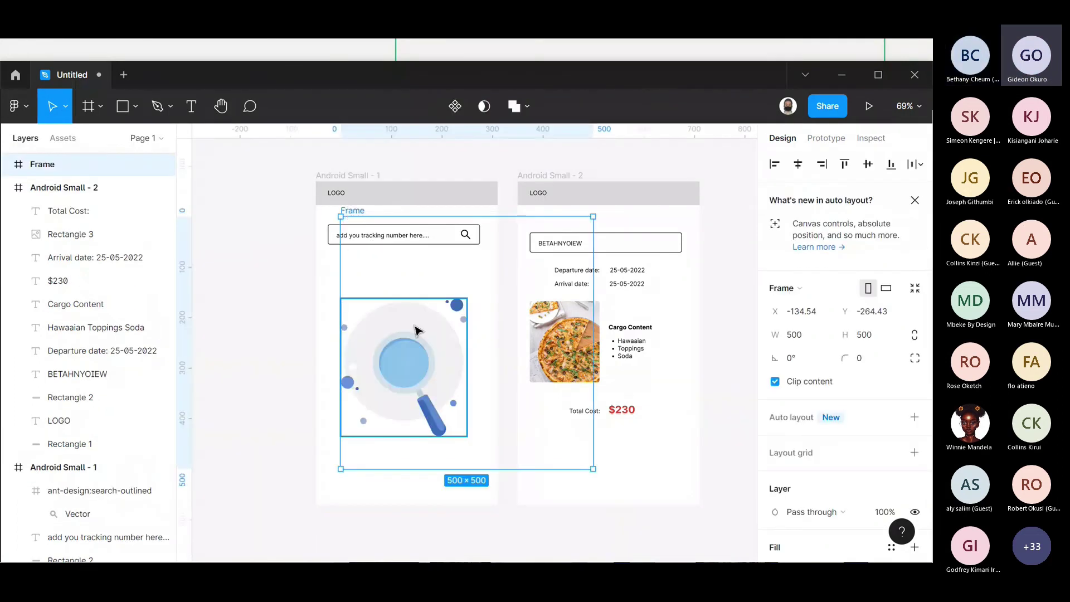
drag(415, 330, 394, 352)
click(353, 375)
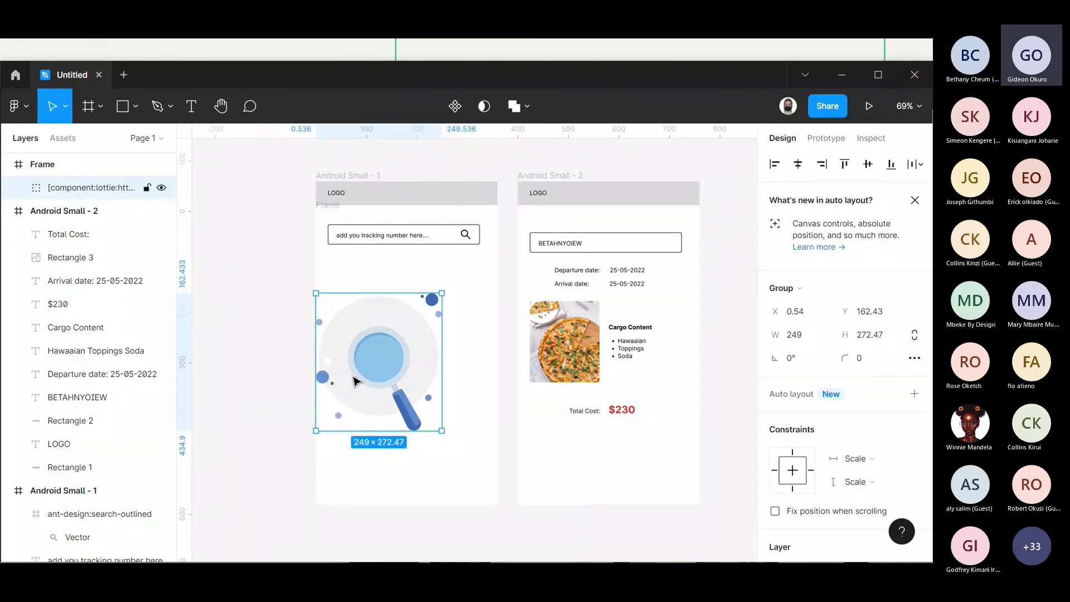
drag(74, 203, 87, 226)
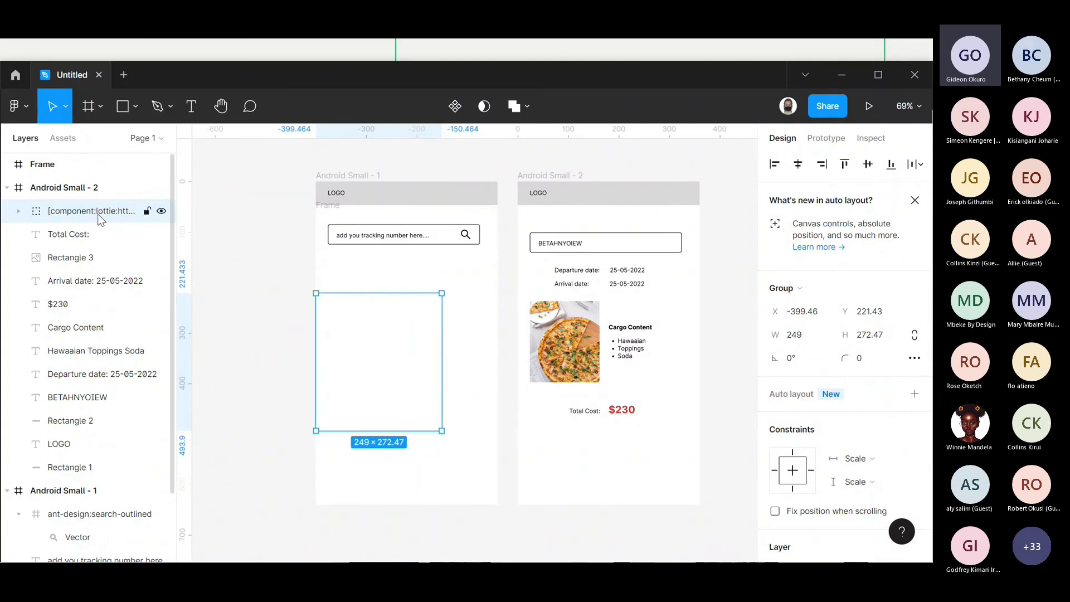
drag(101, 219, 116, 506)
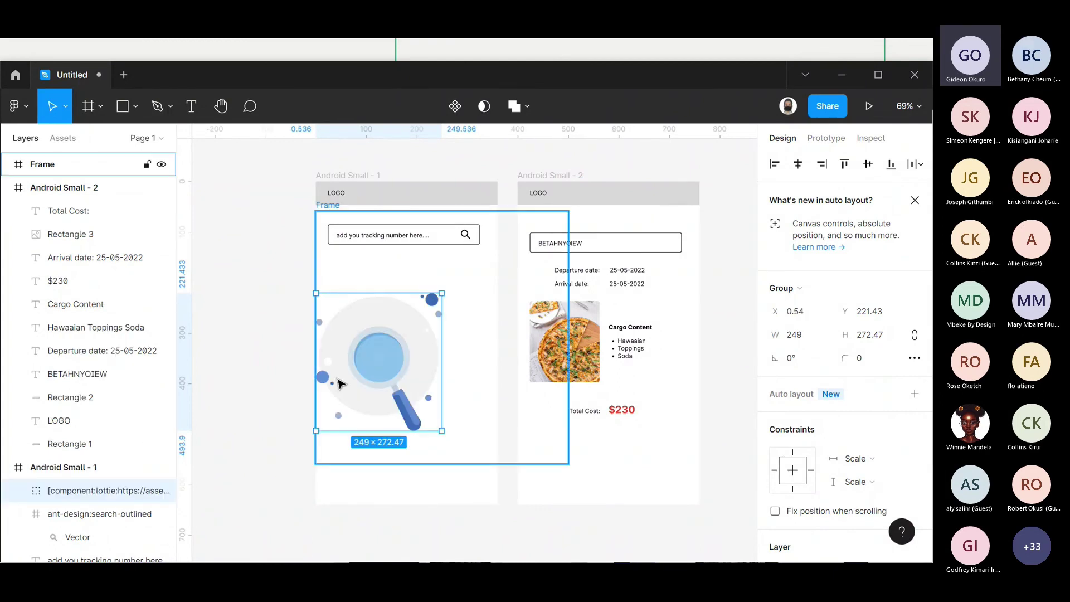
drag(397, 370, 414, 367)
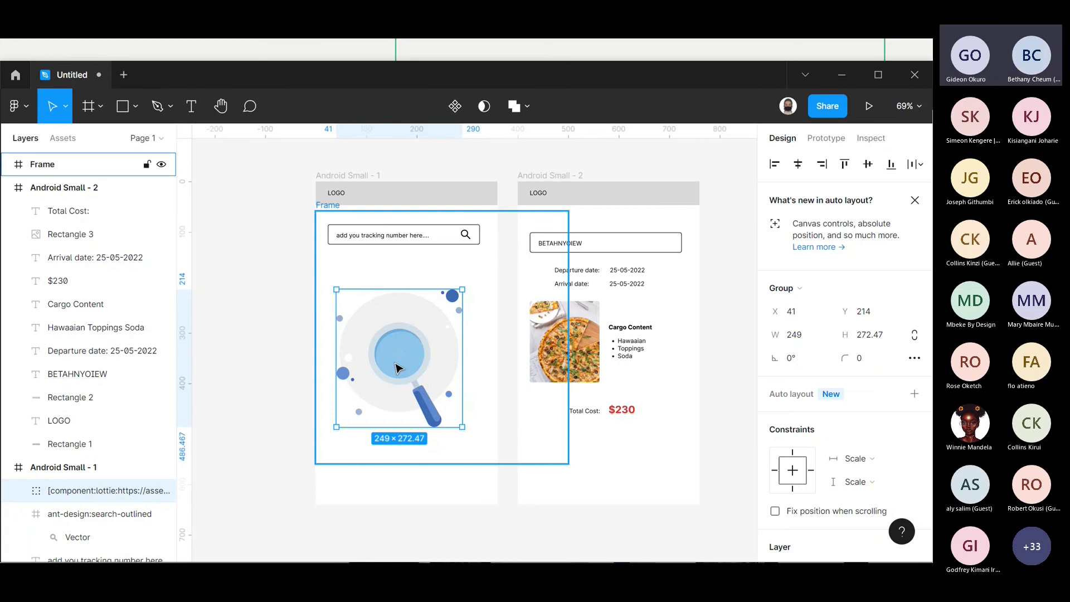
click(326, 207)
- Delete the empty 500×500 wrapper Frame
key(Delete)
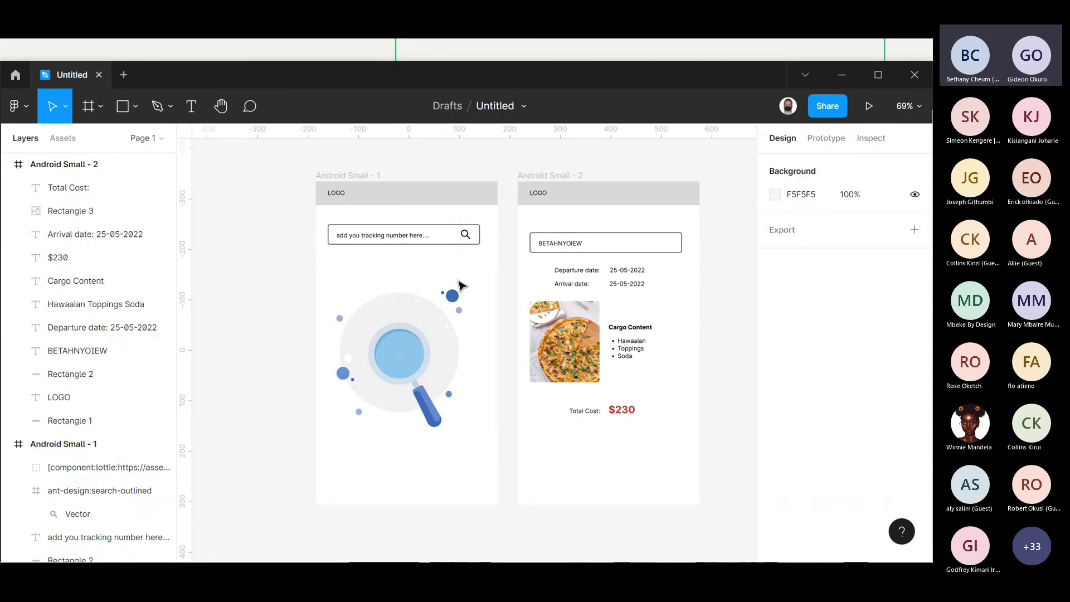
- Nudge the magnifier illustration slightly to the right
click(375, 351)
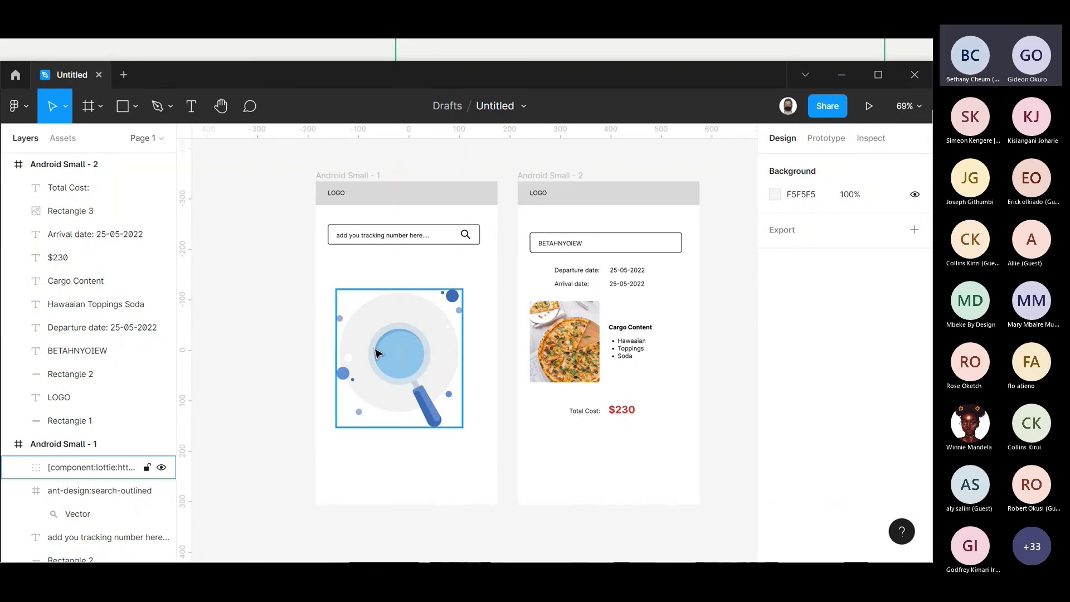
mouse_move(365, 374)
mouse_down()
mouse_move(385, 368)
mouse_move(370, 372)
mouse_up()
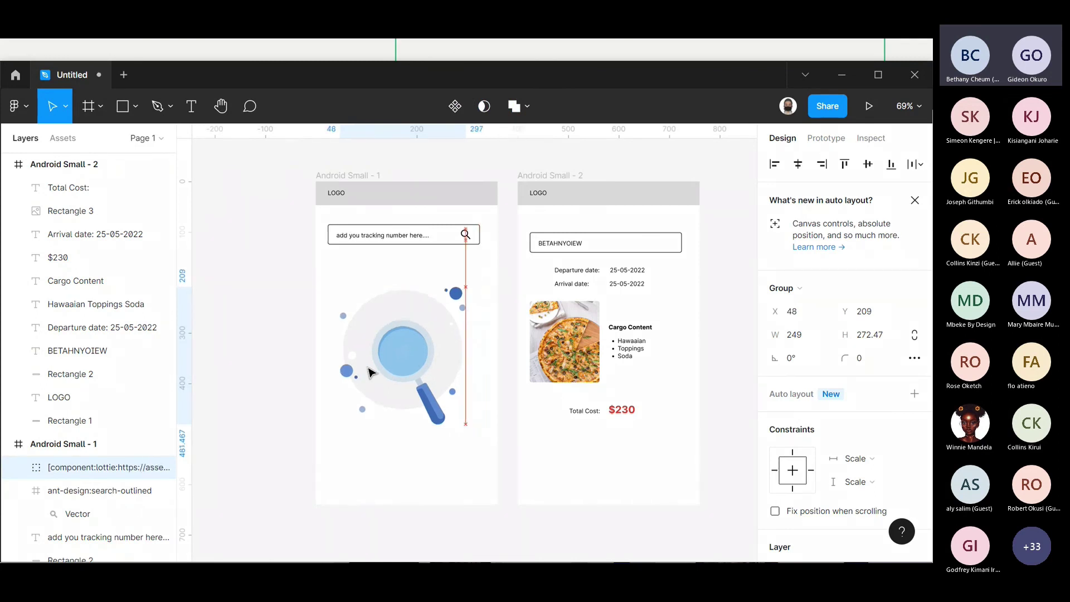
click(420, 200)
- Change the tracking-number placeholder font from Inter to Poppins Regular 12
click(410, 240)
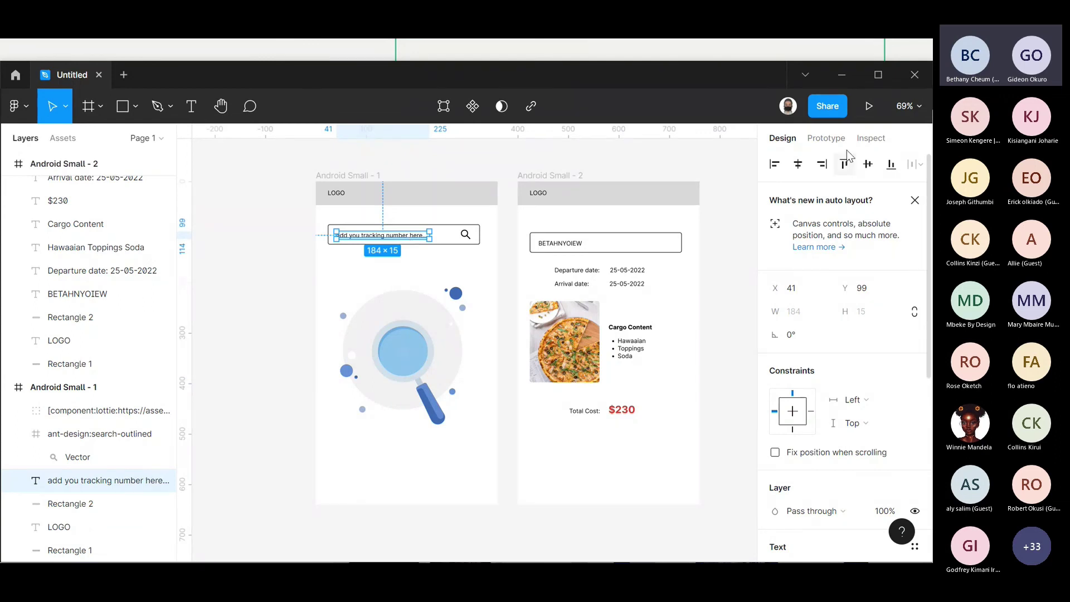
scroll(824, 418, down, 1)
scroll(824, 418, down, 4)
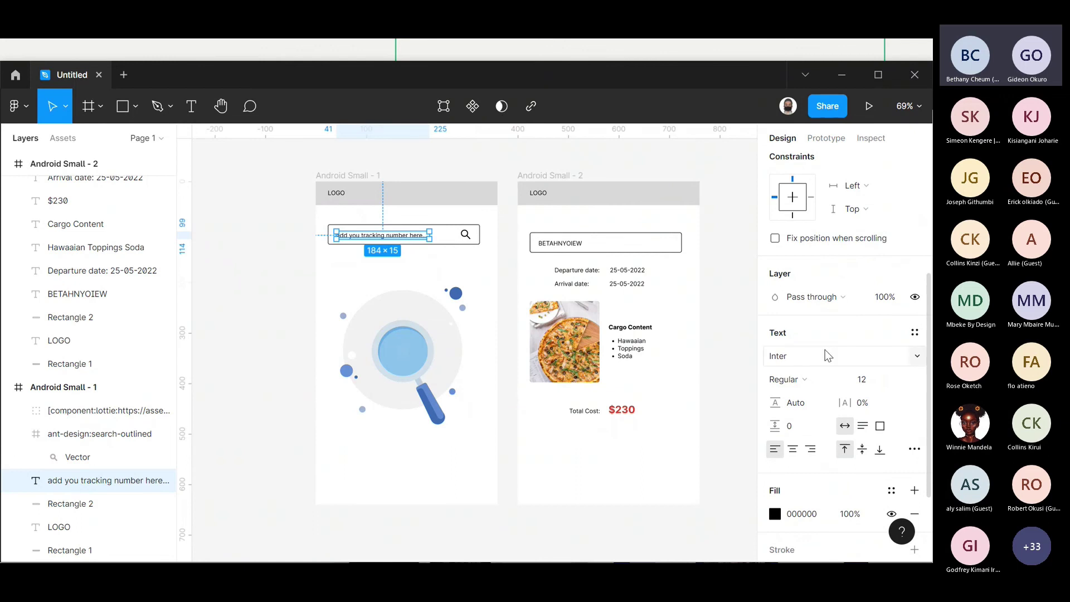
click(916, 356)
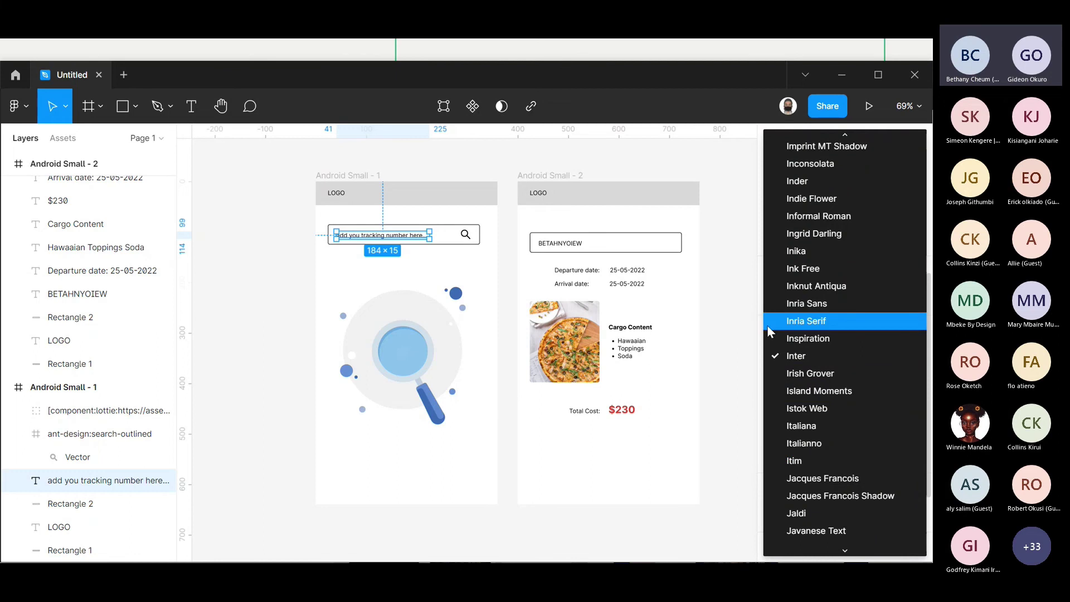
key(Escape)
click(786, 359)
text(Poppins)
key(Return)
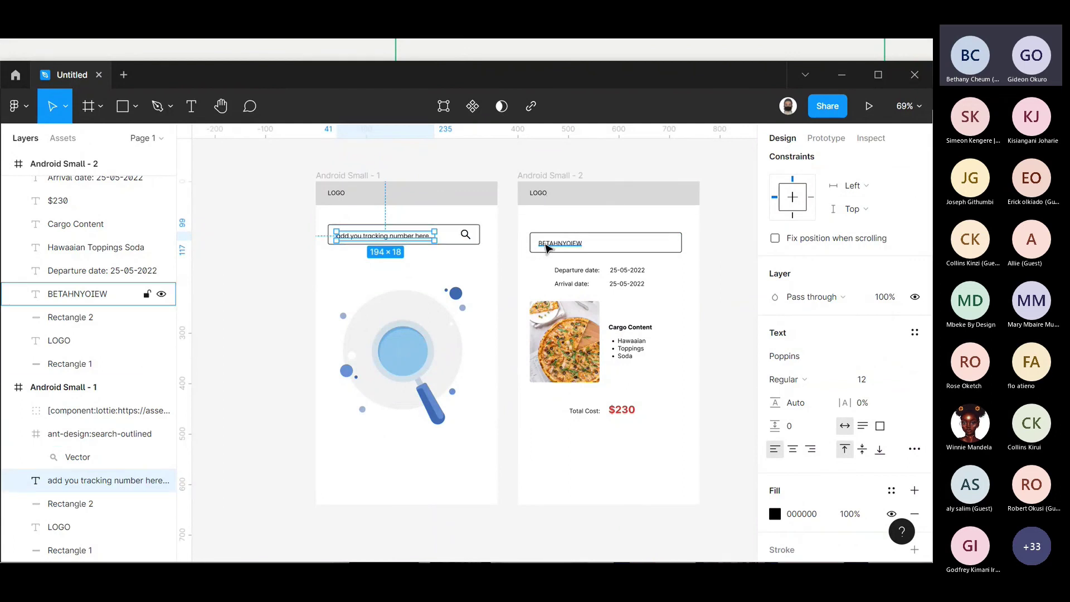
click(561, 176)
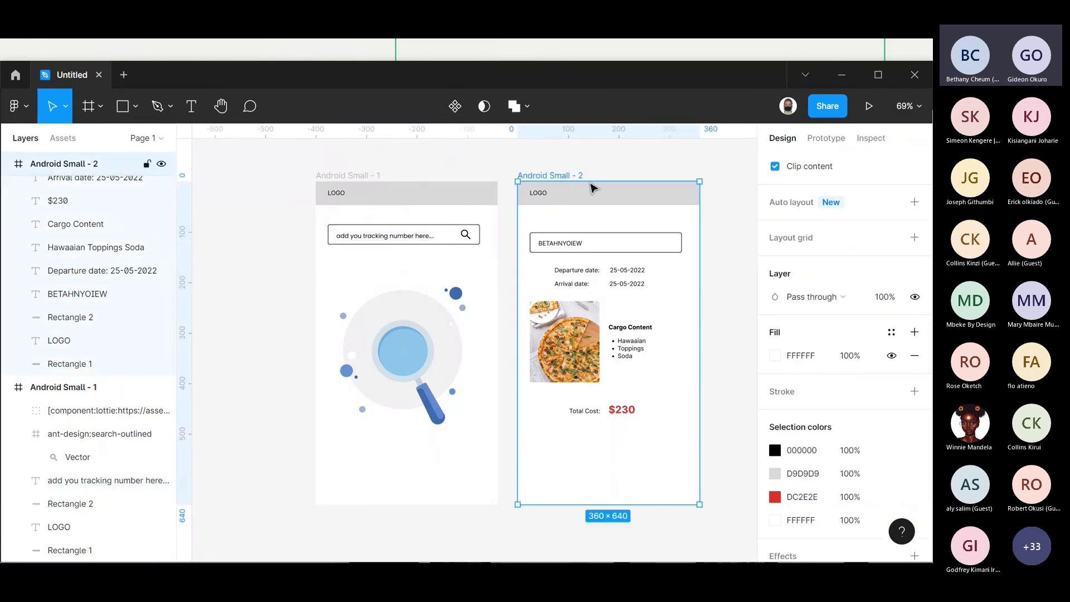
click(912, 238)
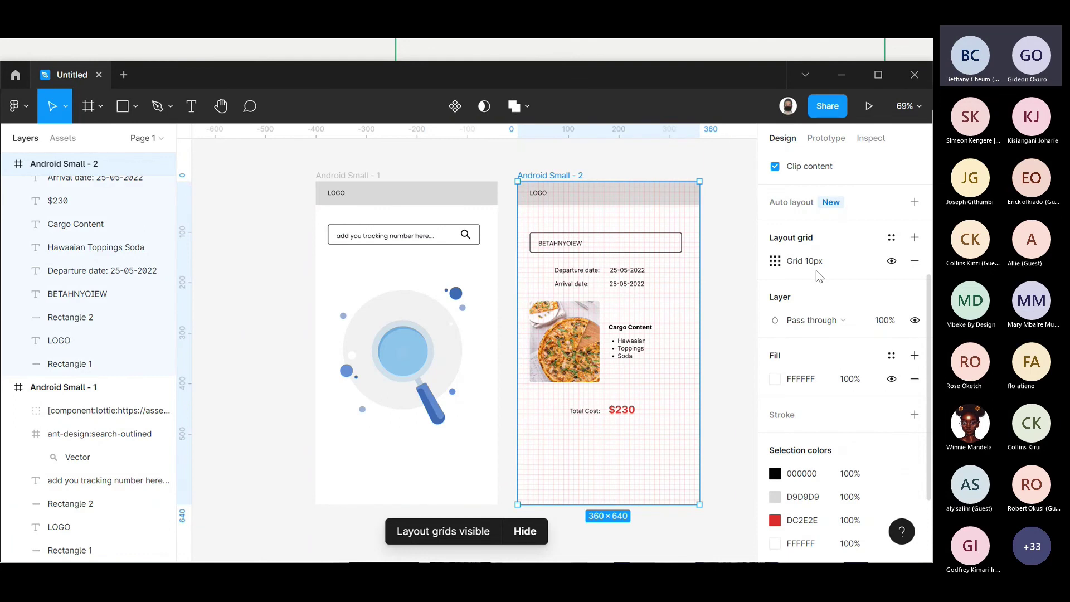
click(775, 260)
click(611, 323)
text(20)
key(Return)
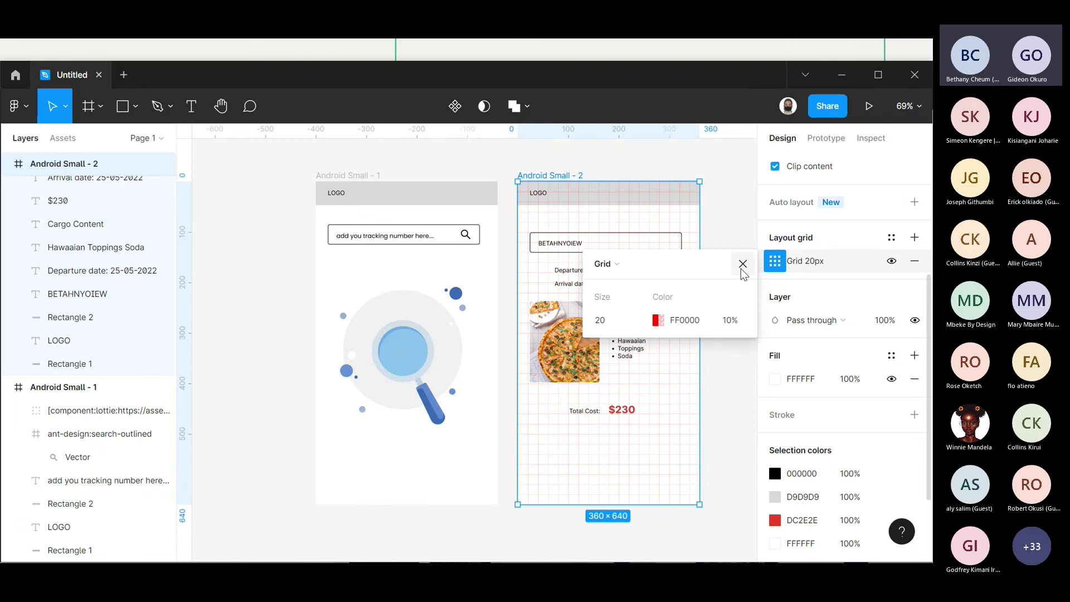
click(743, 265)
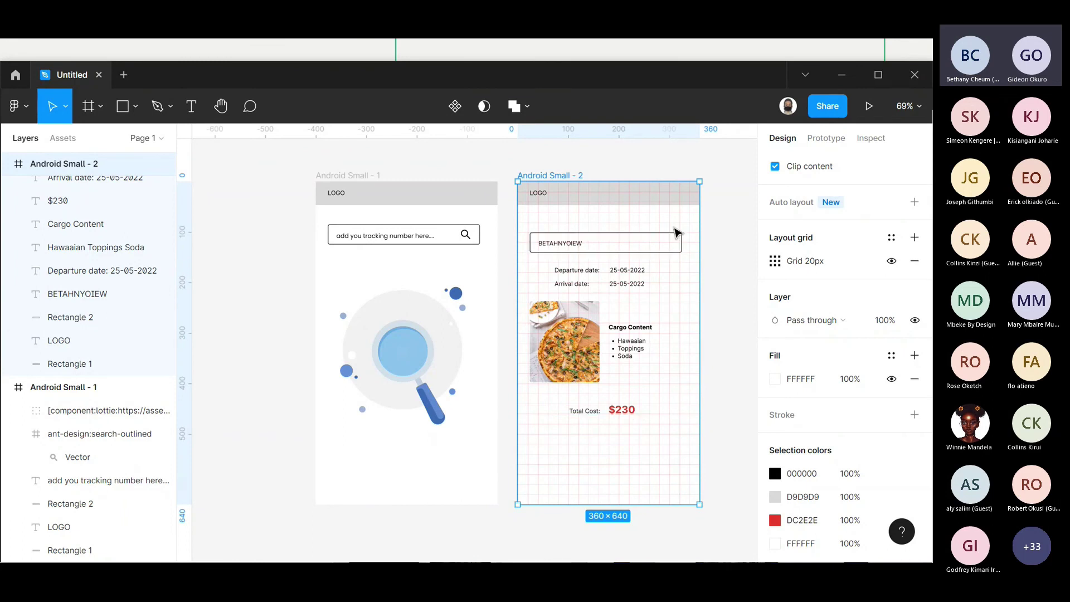
click(914, 262)
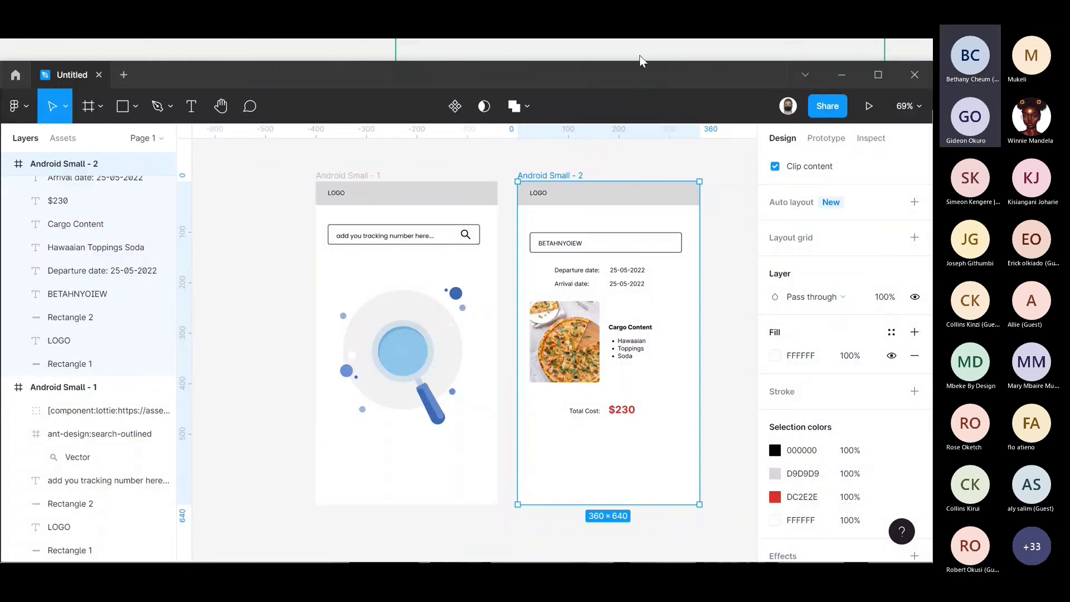
key(alt+Tab)
key(alt+Tab)
key(alt+Tab)
key(alt+Tab)
key(alt+shift+Tab)
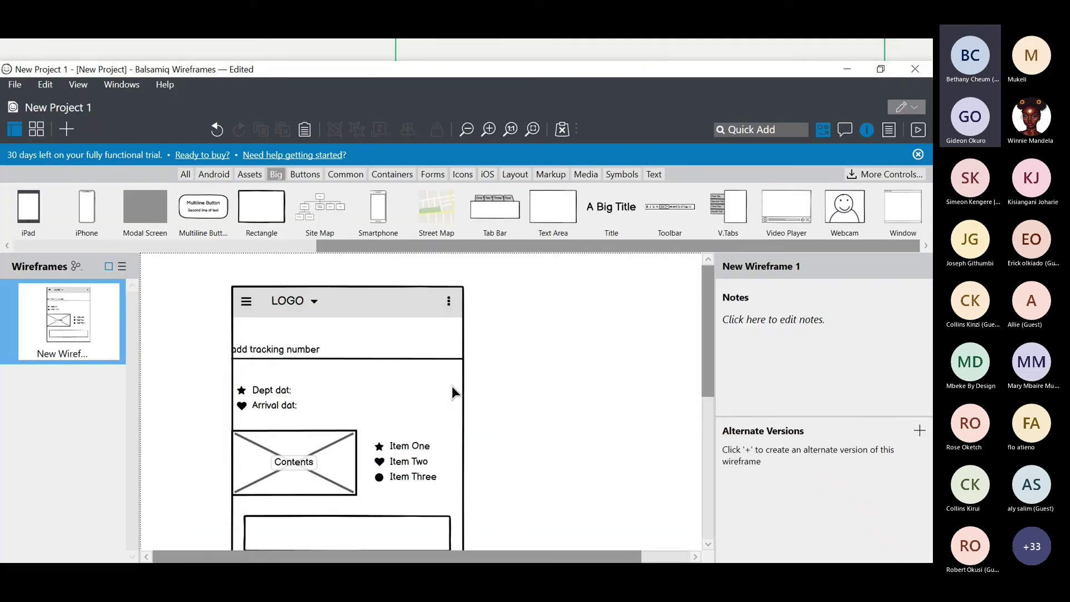
scroll(451, 385, down, 5)
scroll(452, 386, up, 5)
key(alt+Tab)
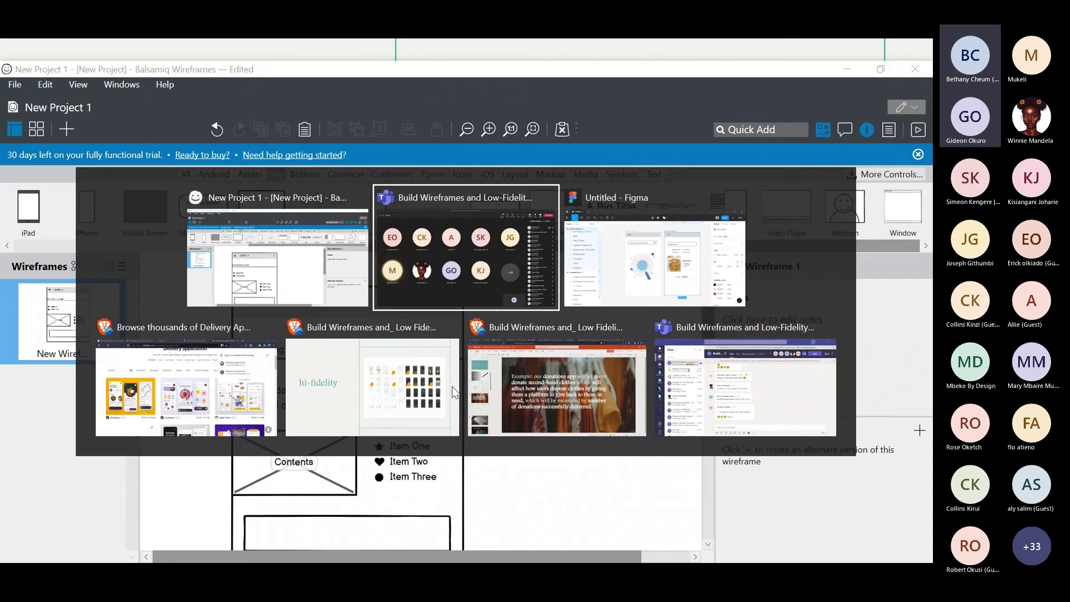
key(alt+Tab)
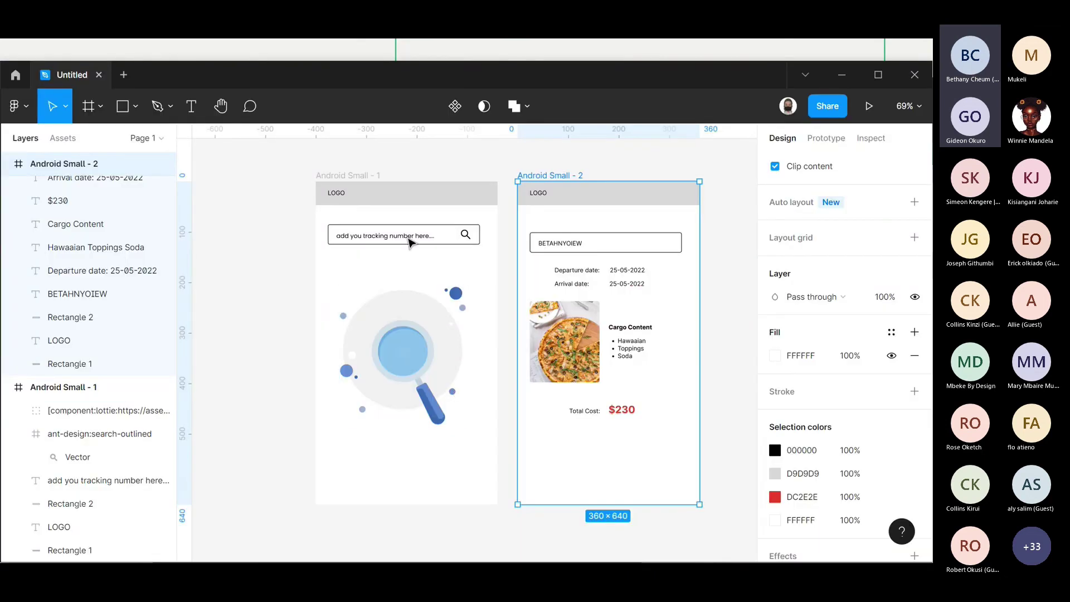
key(Escape)
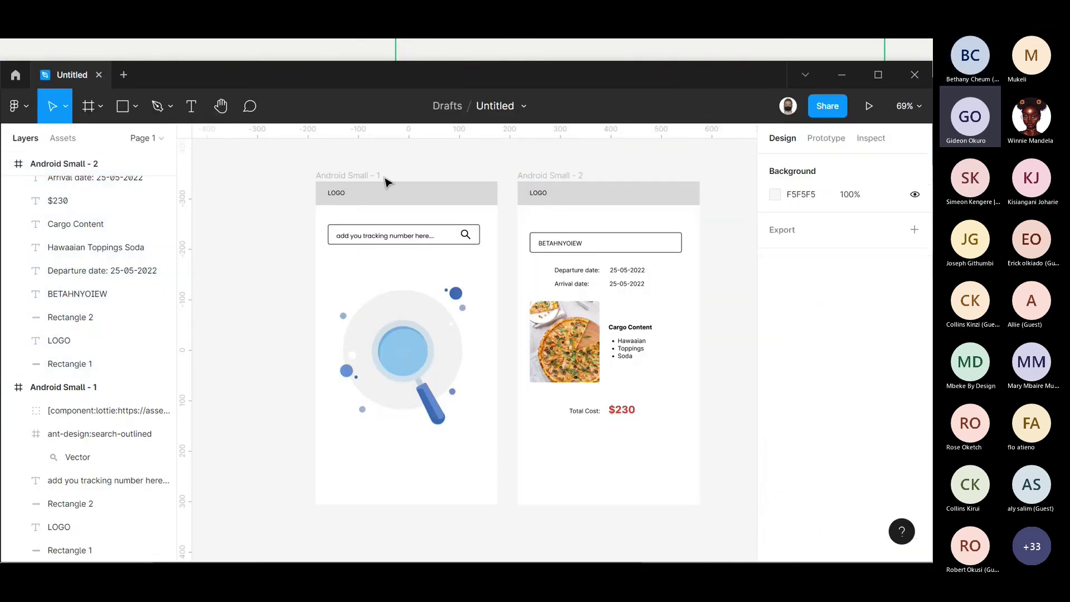